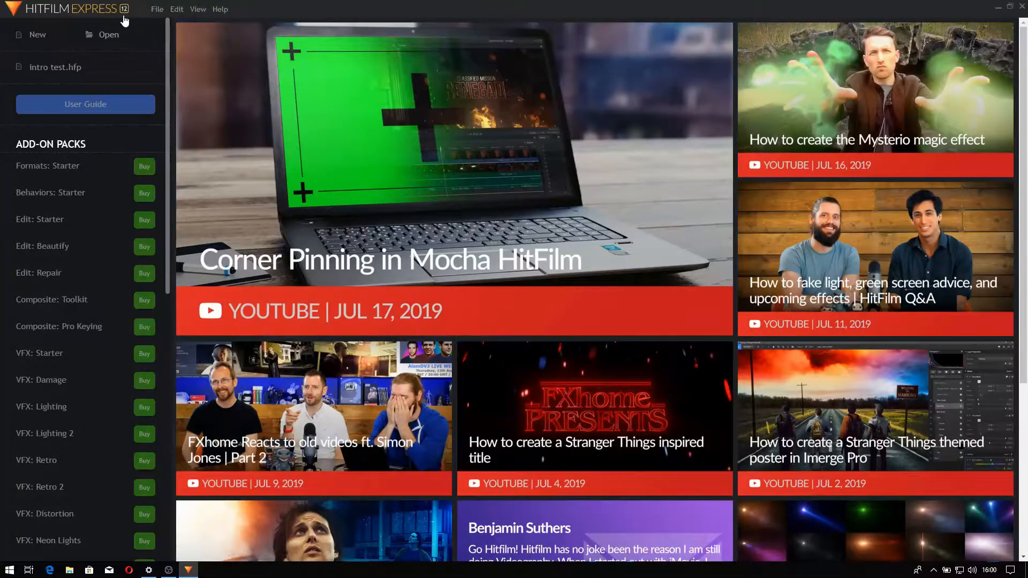
# - Create a new project using the 1080p Full HD @ 60 fps template
pyautogui.click(35, 35)
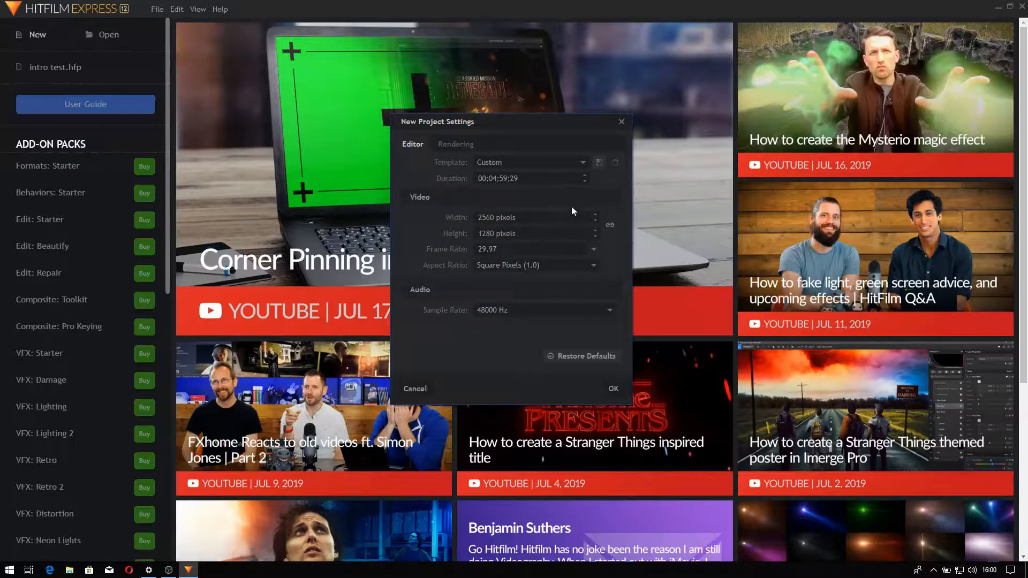
pyautogui.click(568, 160)
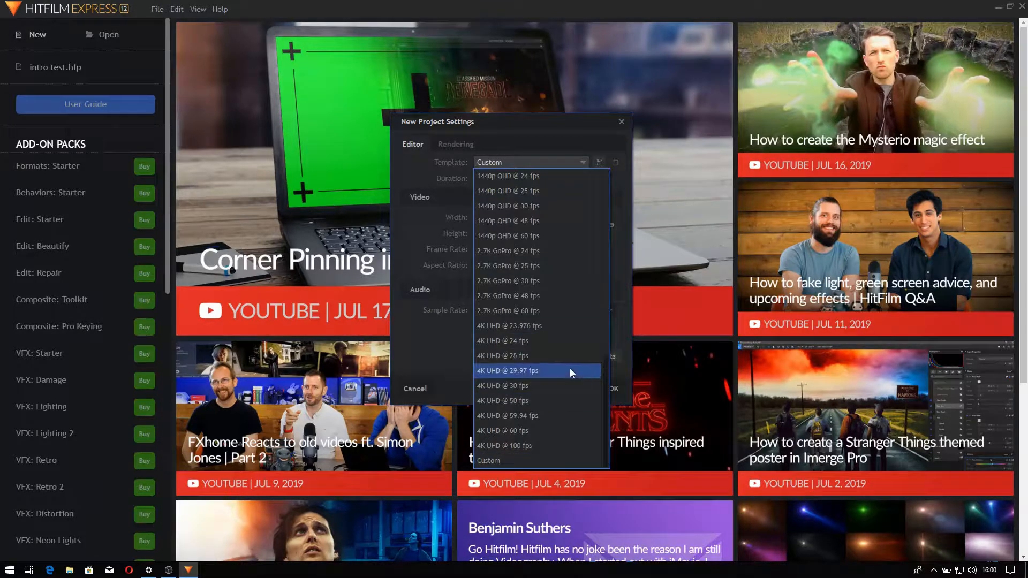
pyautogui.scroll(3, 568, 368)
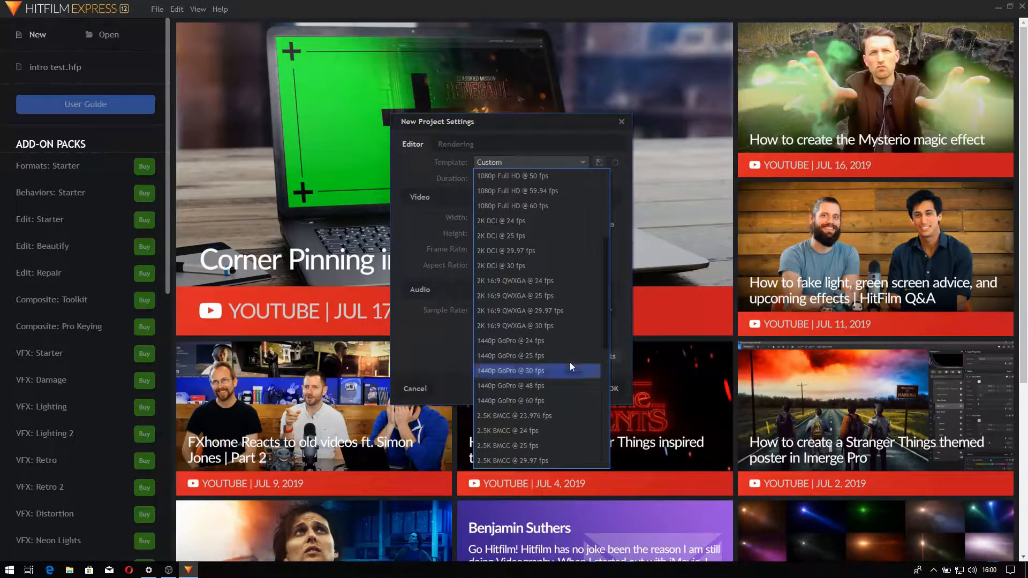
pyautogui.click(550, 206)
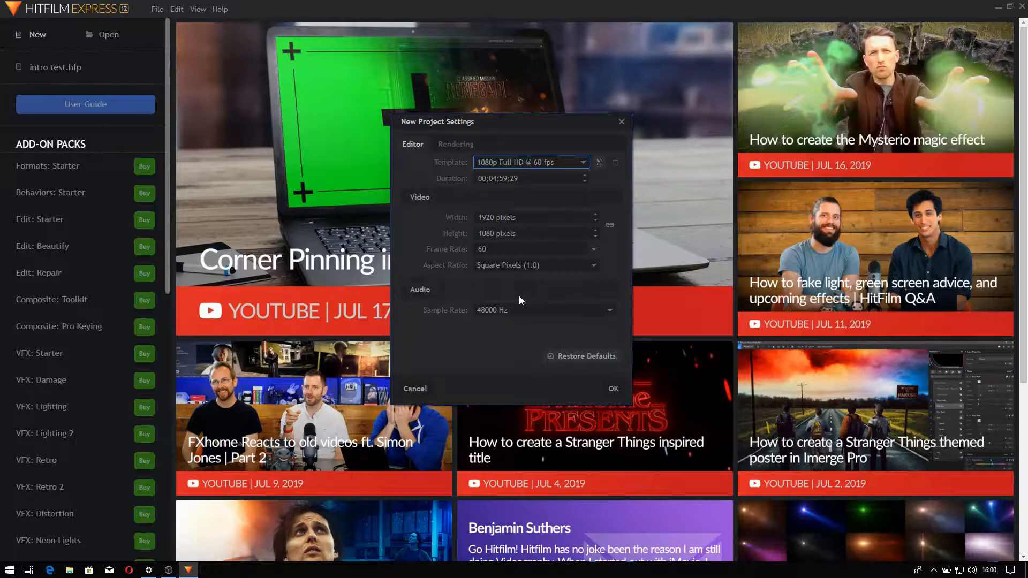
pyautogui.click(614, 389)
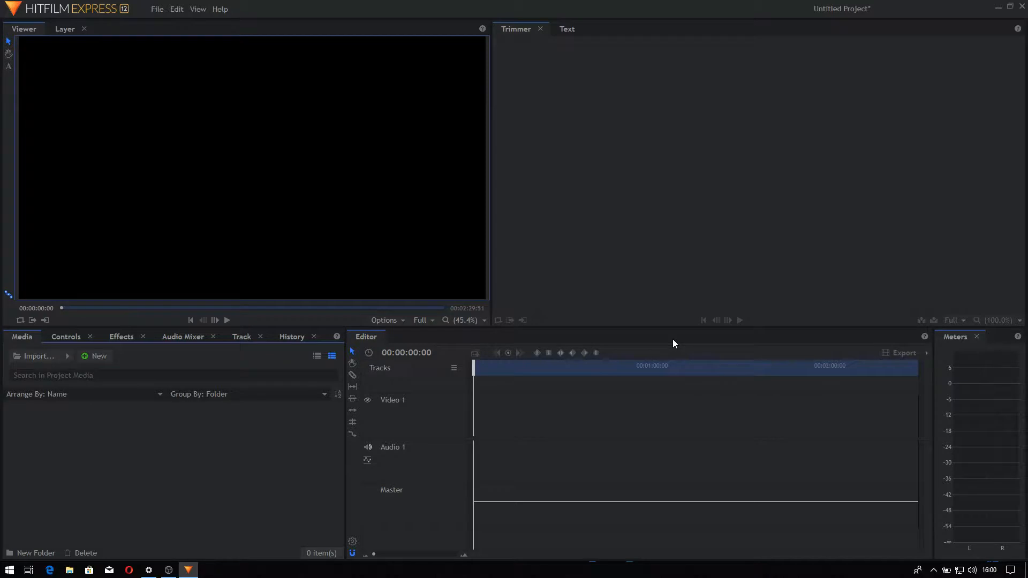
# - Import the itsnip-lion-trans PNG from the Images folder inside UW-ITSnip into the project media
pyautogui.click(32, 356)
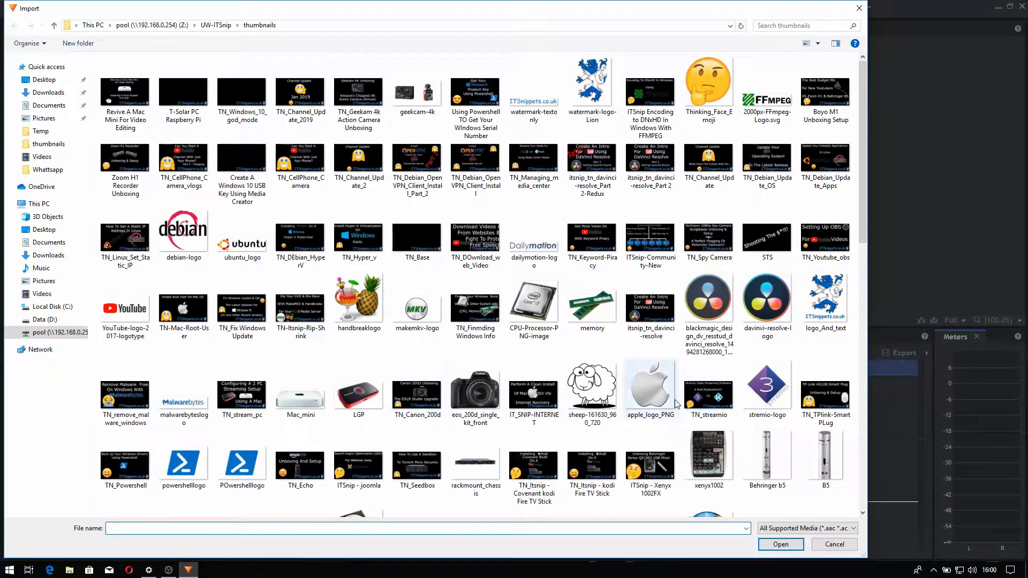
pyautogui.click(216, 25)
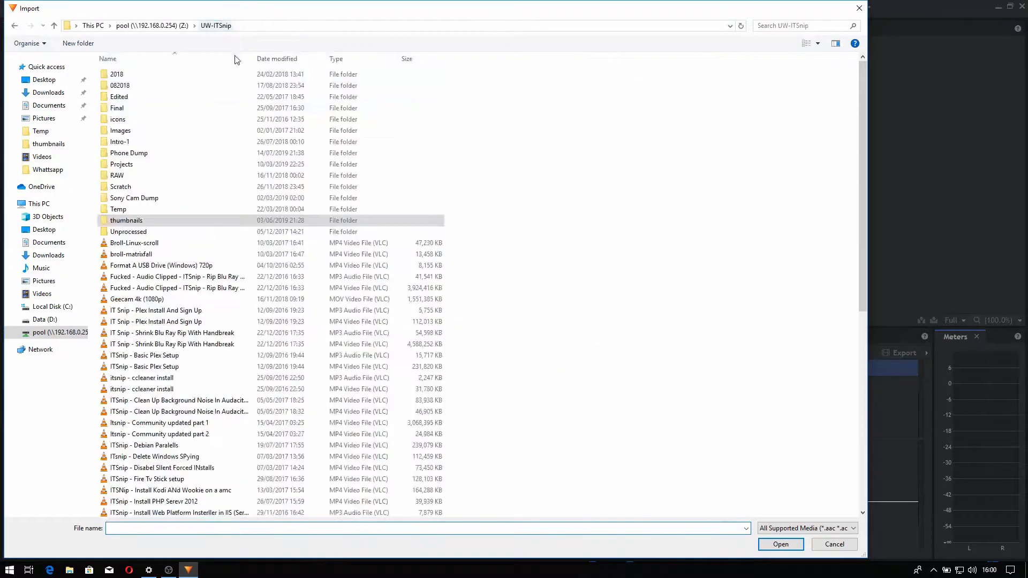
pyautogui.doubleClick(150, 130)
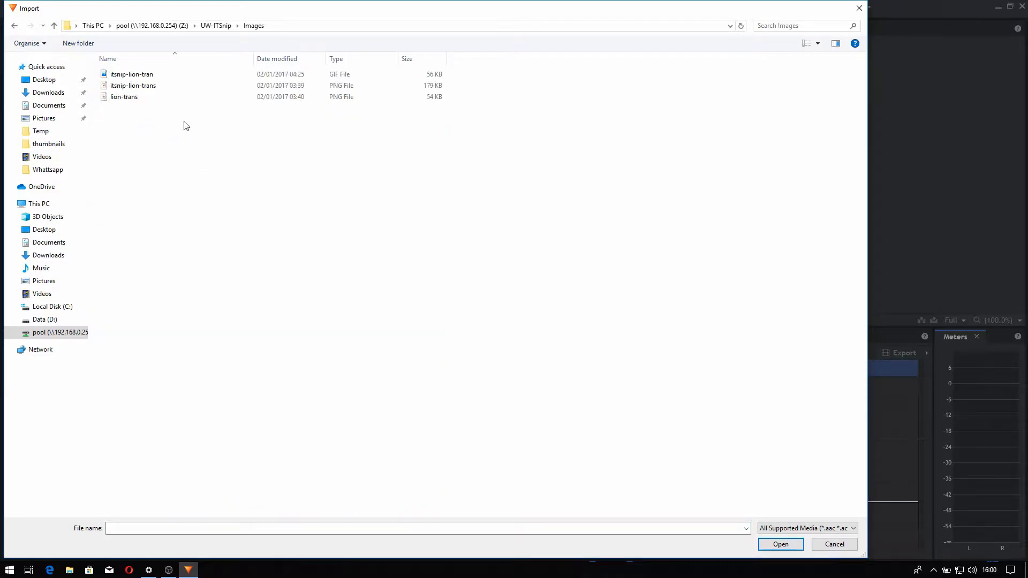
pyautogui.click(172, 86)
pyautogui.click(159, 73)
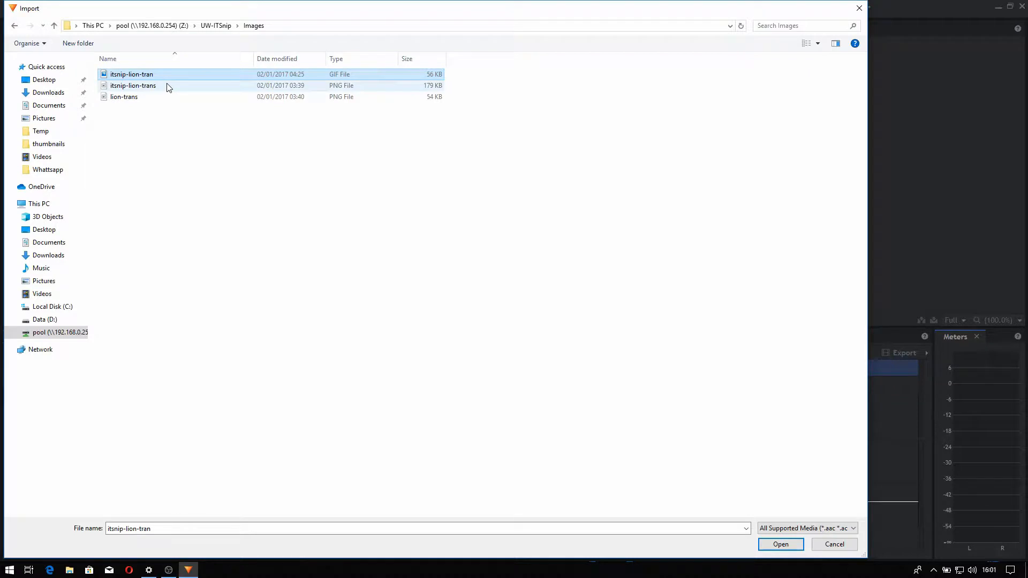
pyautogui.click(169, 86)
pyautogui.click(780, 543)
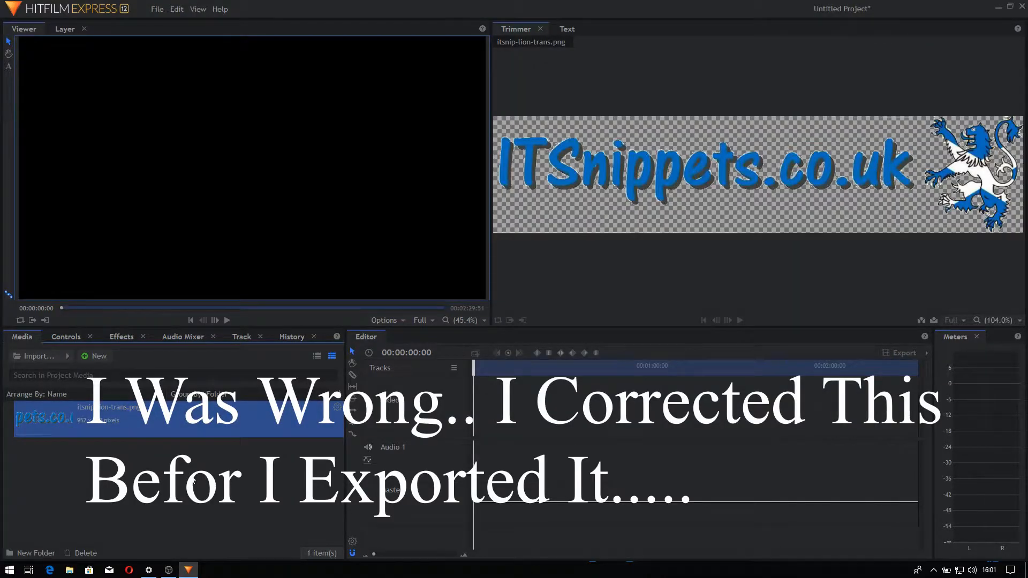
# - Import the broll-matrixfall MP4 video from the UW-ITSnip folder into the project media
pyautogui.click(49, 357)
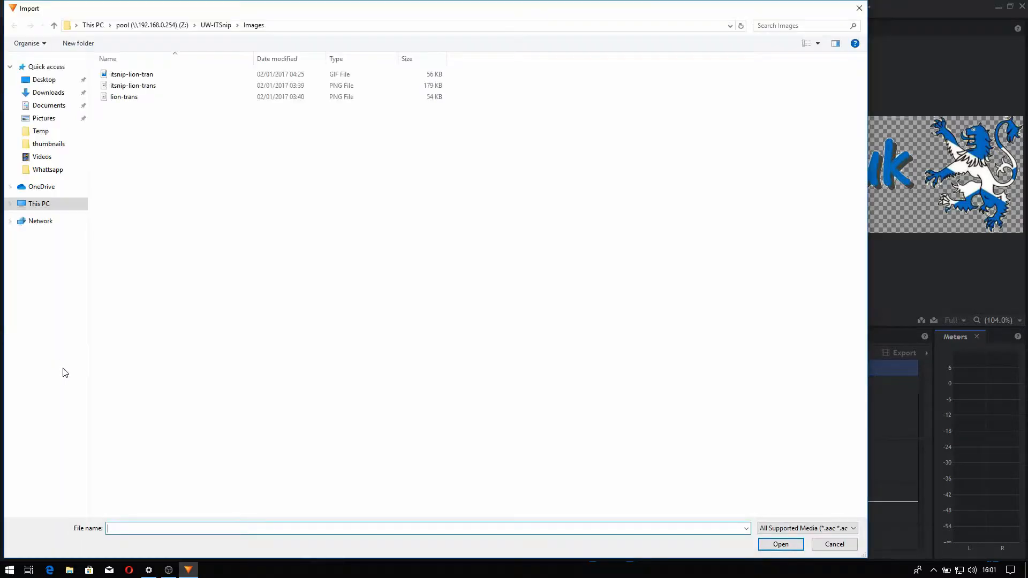
pyautogui.click(210, 26)
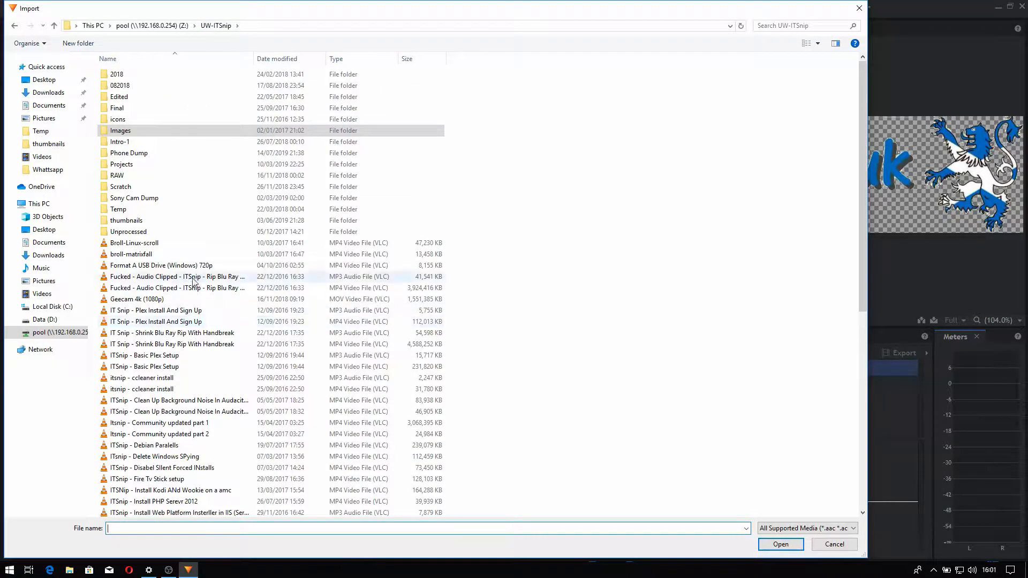
pyautogui.click(172, 255)
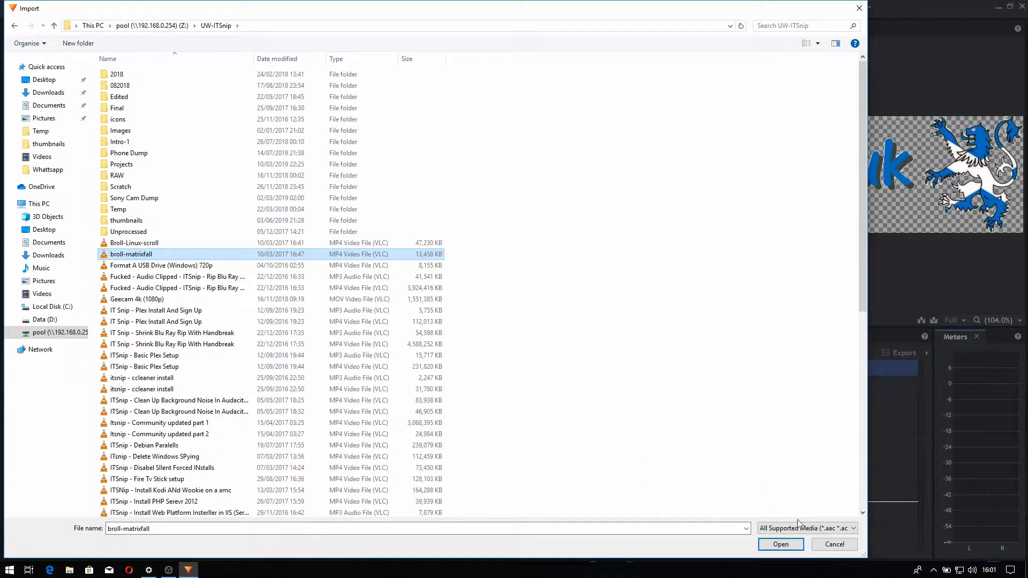
pyautogui.click(766, 542)
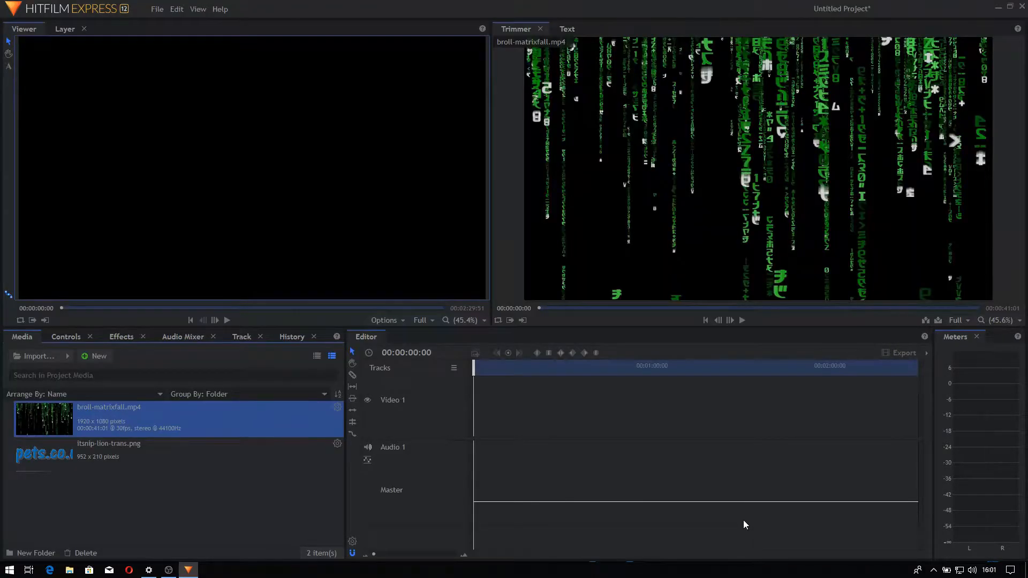
pyautogui.click(229, 521)
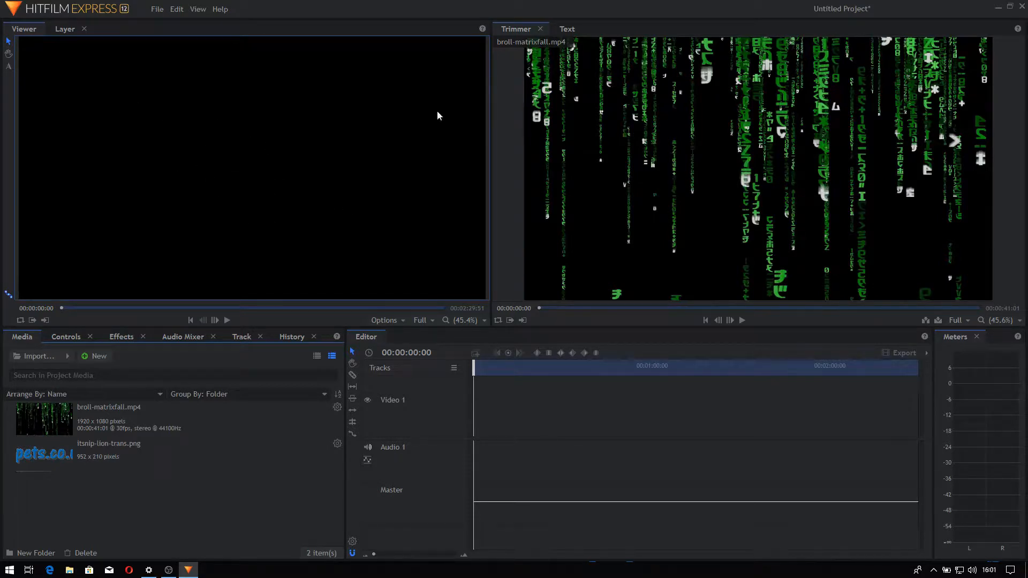
# - Place the broll-matrixfall clip with its audio at the start of the Video 1 track
pyautogui.moveTo(703, 176)
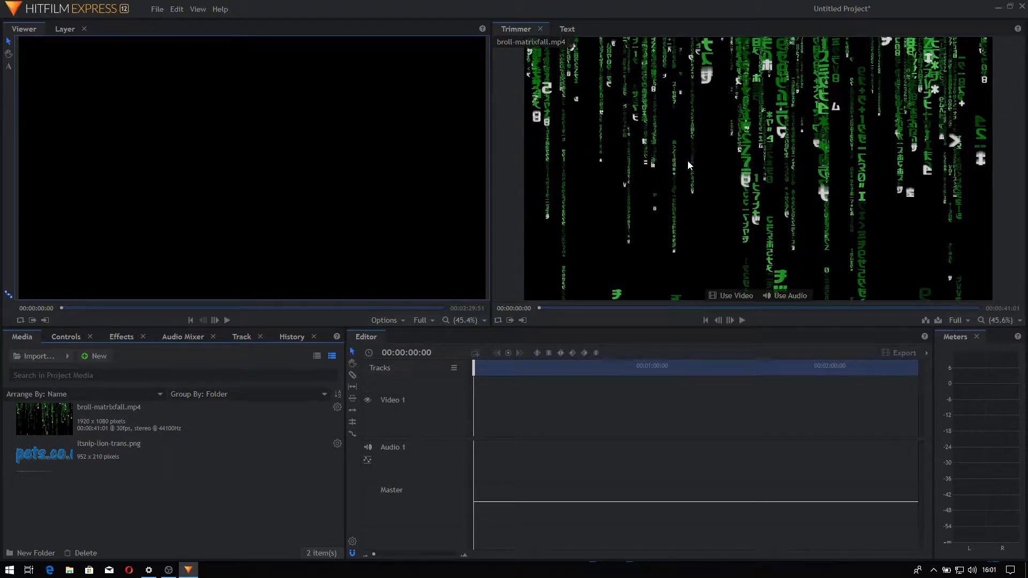
pyautogui.click(70, 413)
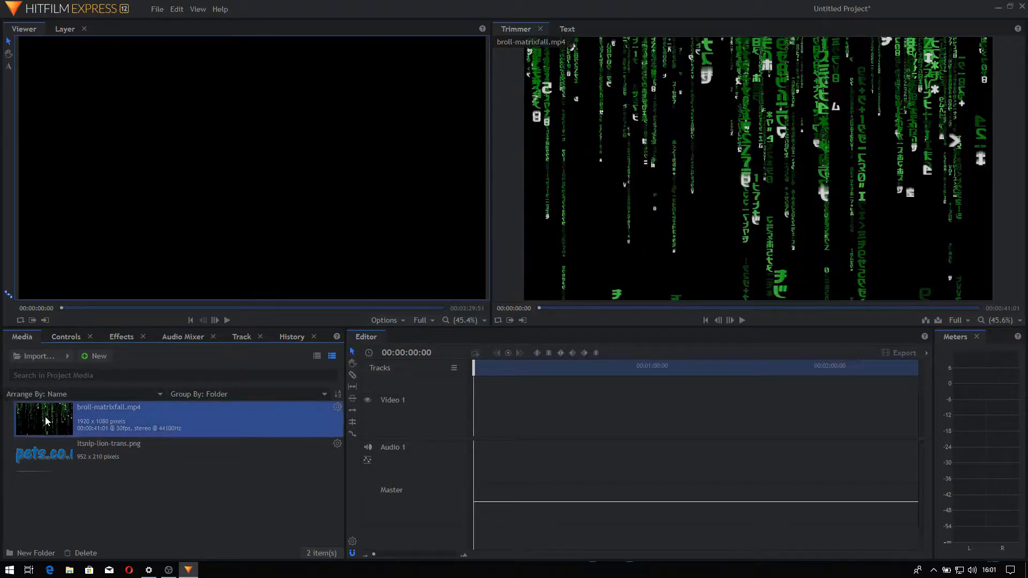
pyautogui.moveTo(45, 421); pyautogui.dragTo(473, 423)
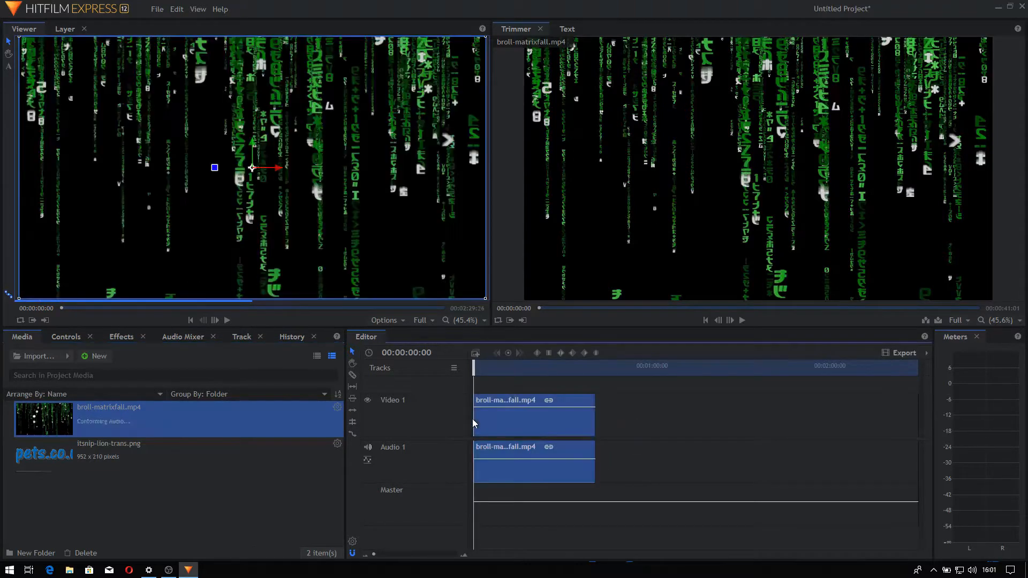
pyautogui.click(363, 249)
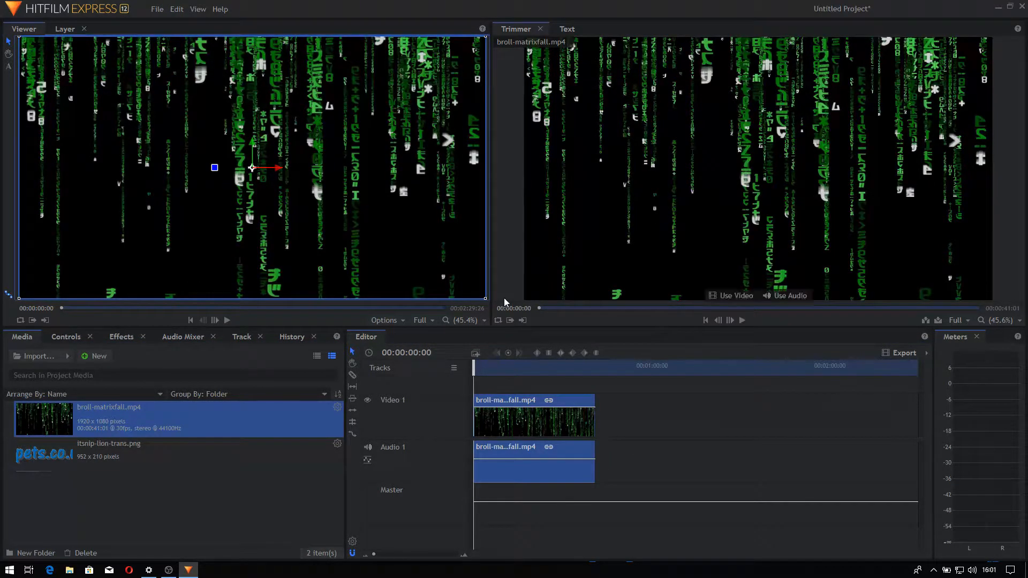
# - Shrink the Video 1 clip into the frame's upper-left quarter and fit a second broll-matrixfall copy on Video 2 into the upper-right quarter
pyautogui.moveTo(485, 301); pyautogui.dragTo(349, 234)
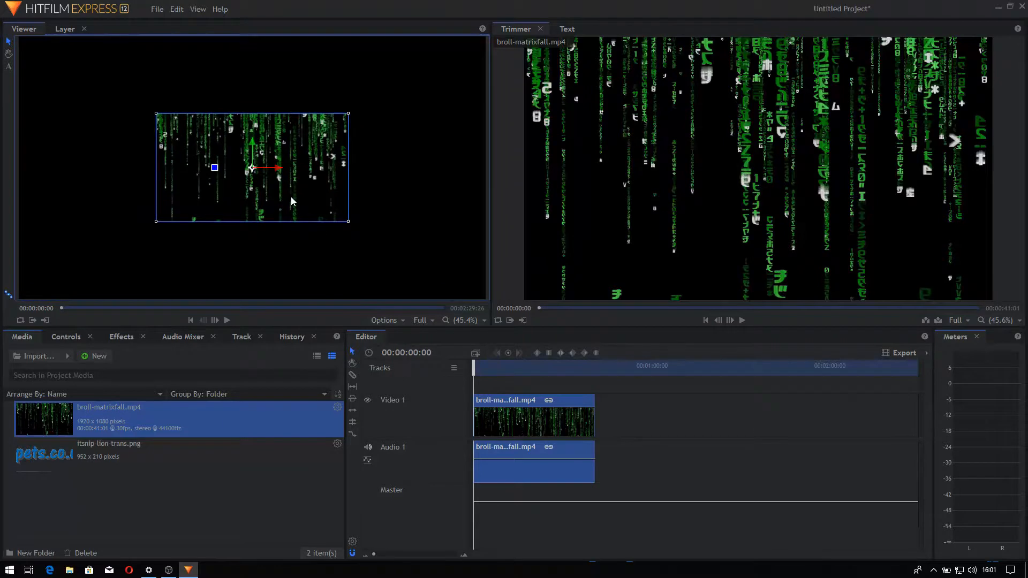
pyautogui.moveTo(290, 197); pyautogui.dragTo(155, 120)
pyautogui.moveTo(208, 144); pyautogui.dragTo(229, 153)
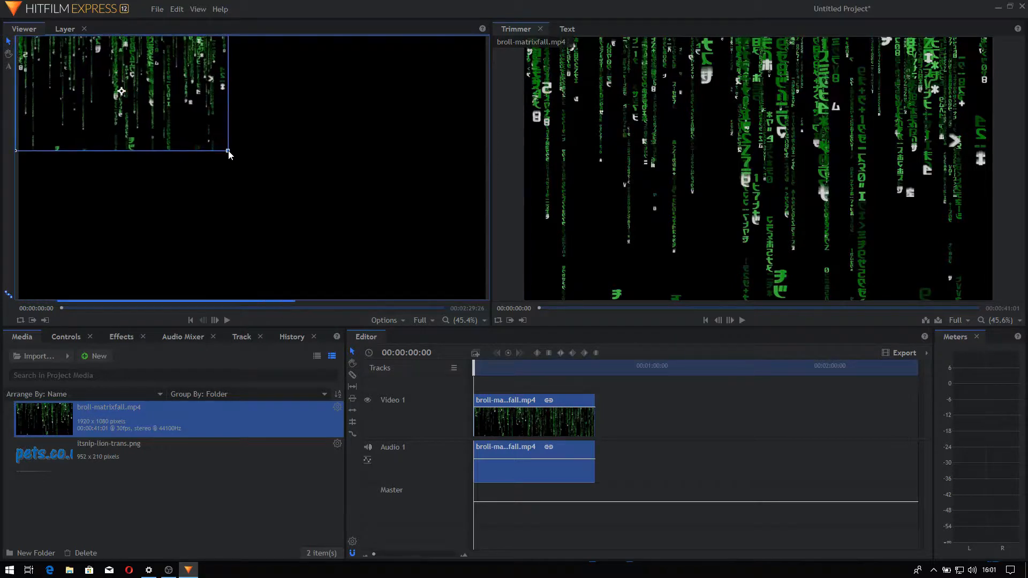
pyautogui.moveTo(439, 147); pyautogui.dragTo(431, 140)
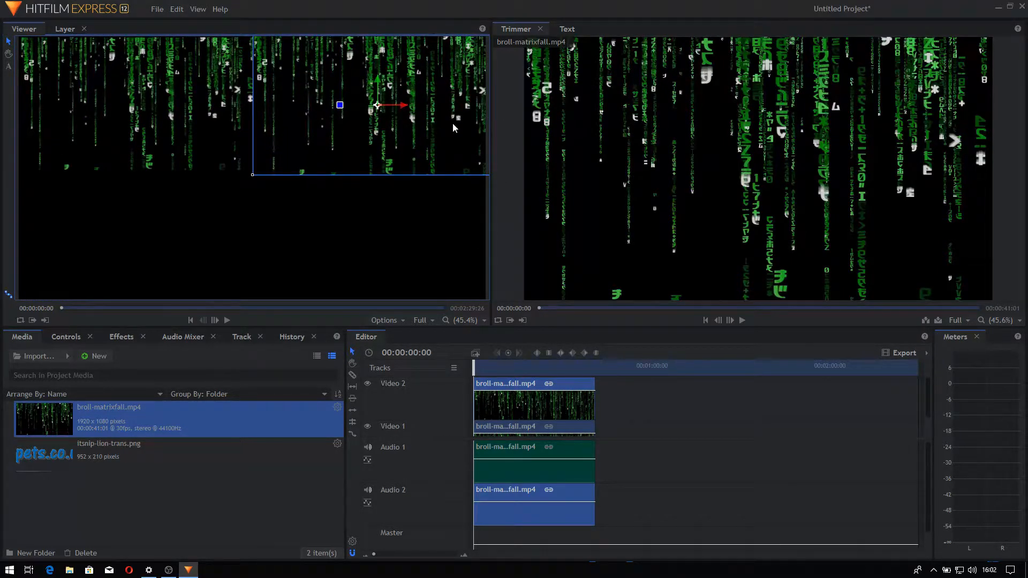
pyautogui.click(332, 200)
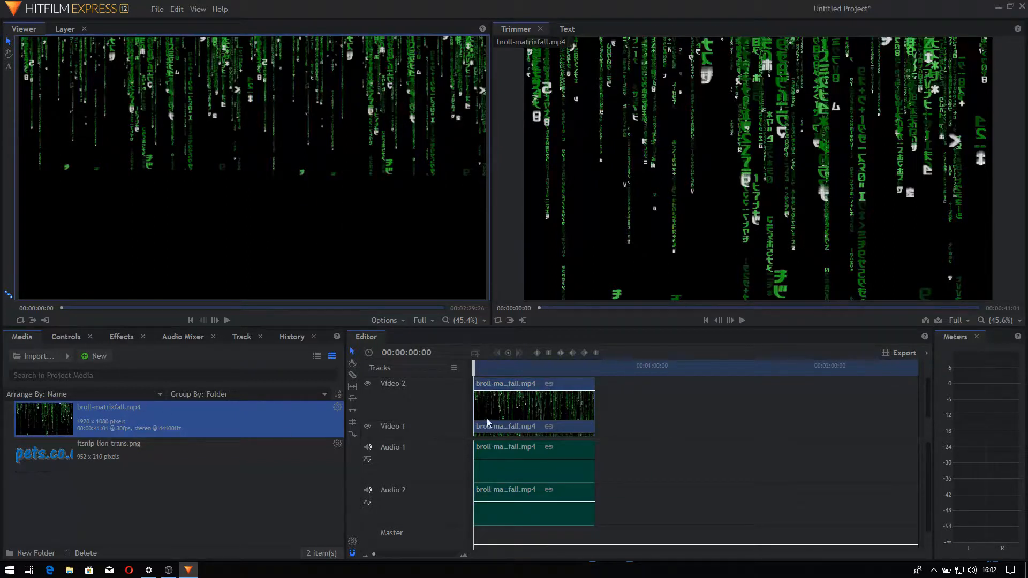
# - Insert a third video track above Video 2 and place another broll-matrixfall clip at its start
pyautogui.rightClick(433, 404)
pyautogui.click(481, 410)
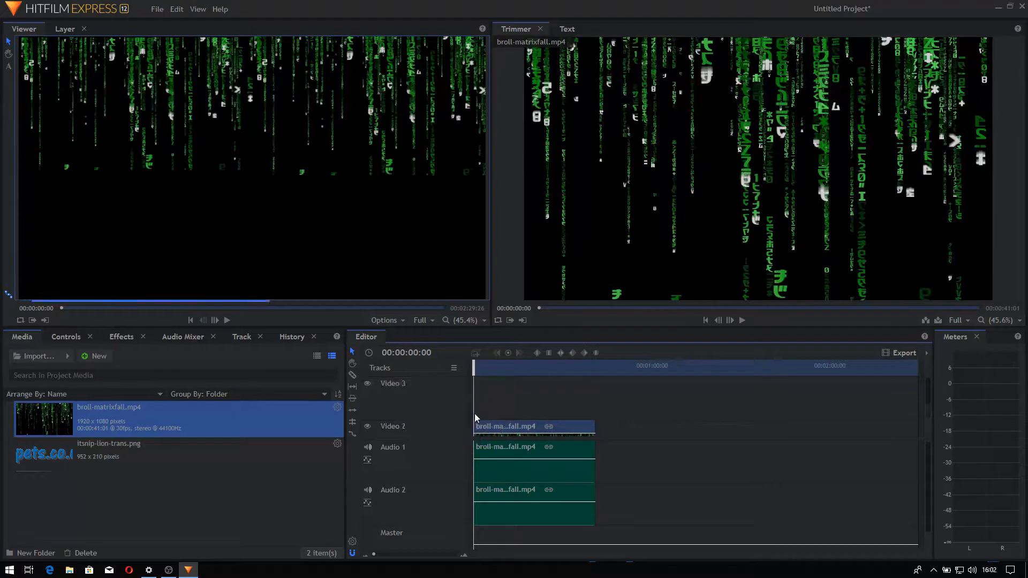
pyautogui.moveTo(59, 411); pyautogui.dragTo(474, 408)
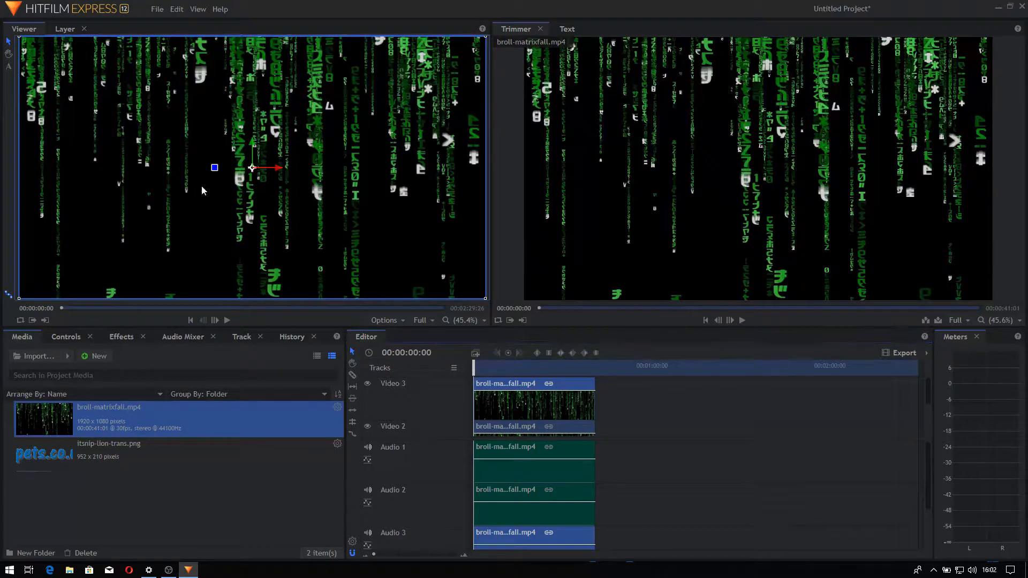
# - Scale down the Video 3 clip and fit it into the frame's lower-left quarter
pyautogui.moveTo(486, 40); pyautogui.dragTo(372, 102)
pyautogui.moveTo(304, 148); pyautogui.dragTo(204, 92)
pyautogui.moveTo(284, 185); pyautogui.dragTo(252, 227)
pyautogui.moveTo(308, 108); pyautogui.dragTo(310, 111)
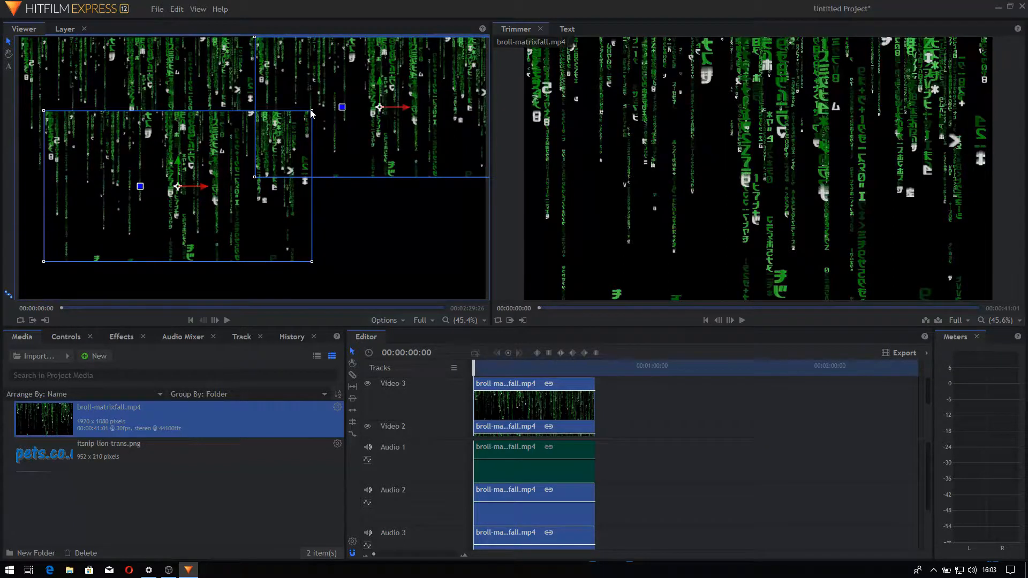
pyautogui.hotkey('ctrl', 'z')
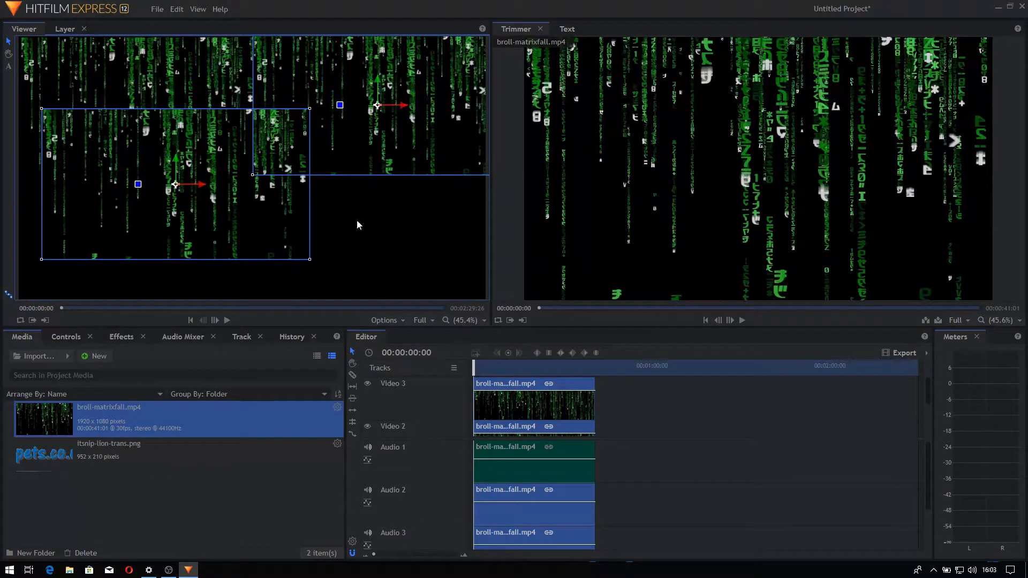
pyautogui.click(211, 166)
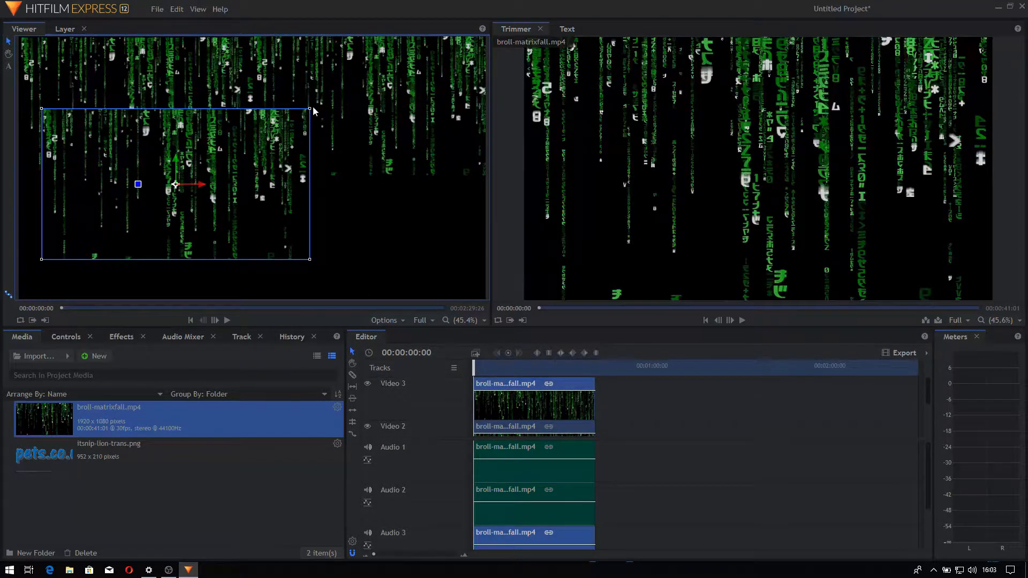
pyautogui.moveTo(310, 113); pyautogui.dragTo(299, 118)
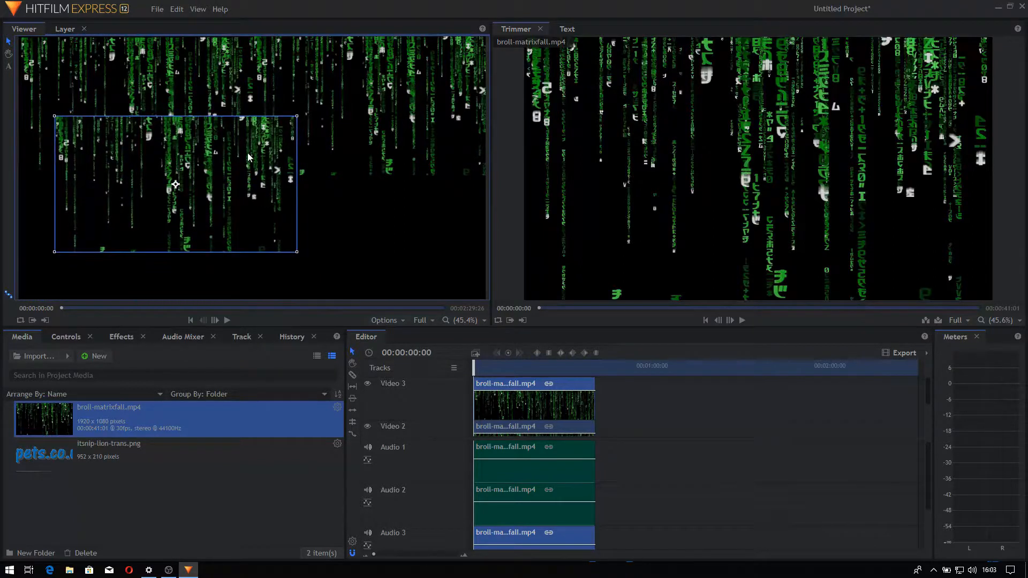
pyautogui.moveTo(251, 157); pyautogui.dragTo(213, 205)
pyautogui.click(337, 233)
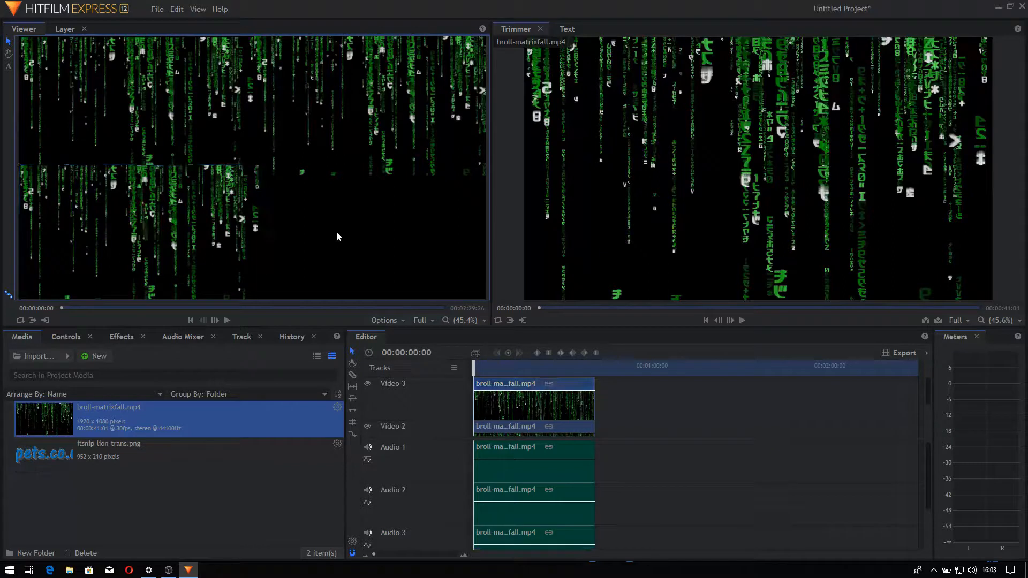
# - Insert a fourth video track above Video 3 and place another broll-matrixfall clip at its start
pyautogui.rightClick(418, 405)
pyautogui.click(464, 407)
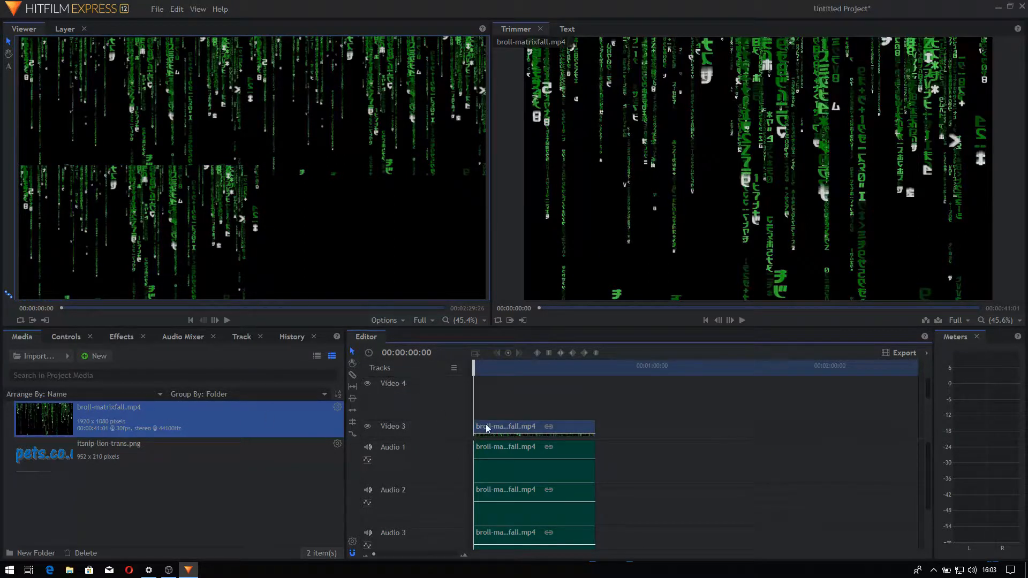
pyautogui.moveTo(63, 421); pyautogui.dragTo(471, 414)
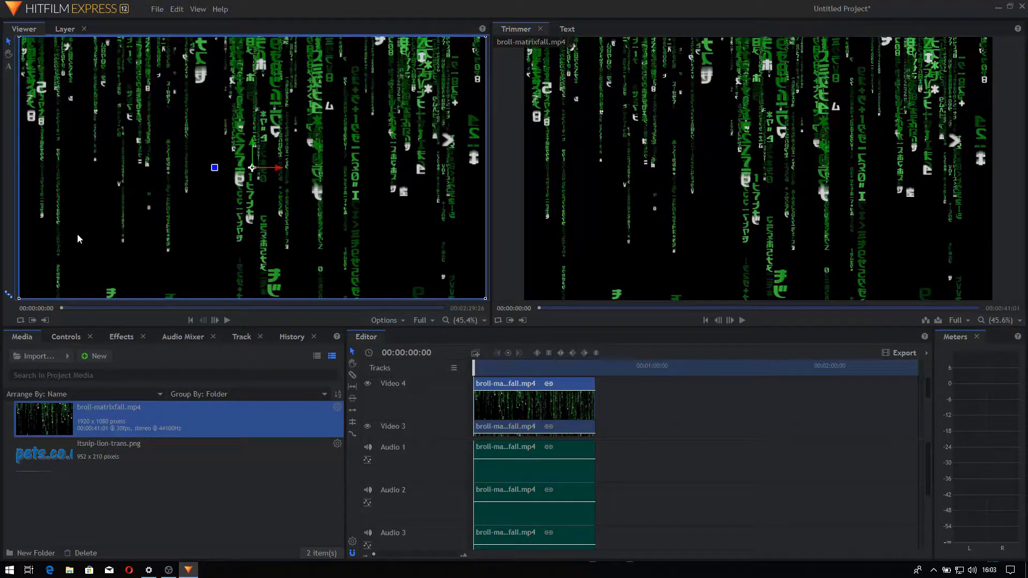
# - Scale the Video 4 clip into the frame's lower-right quarter and preview the four-clip grid from the start
pyautogui.moveTo(19, 37); pyautogui.dragTo(133, 101)
pyautogui.moveTo(188, 155); pyautogui.dragTo(308, 213)
pyautogui.click(694, 441)
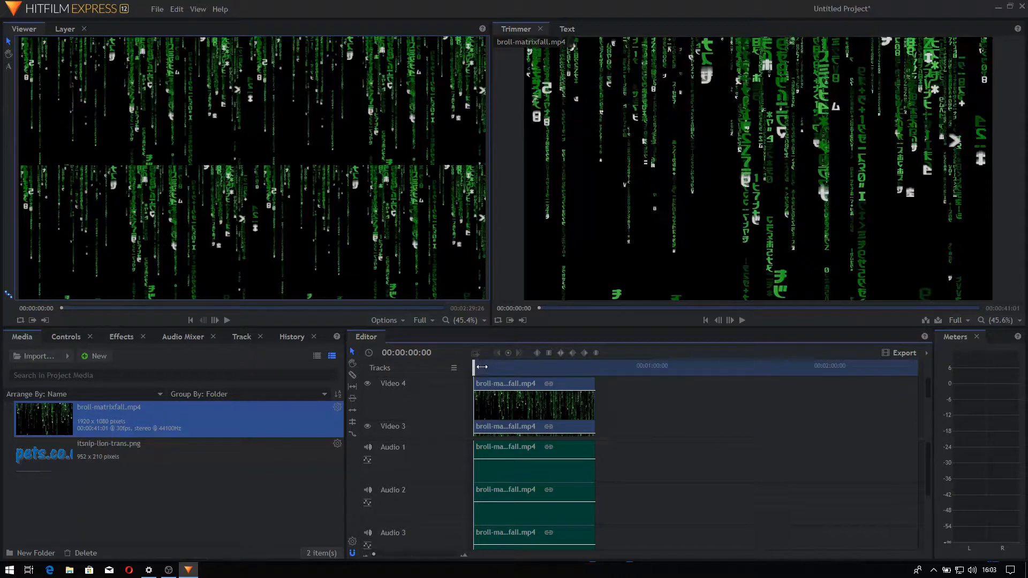
pyautogui.click(481, 384)
pyautogui.press('space')
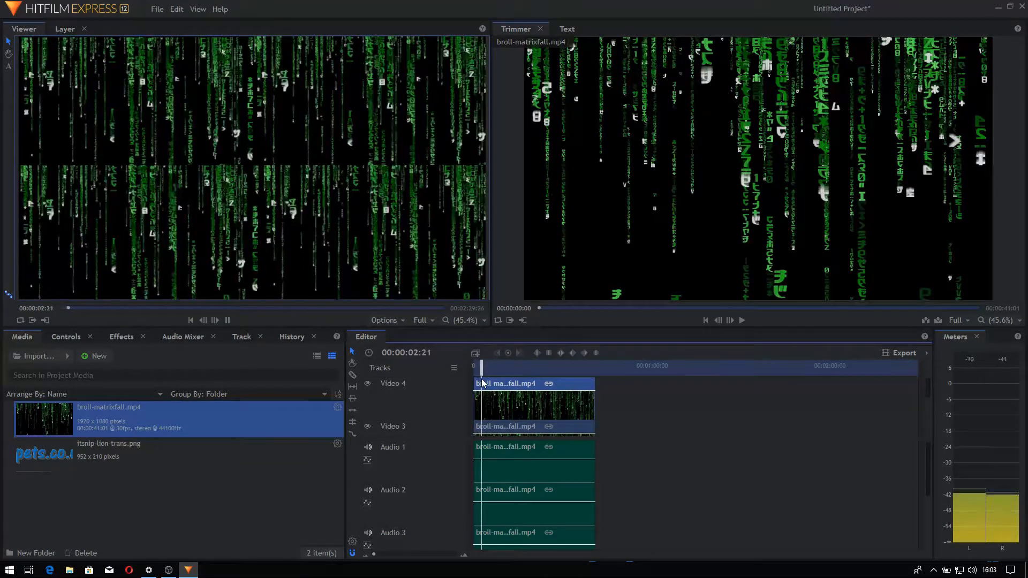
pyautogui.press('space')
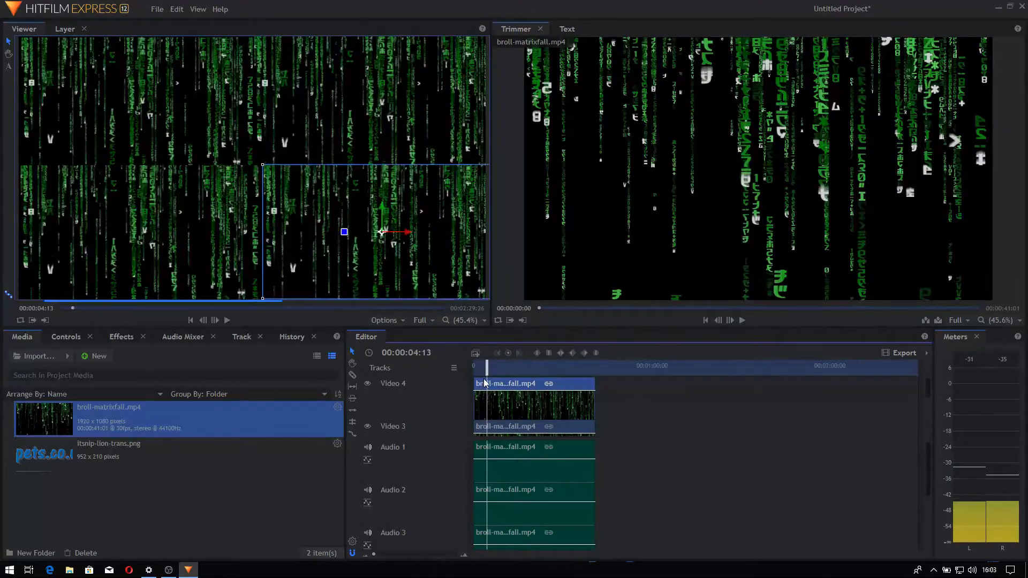
# - Delete the Audio 4, Audio 3 and Audio 2 tracks together with the clips they contain
pyautogui.click(711, 424)
pyautogui.scroll(-2, 709, 424)
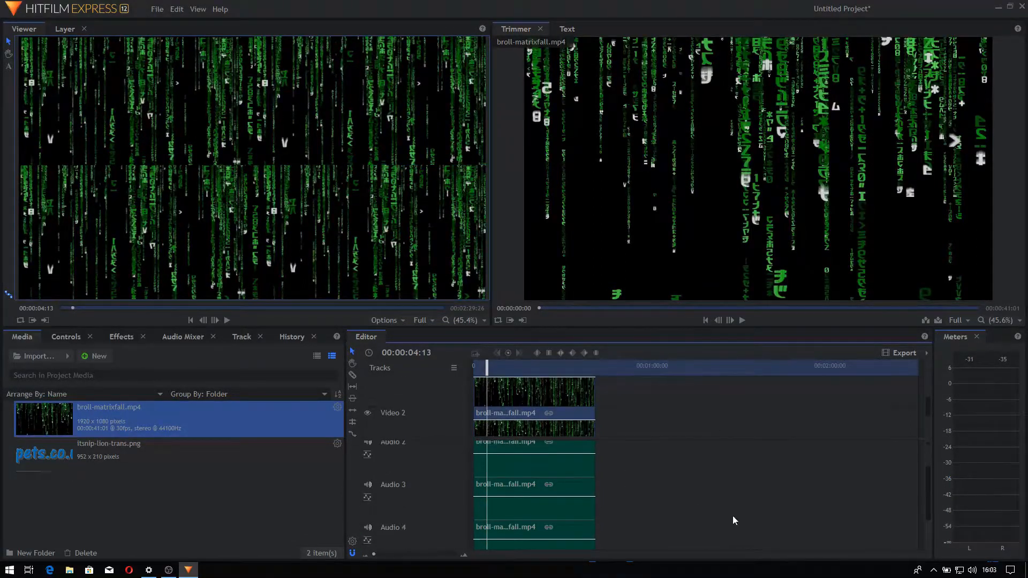
pyautogui.scroll(-1, 733, 520)
pyautogui.rightClick(428, 488)
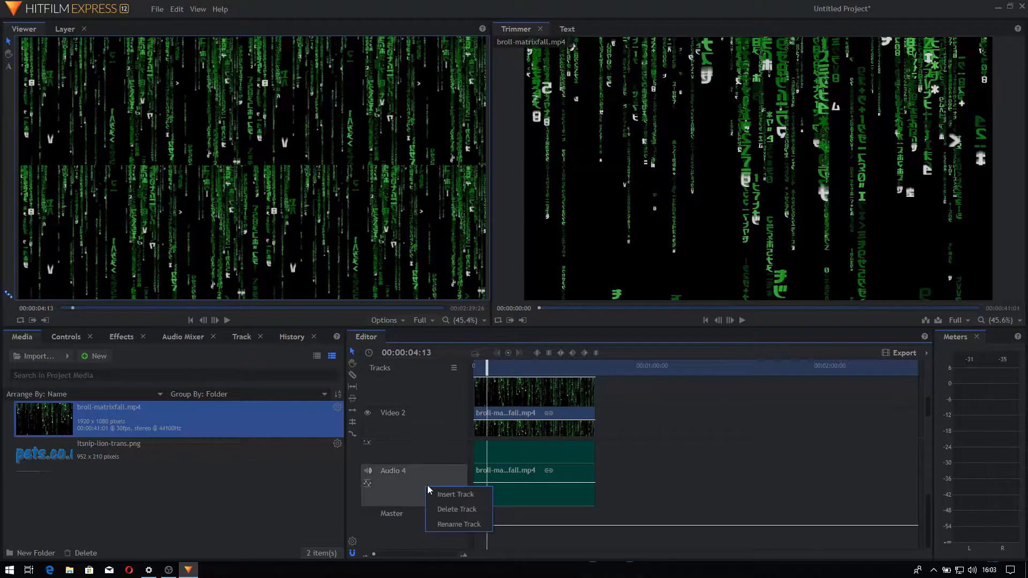
pyautogui.click(456, 509)
pyautogui.click(593, 301)
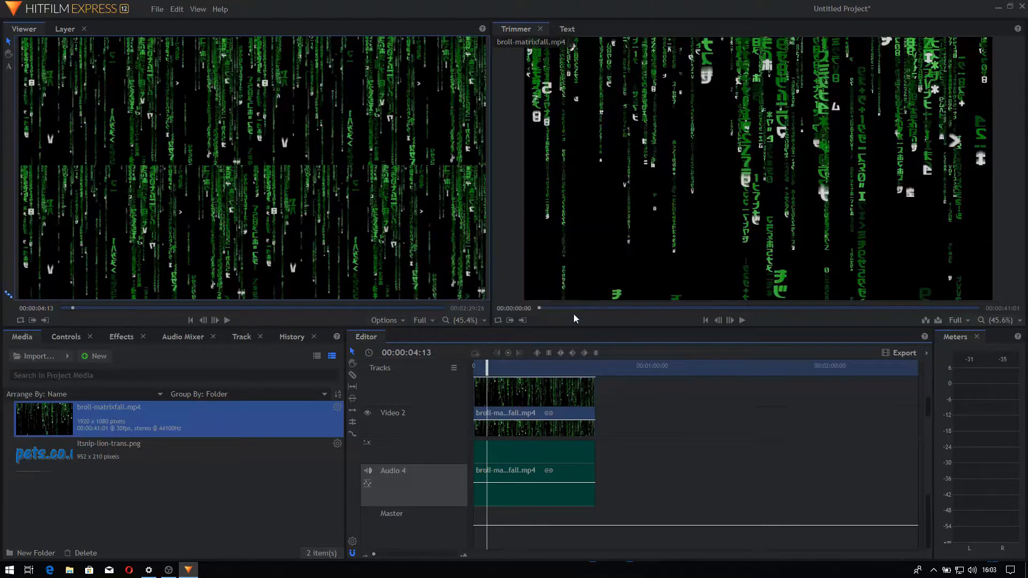
pyautogui.rightClick(428, 482)
pyautogui.click(458, 505)
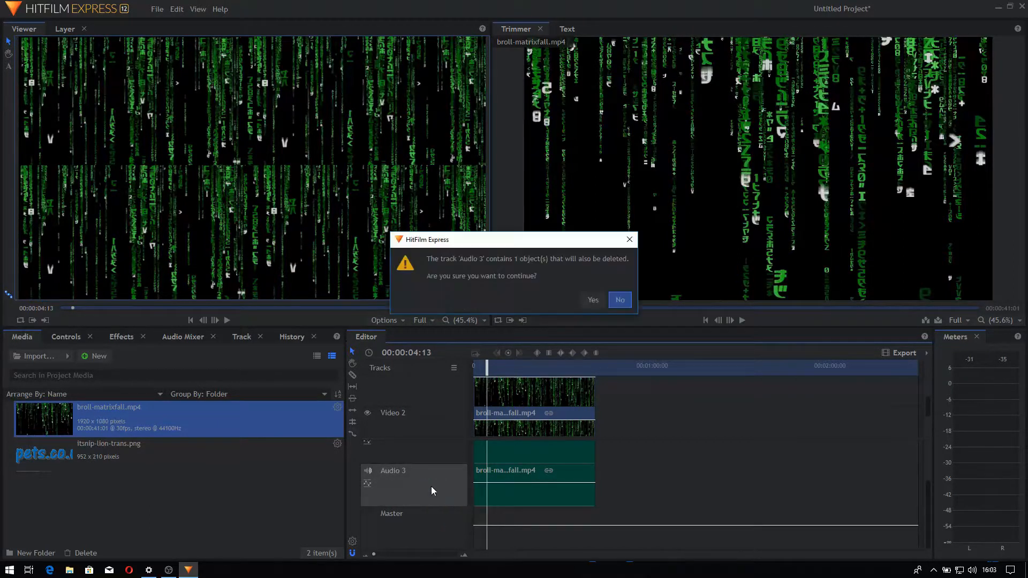
pyautogui.click(593, 300)
pyautogui.rightClick(413, 486)
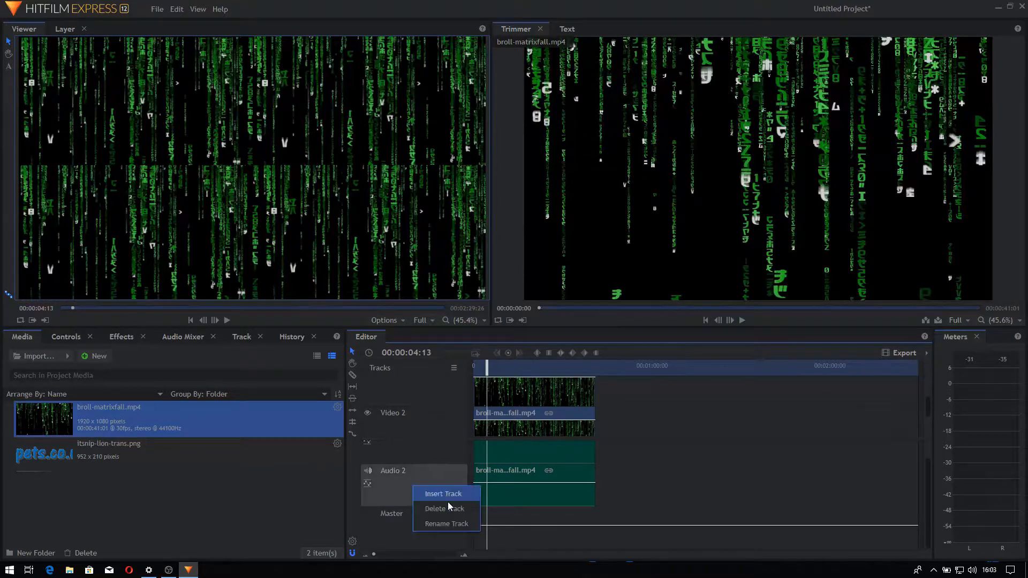
pyautogui.click(463, 507)
pyautogui.click(591, 301)
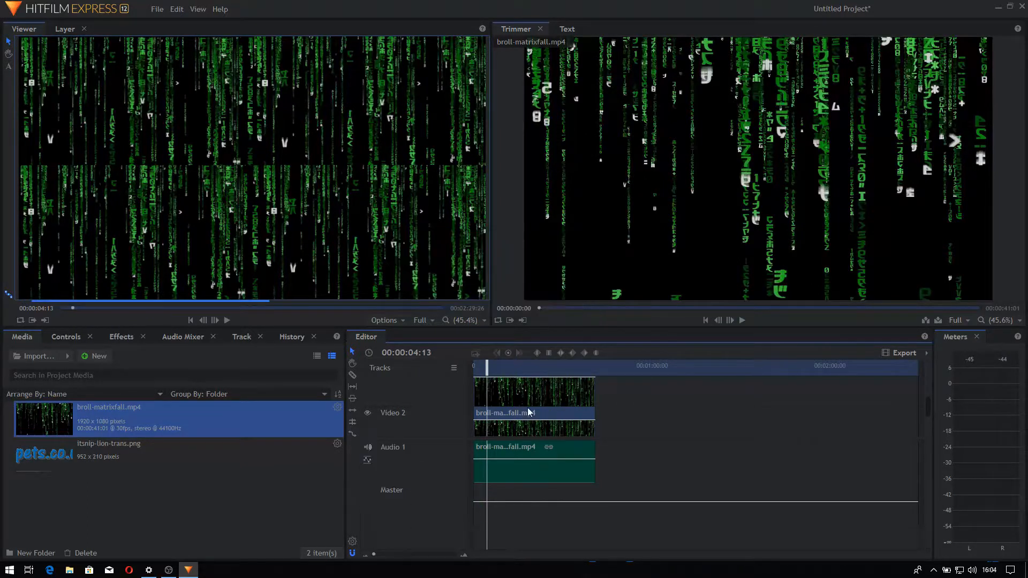
pyautogui.rightClick(429, 458)
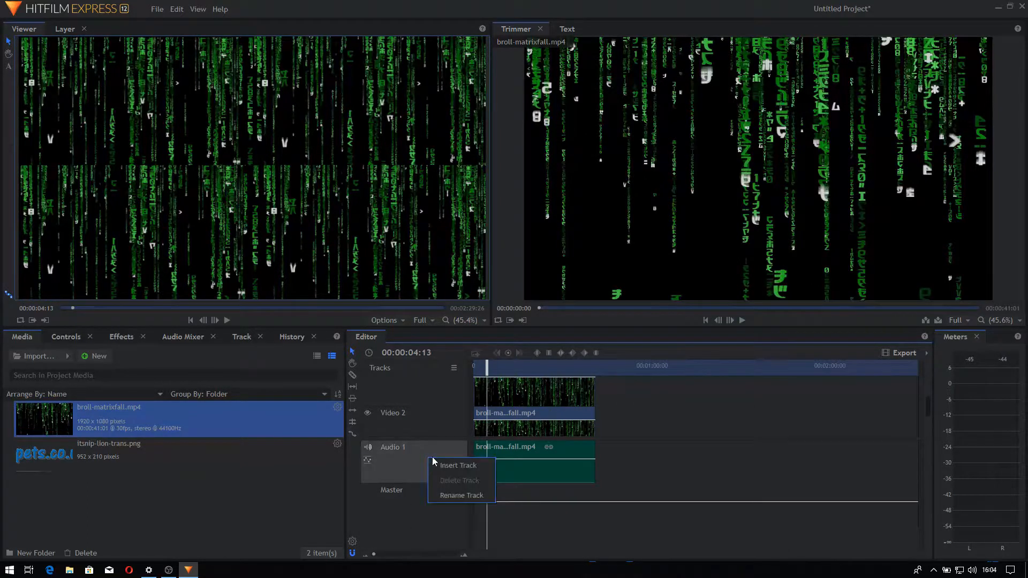
pyautogui.click(482, 495)
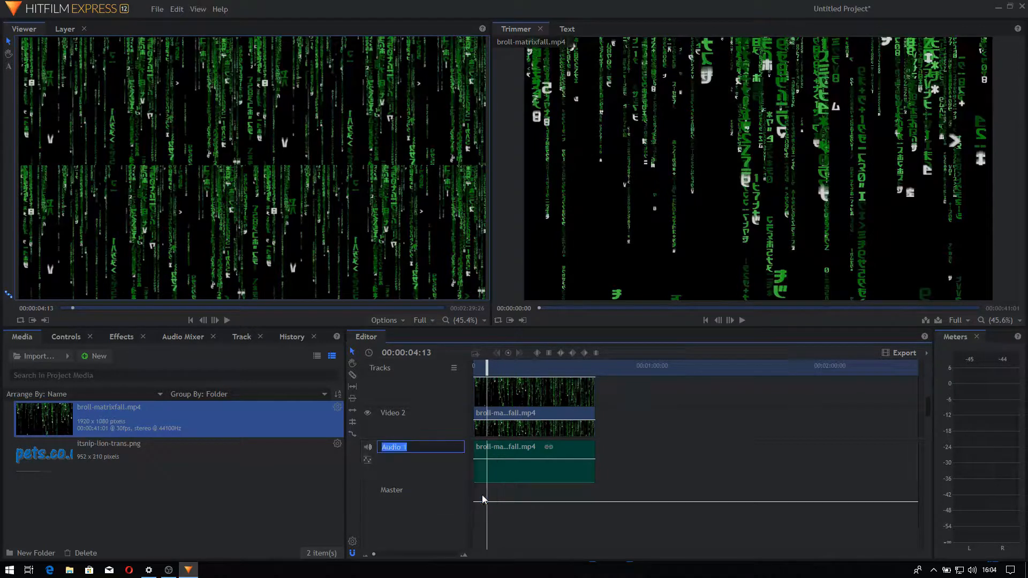
pyautogui.rightClick(420, 466)
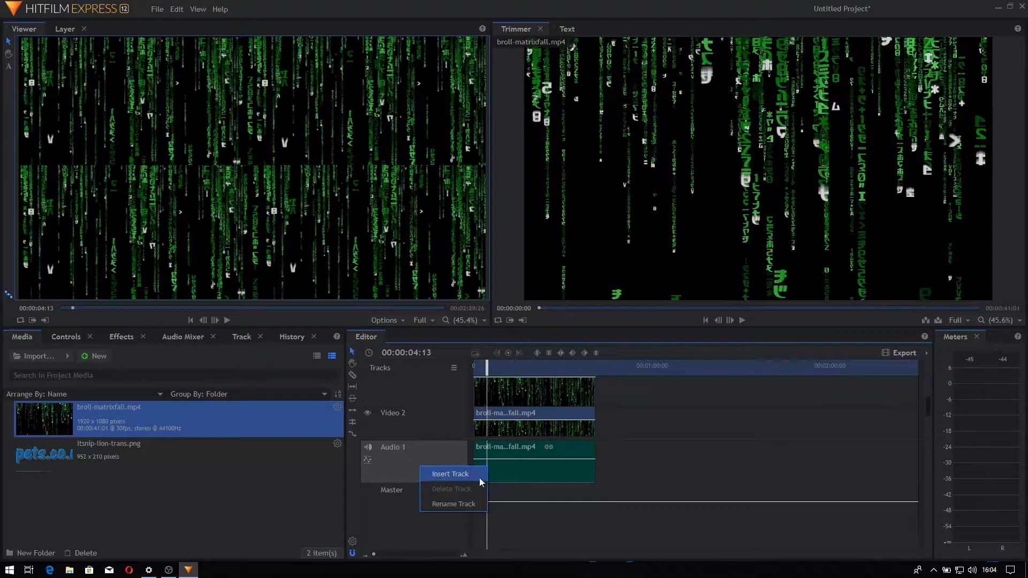
pyautogui.click(630, 459)
# - Lower the volume line of the Audio 1 clip to its minimum to silence it
pyautogui.moveTo(524, 458); pyautogui.dragTo(537, 482)
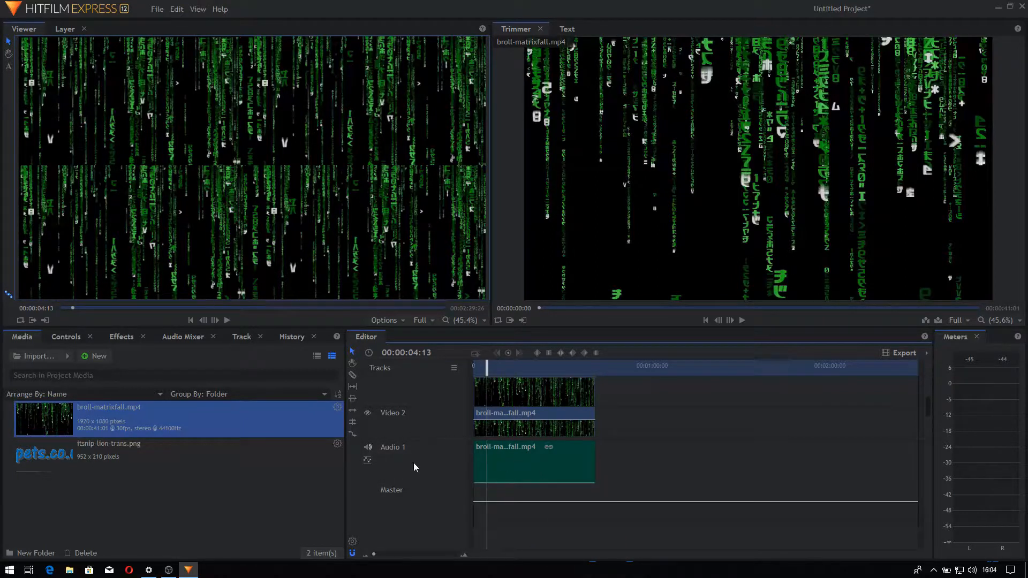
pyautogui.scroll(2, 423, 420)
pyautogui.scroll(1, 415, 410)
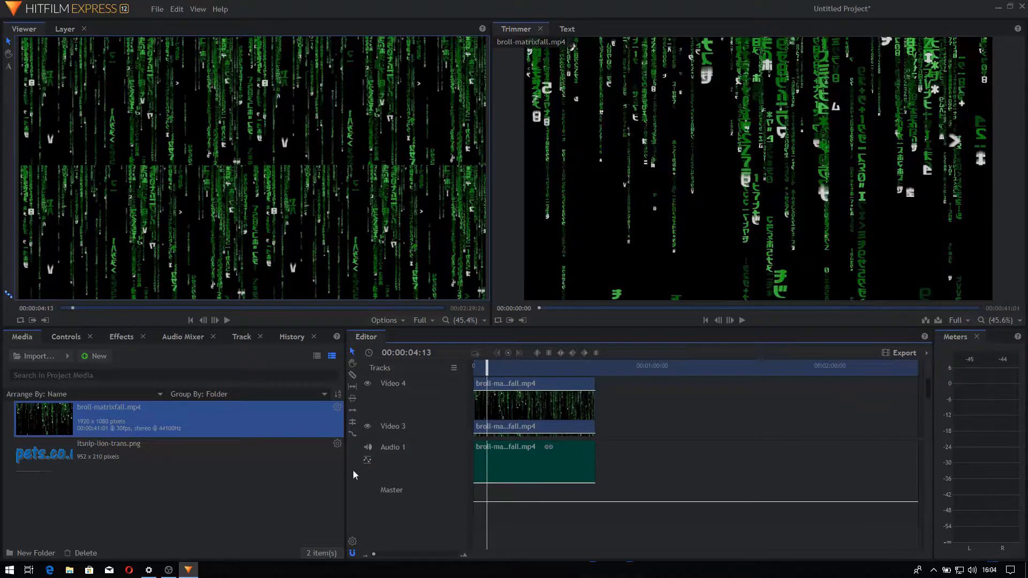
# - Zoom in on the timeline and enlarge the video track area to show three video tracks
pyautogui.click(464, 554)
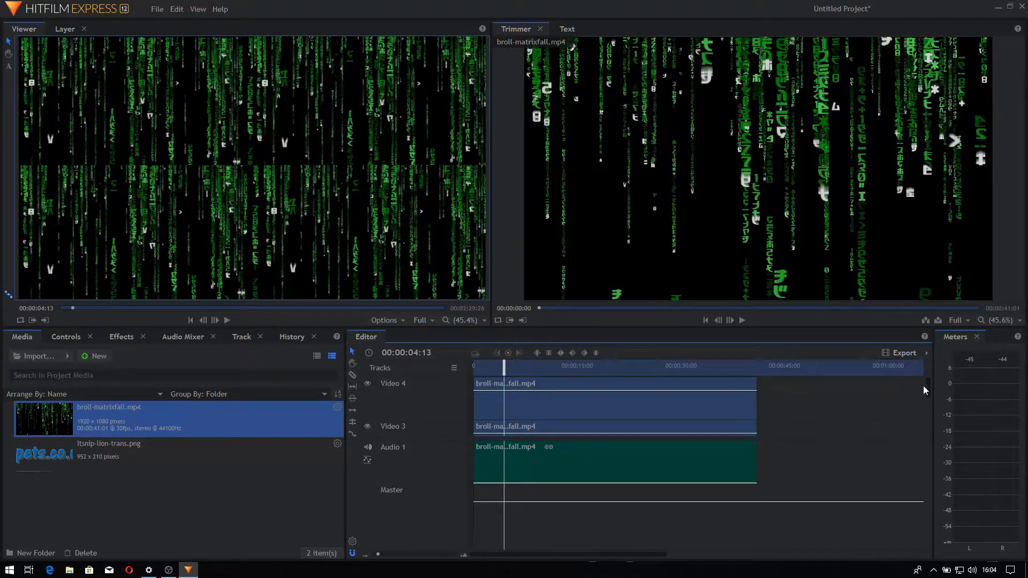
pyautogui.moveTo(927, 388)
pyautogui.mouseDown()
pyautogui.moveTo(929, 361)
pyautogui.moveTo(932, 392)
pyautogui.moveTo(931, 378)
pyautogui.mouseUp()
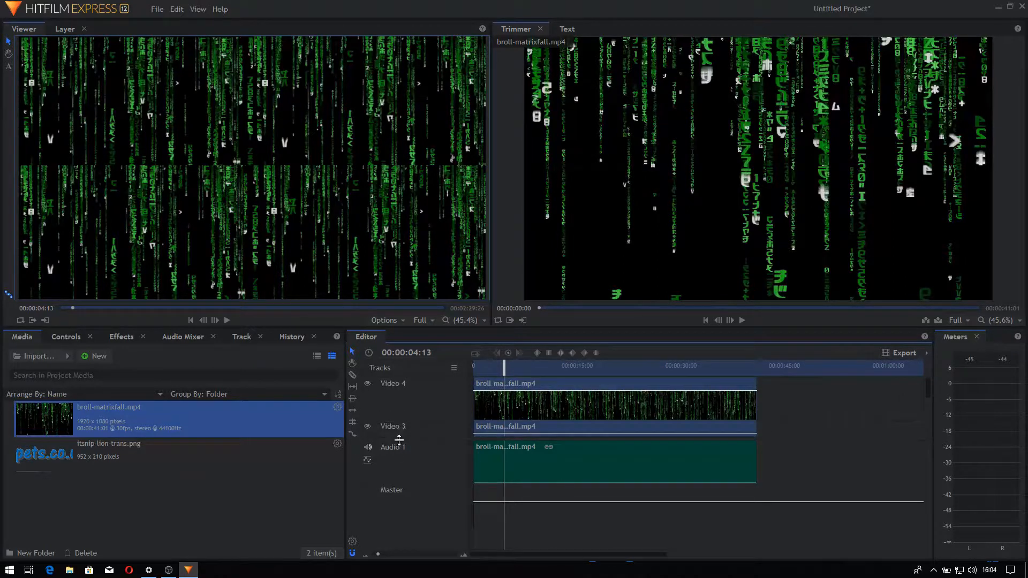
pyautogui.moveTo(399, 440); pyautogui.dragTo(402, 524)
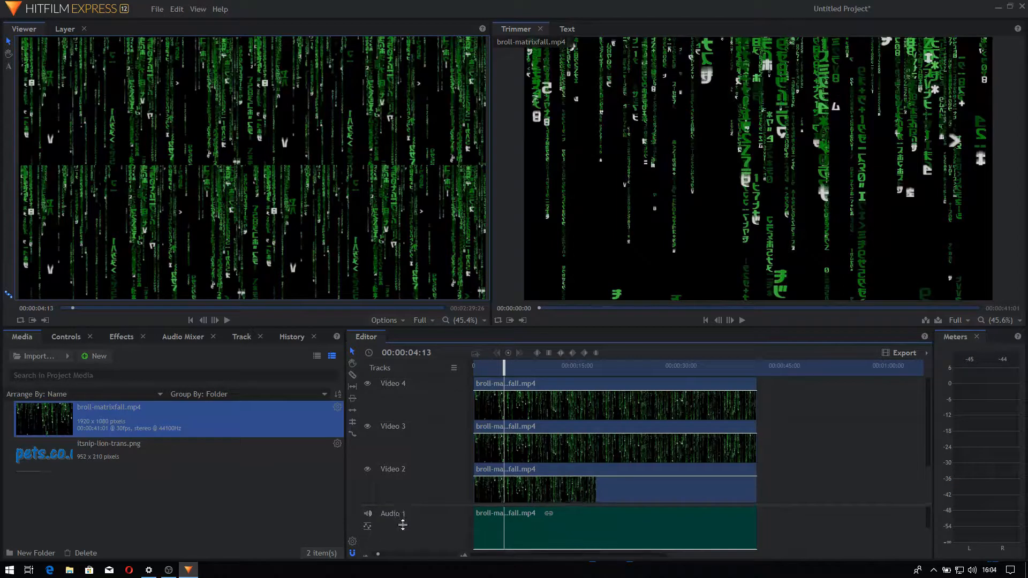
# - Select the clip in each quadrant of the preview to identify which video track it belongs to
pyautogui.click(323, 200)
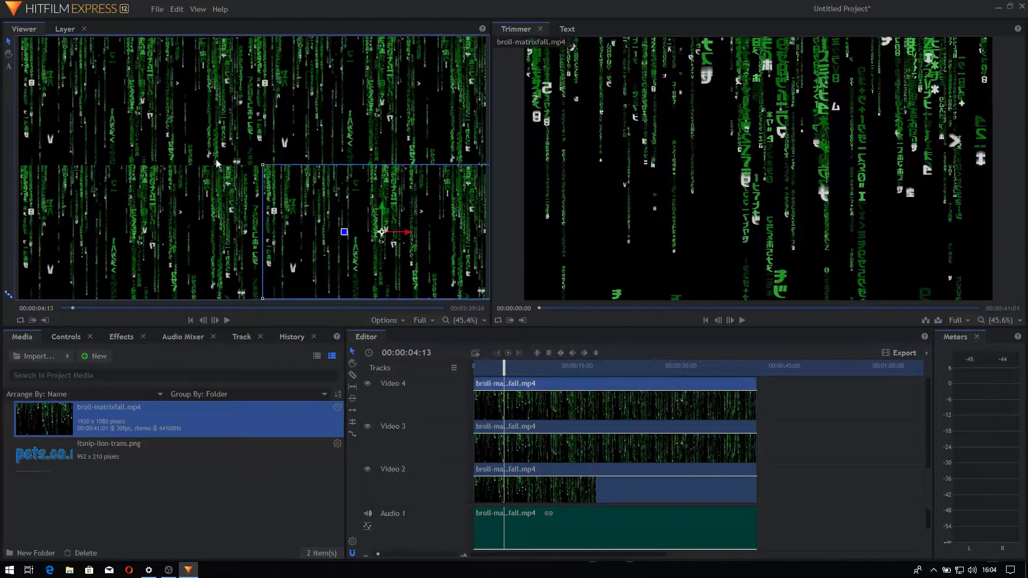
pyautogui.click(160, 158)
pyautogui.click(153, 209)
pyautogui.click(294, 115)
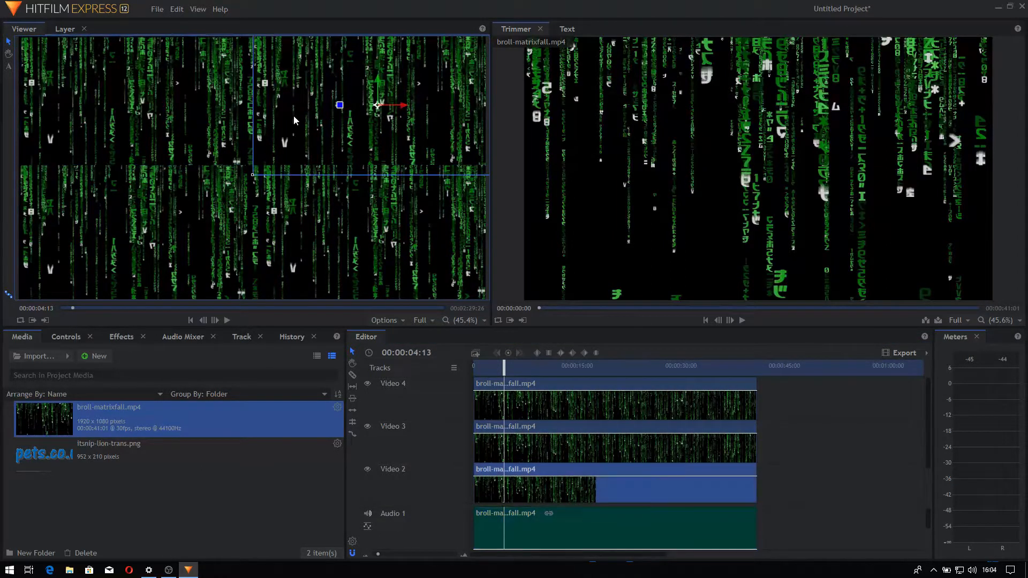
pyautogui.click(223, 122)
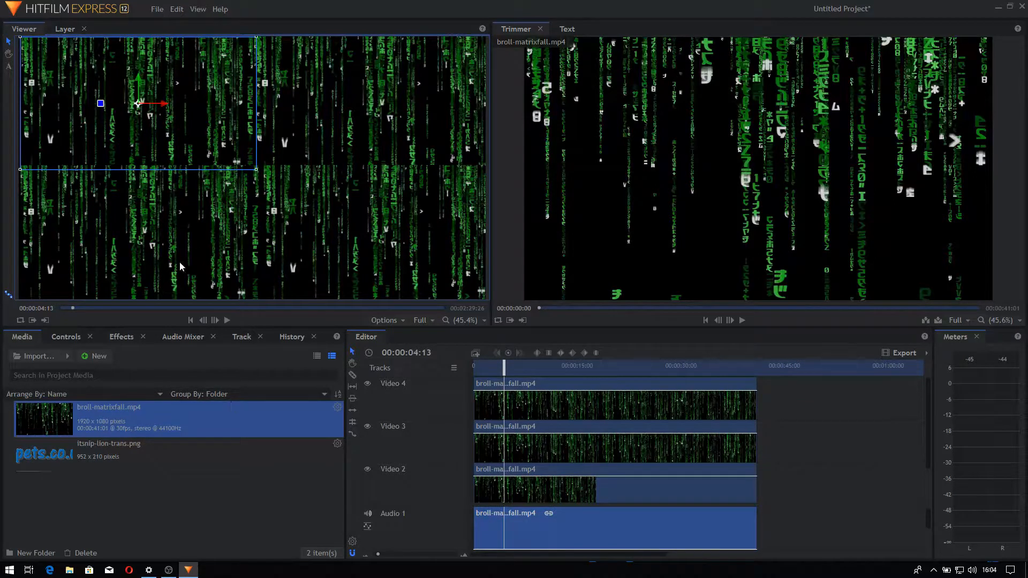
# - Try the Color Cycle effect from the Color Grading group on the Video 2 clip and undo it
pyautogui.click(129, 337)
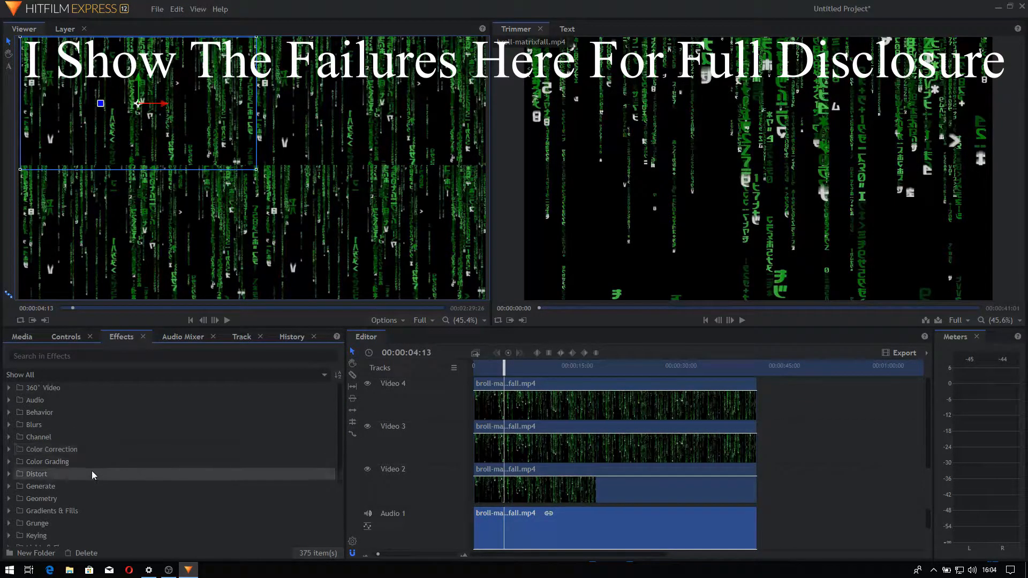
pyautogui.click(9, 461)
pyautogui.scroll(-3, 111, 490)
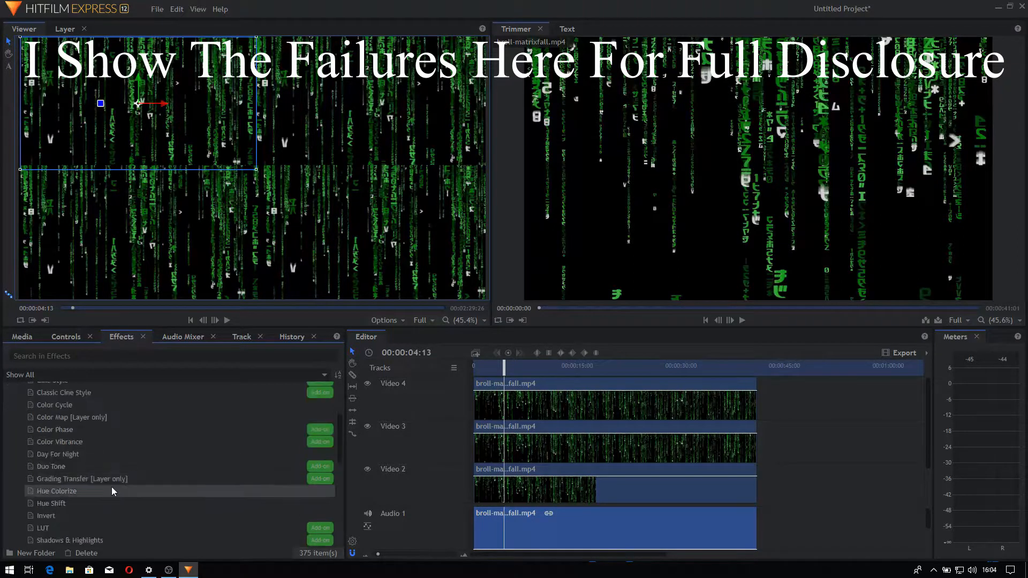
pyautogui.click(61, 404)
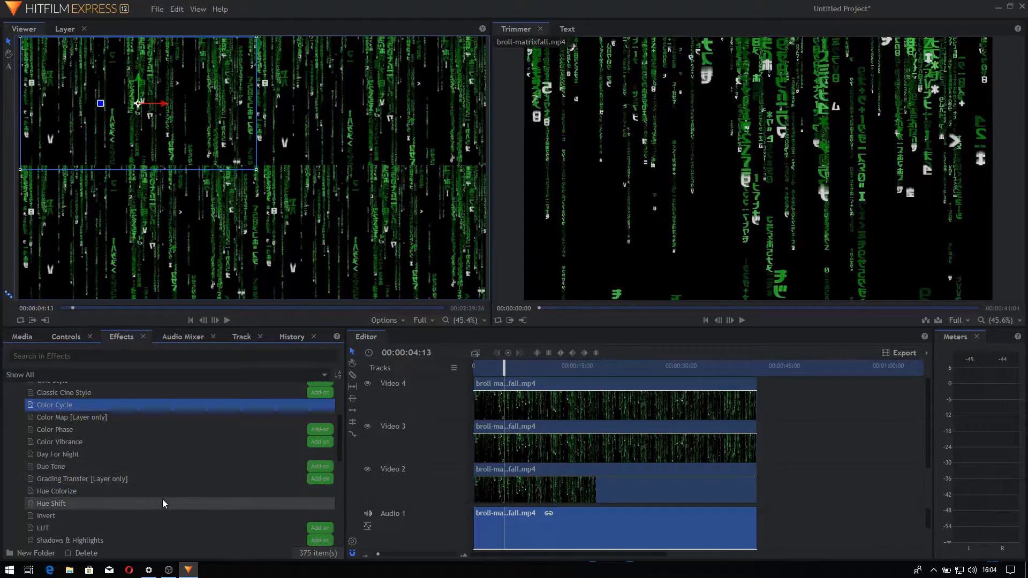
pyautogui.click(100, 488)
pyautogui.click(74, 407)
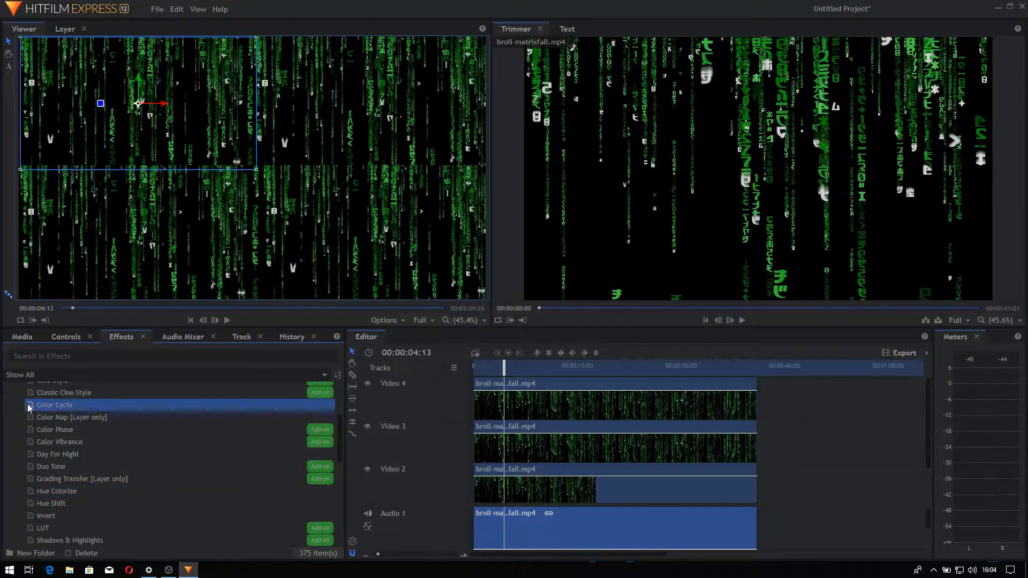
pyautogui.moveTo(31, 406); pyautogui.dragTo(532, 477)
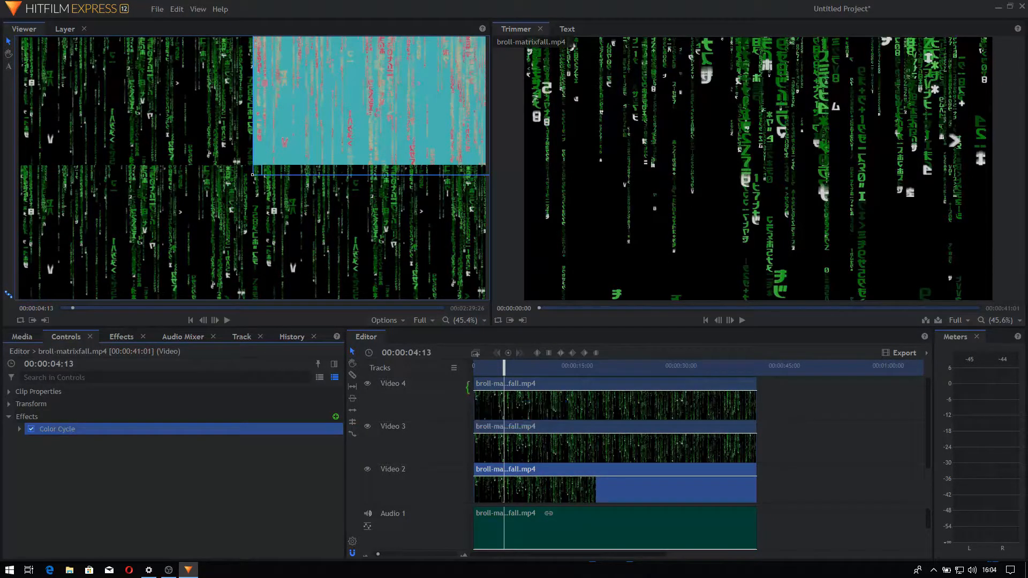
pyautogui.hotkey('ctrl', 'z')
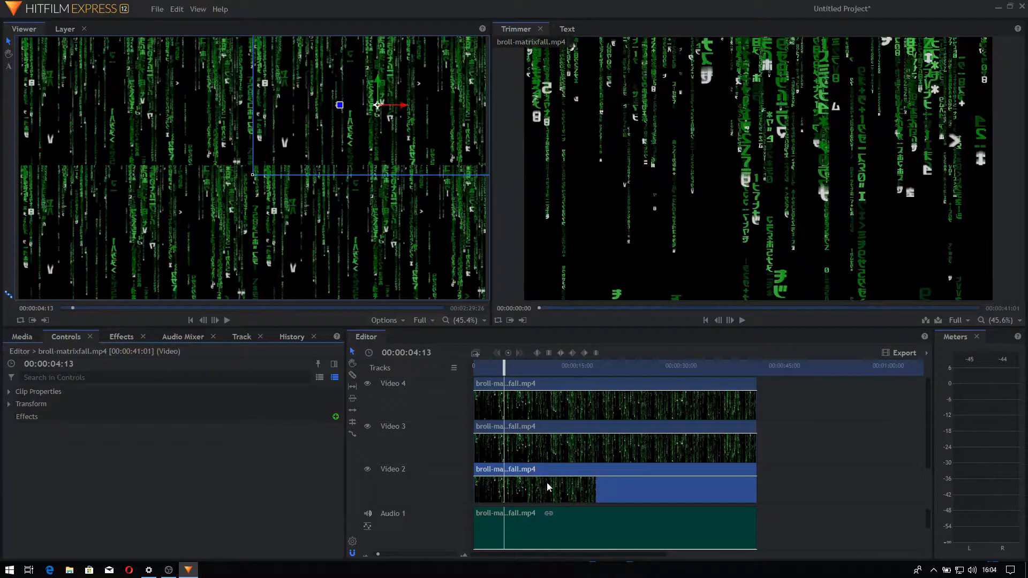
pyautogui.hotkey('ctrl', 'z')
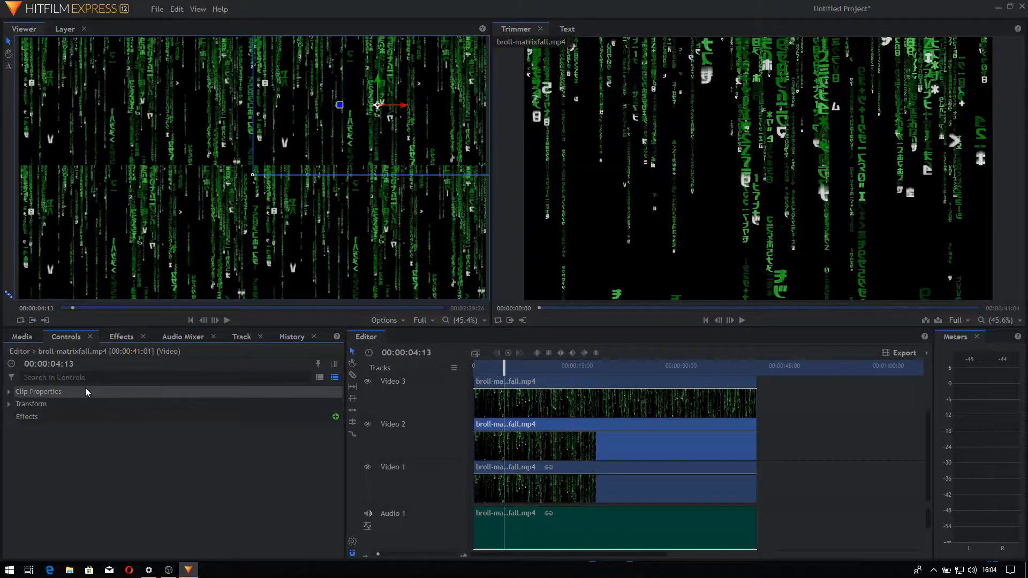
# - Apply the Hue Colorize effect to the Video 1 clip
pyautogui.click(123, 336)
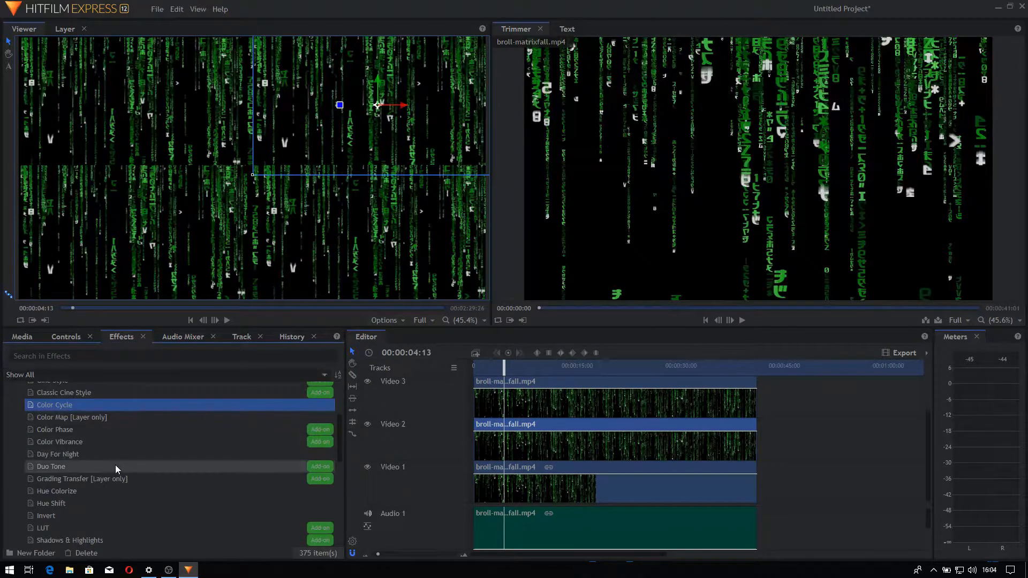
pyautogui.click(82, 451)
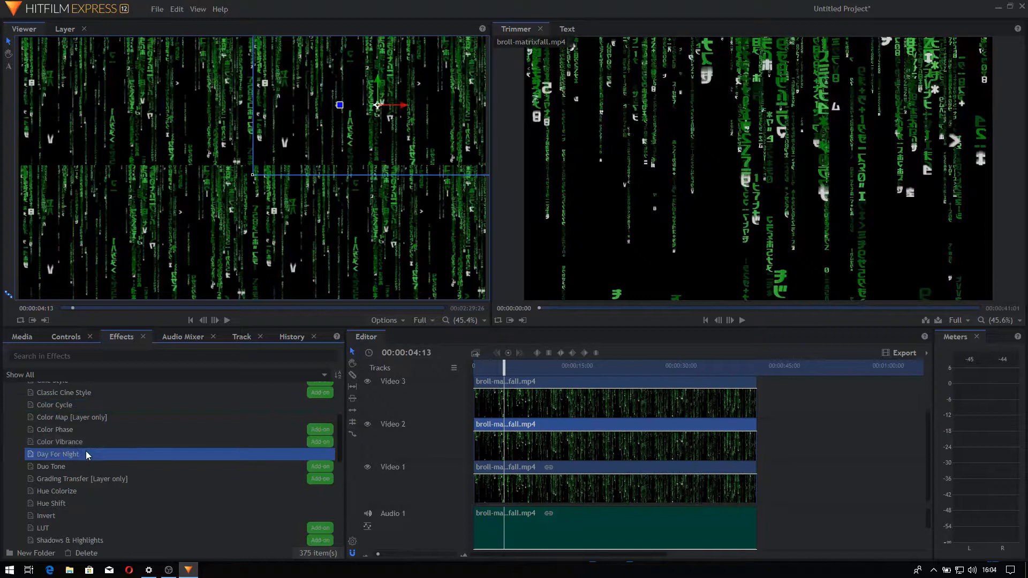
pyautogui.click(101, 490)
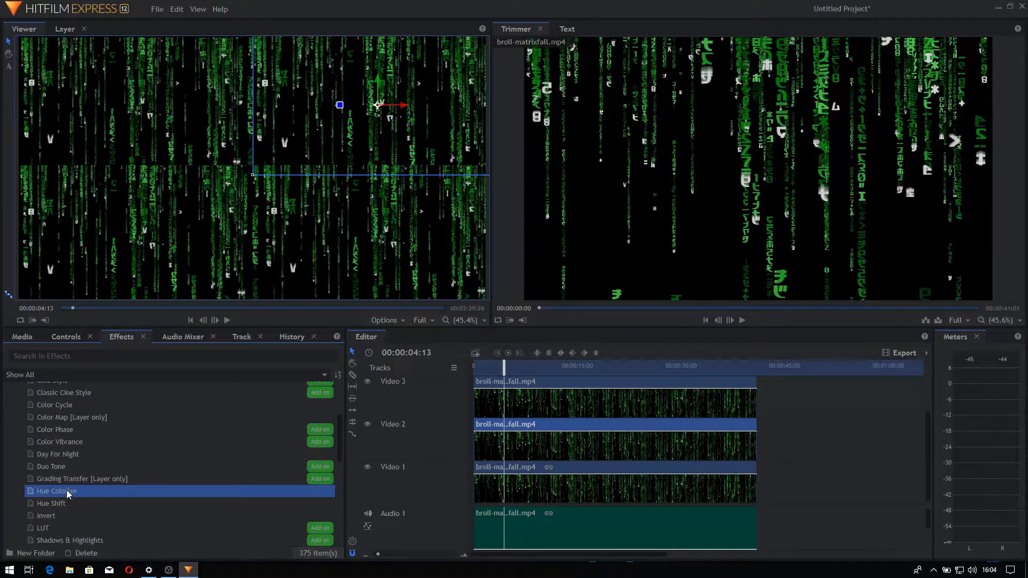
pyautogui.moveTo(63, 493); pyautogui.dragTo(485, 498)
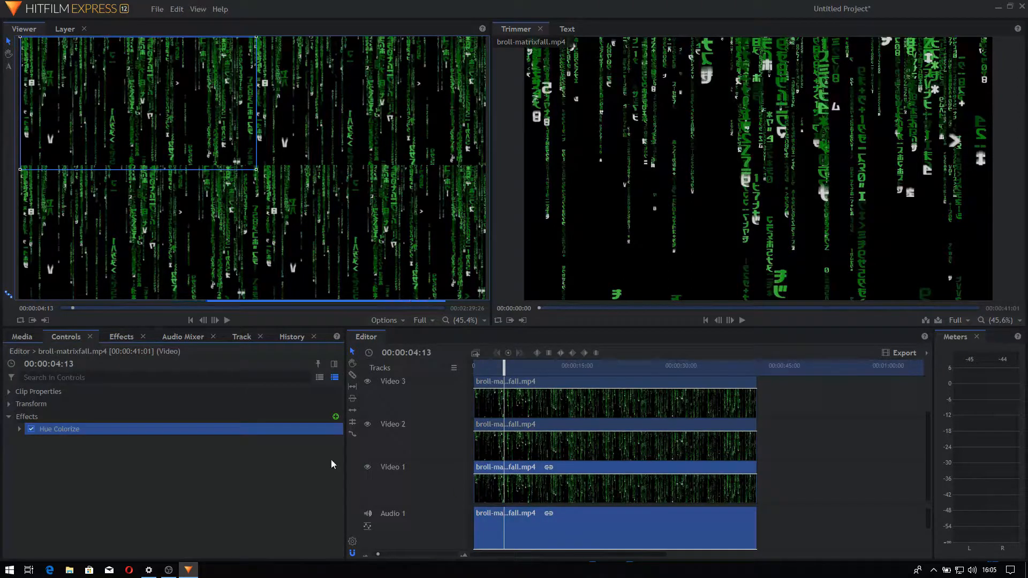
# - Set the Video 1 clip's Hue Colorize strength to 87% and enable keyframing for its Hue
pyautogui.click(21, 430)
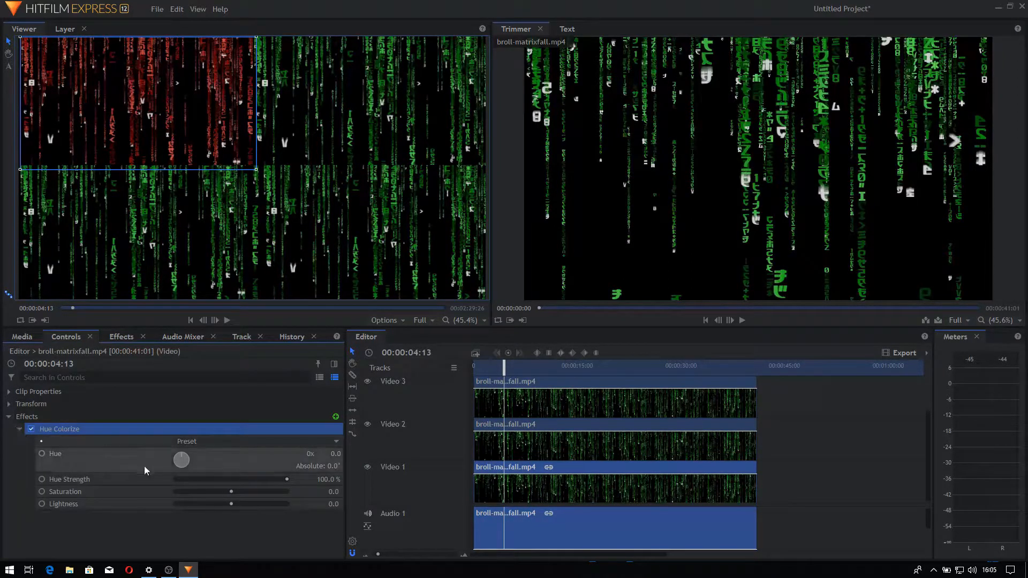
pyautogui.moveTo(228, 479); pyautogui.dragTo(189, 483)
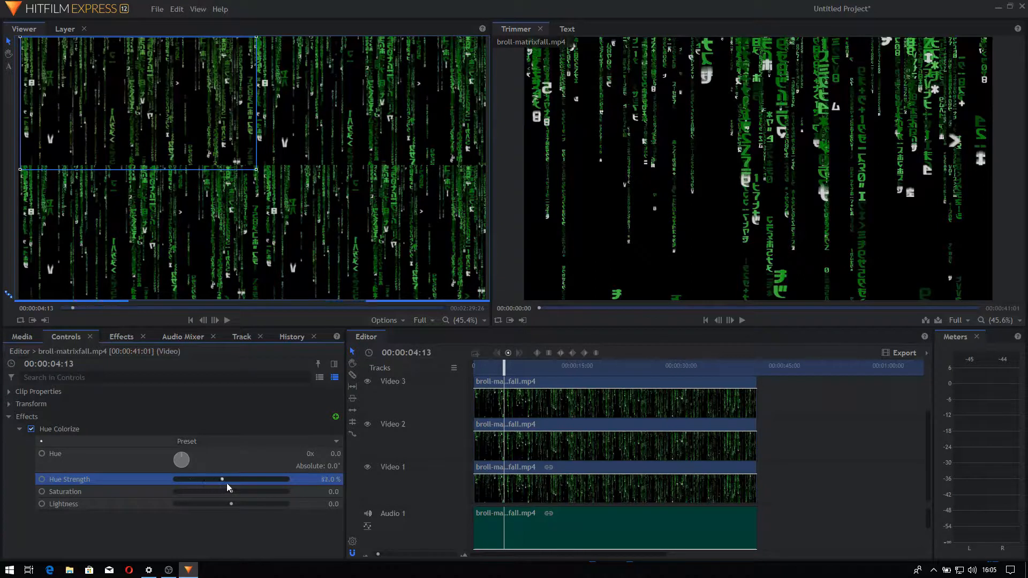
pyautogui.moveTo(262, 483); pyautogui.dragTo(272, 483)
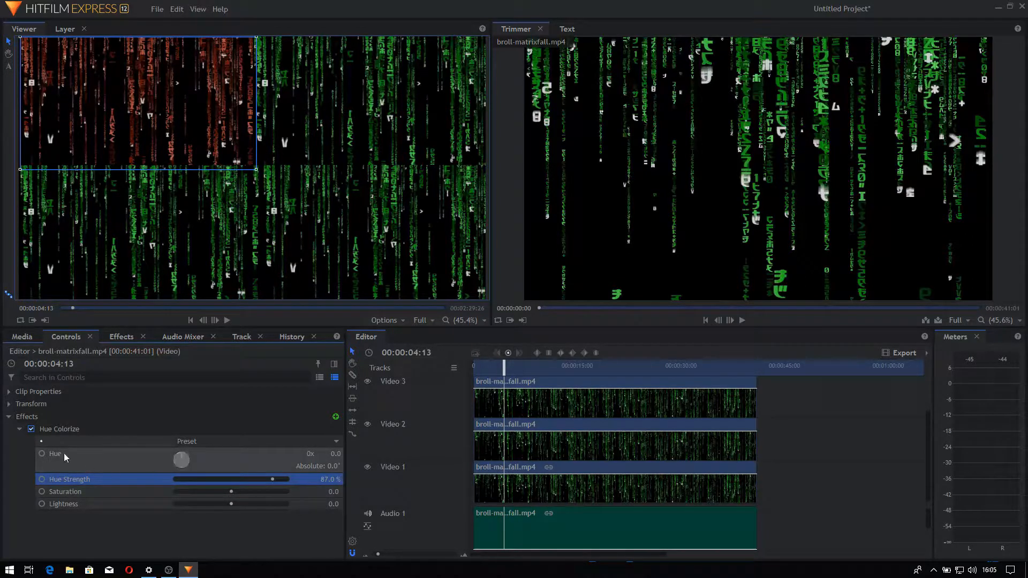
pyautogui.click(42, 454)
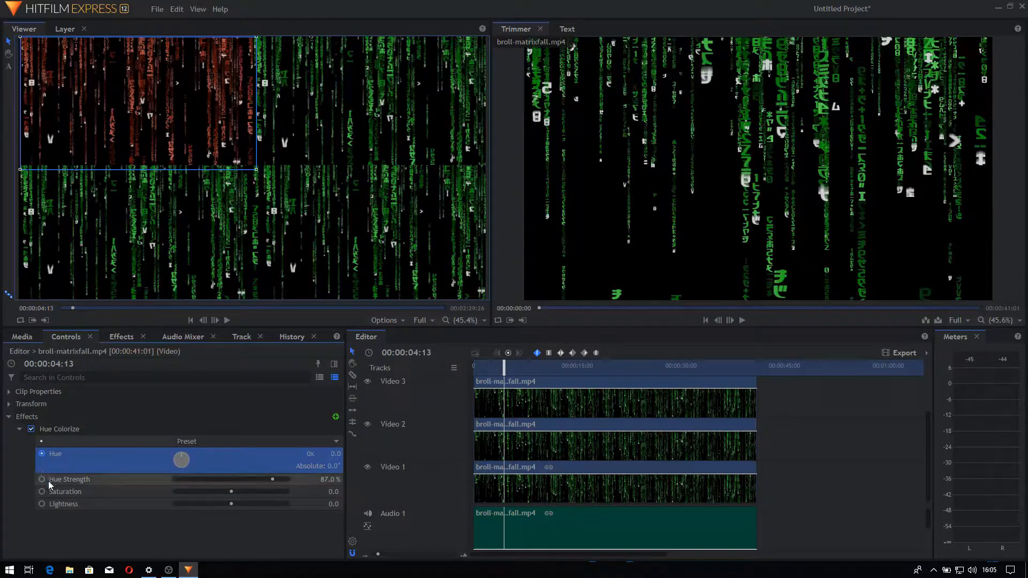
# - Apply the Hue Colorize effect to the Video 2 clip
pyautogui.click(564, 439)
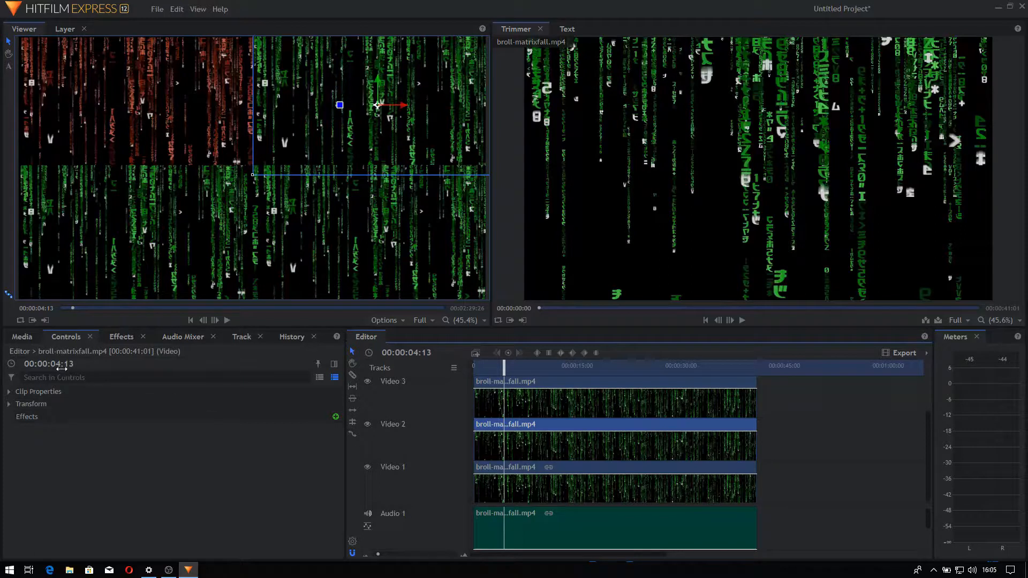
pyautogui.click(123, 341)
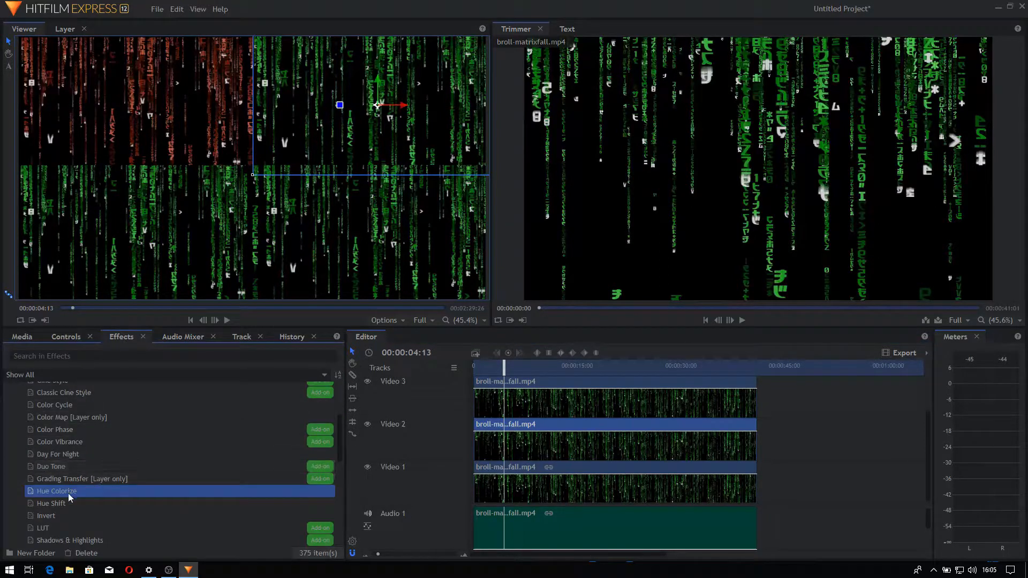
pyautogui.moveTo(68, 493); pyautogui.dragTo(549, 448)
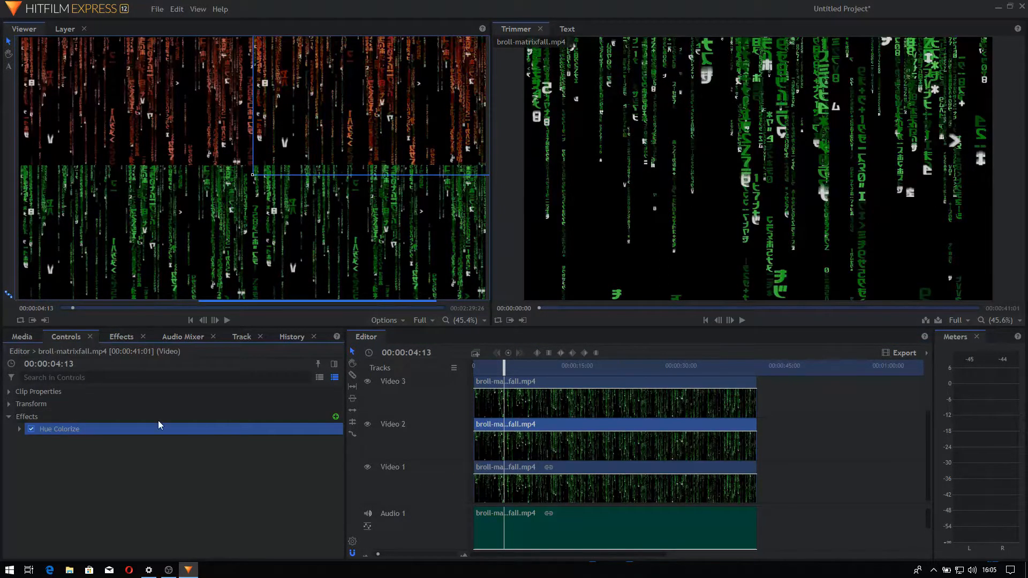
# - Try a Hue Colorize strength of 62% on the Video 2 clip and remove the effect
pyautogui.click(20, 429)
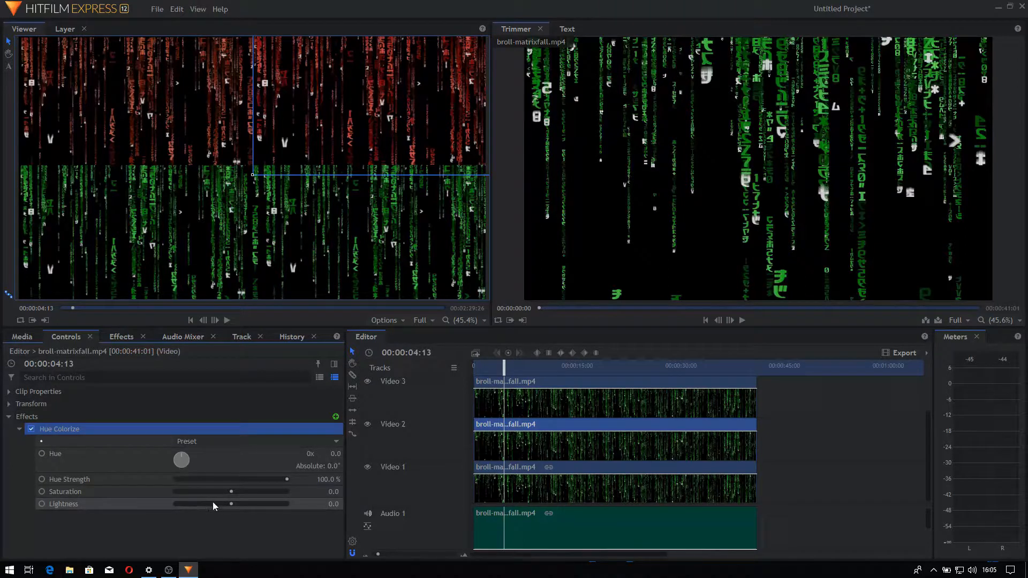
pyautogui.moveTo(213, 504)
pyautogui.mouseDown()
pyautogui.moveTo(263, 502)
pyautogui.moveTo(232, 504)
pyautogui.mouseUp()
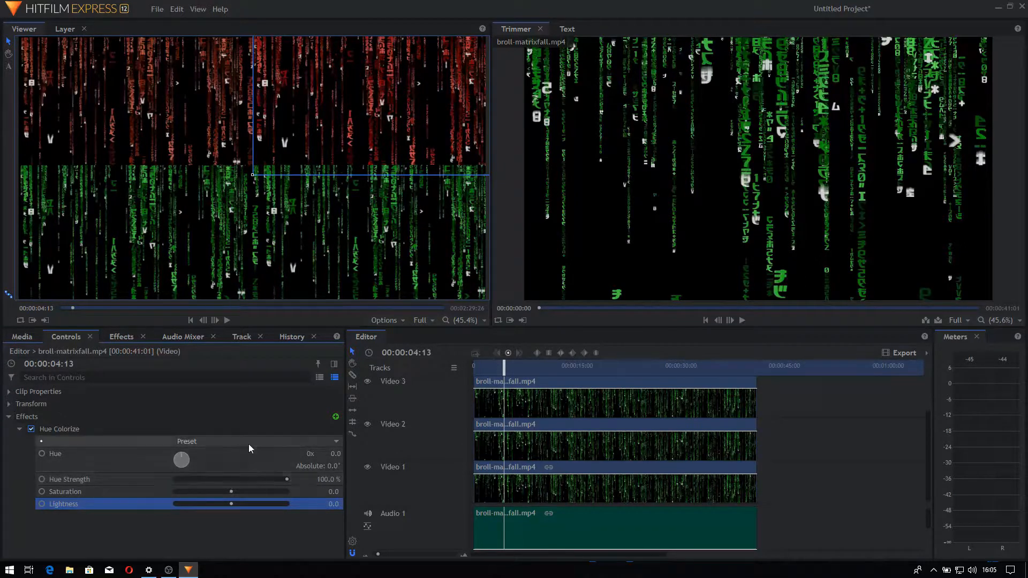
pyautogui.moveTo(208, 481); pyautogui.dragTo(254, 482)
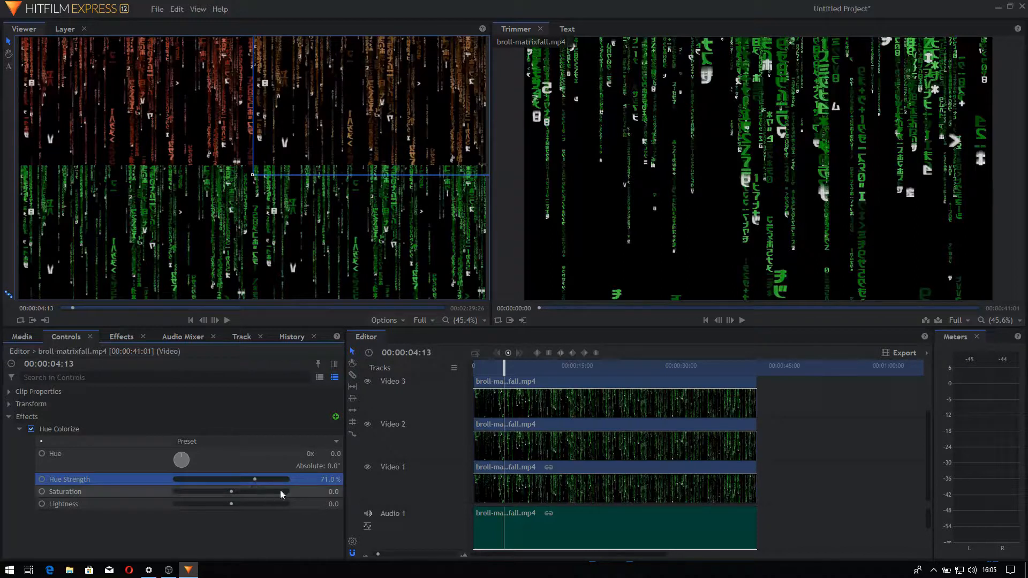
pyautogui.moveTo(322, 479); pyautogui.dragTo(300, 479)
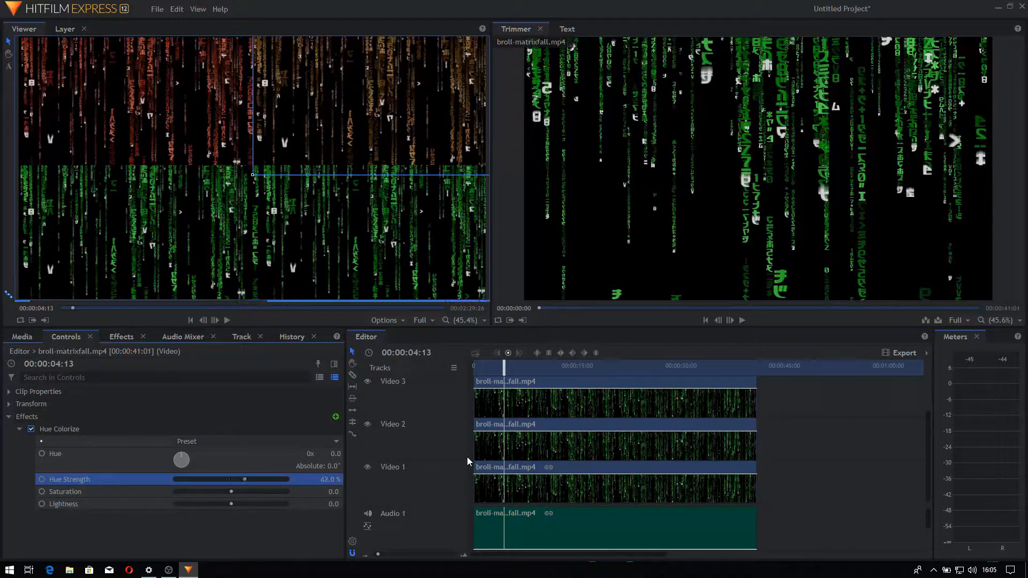
pyautogui.press('Delete')
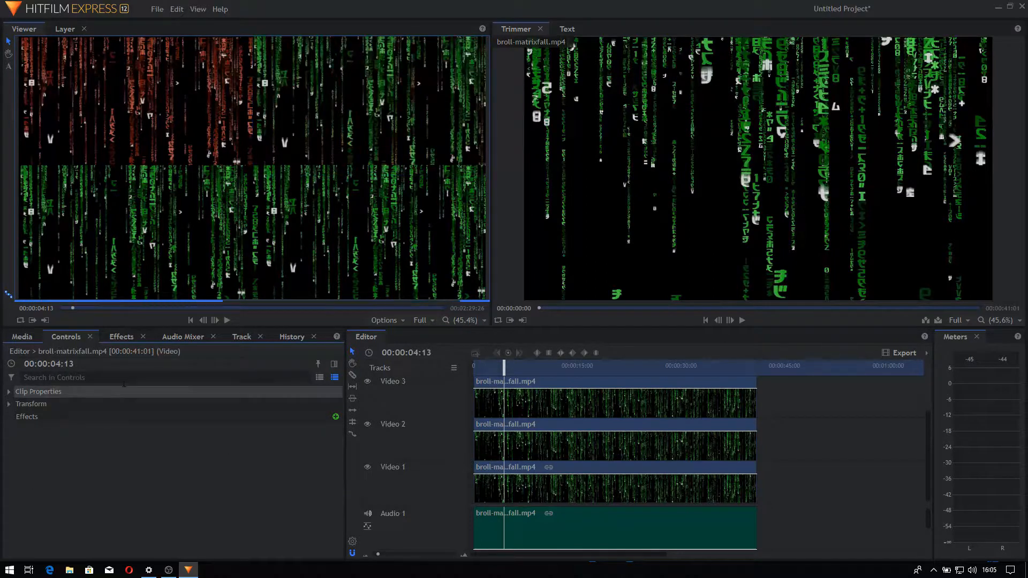
# - Try the Hue Shift effect on the Video 2 clip with saturation -68 and lightness 32, and undo it
pyautogui.click(121, 336)
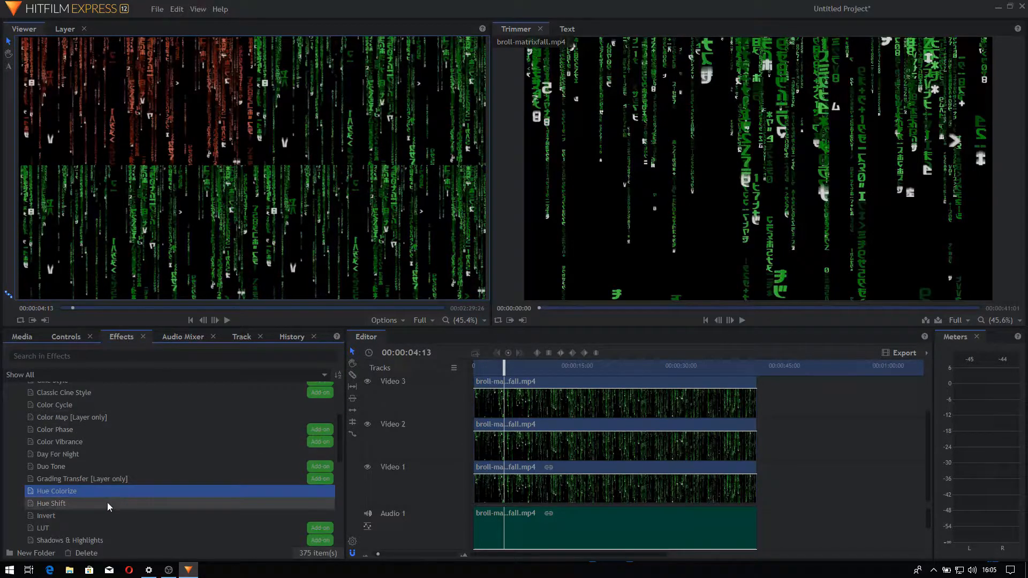
pyautogui.click(58, 503)
pyautogui.moveTo(55, 503); pyautogui.dragTo(528, 442)
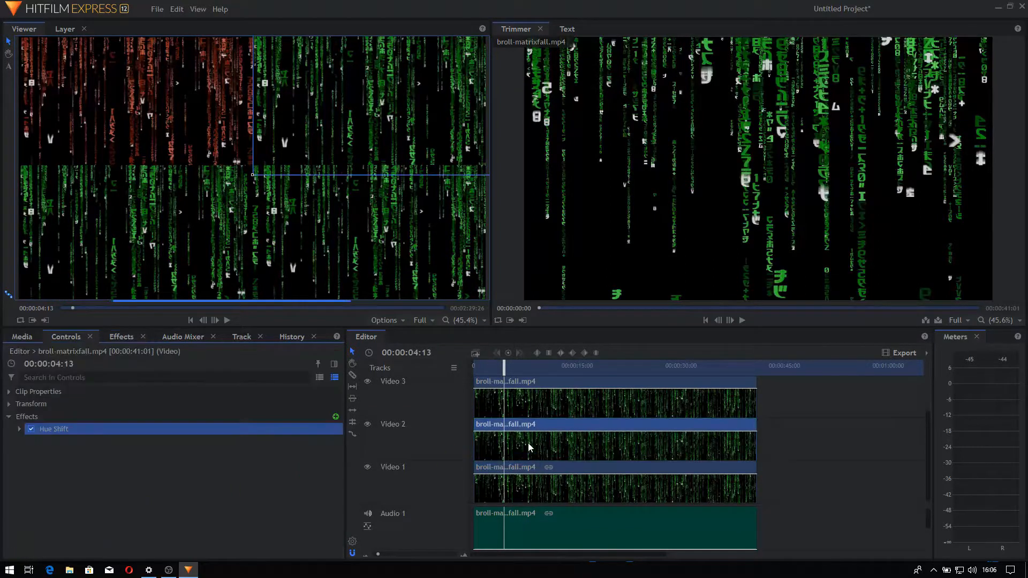
pyautogui.click(19, 429)
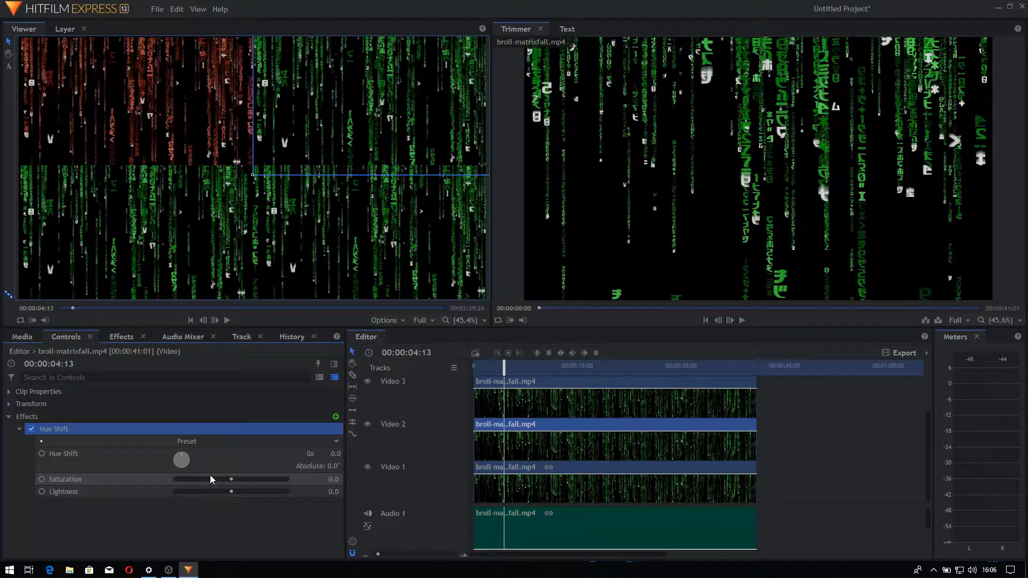
pyautogui.moveTo(213, 478); pyautogui.dragTo(250, 495)
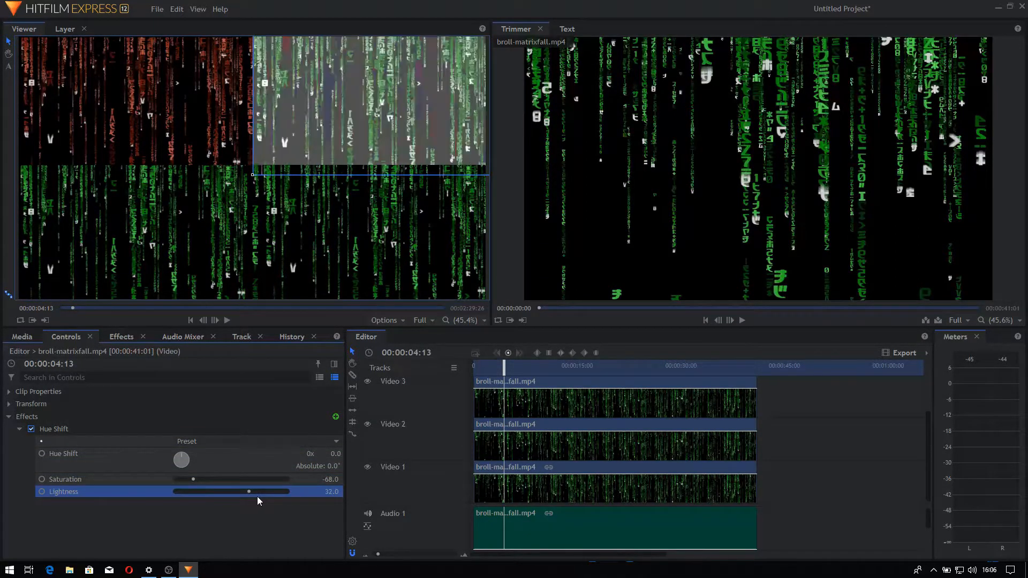
pyautogui.hotkey('ctrl', 'z')
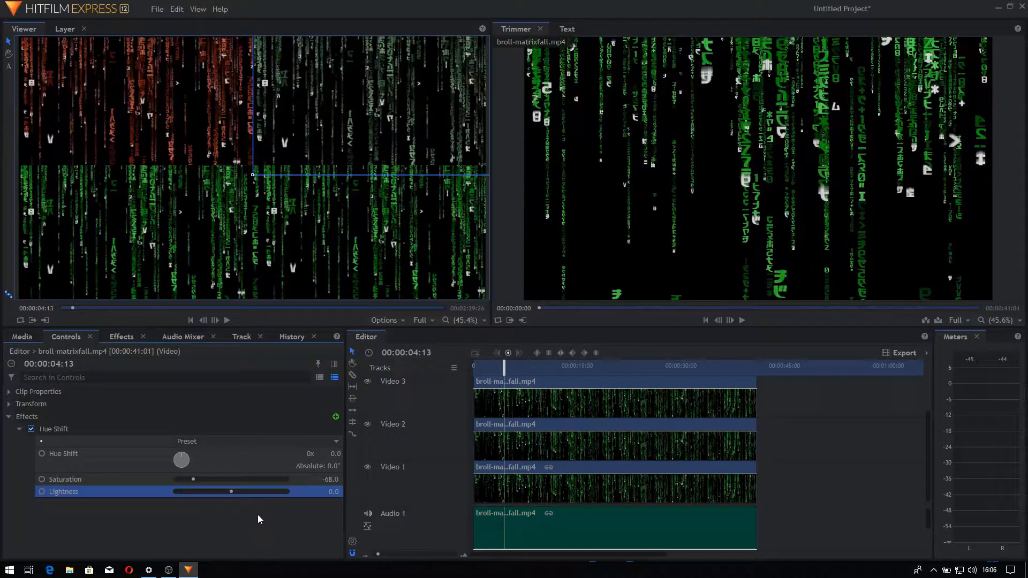
pyautogui.hotkey('ctrl', 'z')
pyautogui.hotkey('ctrl', 'z')
pyautogui.hotkey('ctrl', 'z')
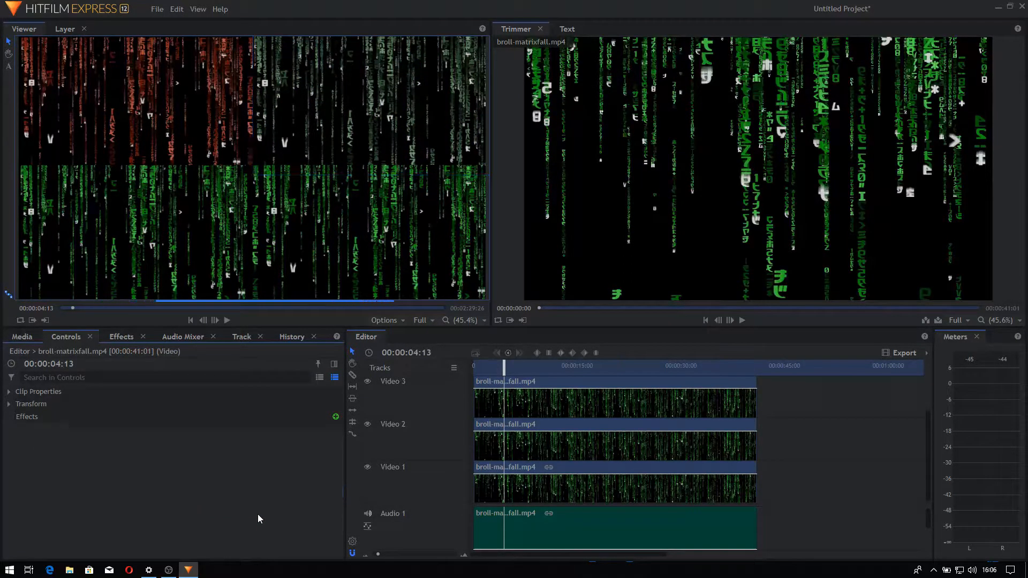
# - Apply the Hue, Saturation & Lightness effect from the Color Correction group to the Video 2 clip
pyautogui.click(128, 336)
pyautogui.scroll(-3, 146, 515)
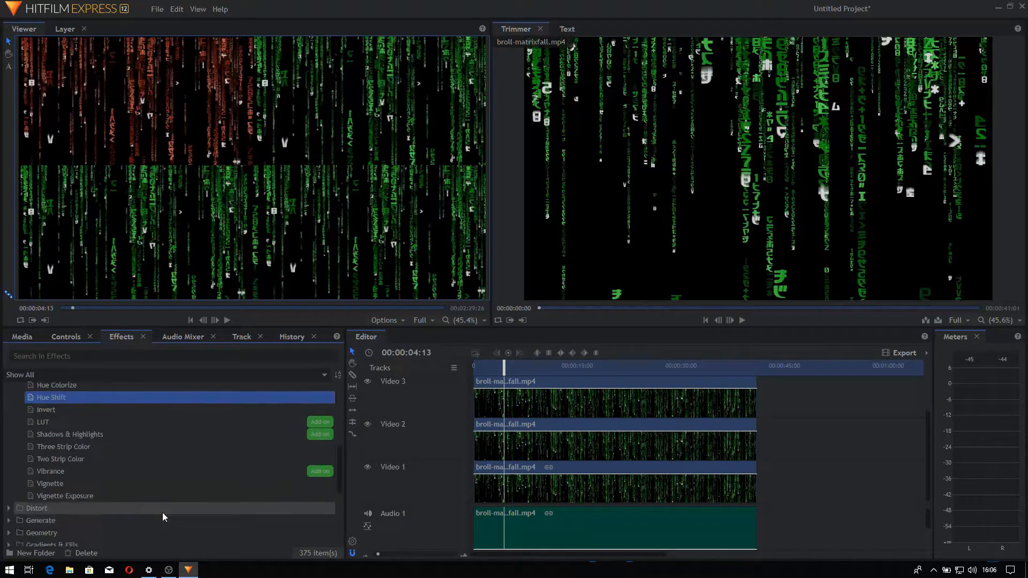
pyautogui.click(143, 483)
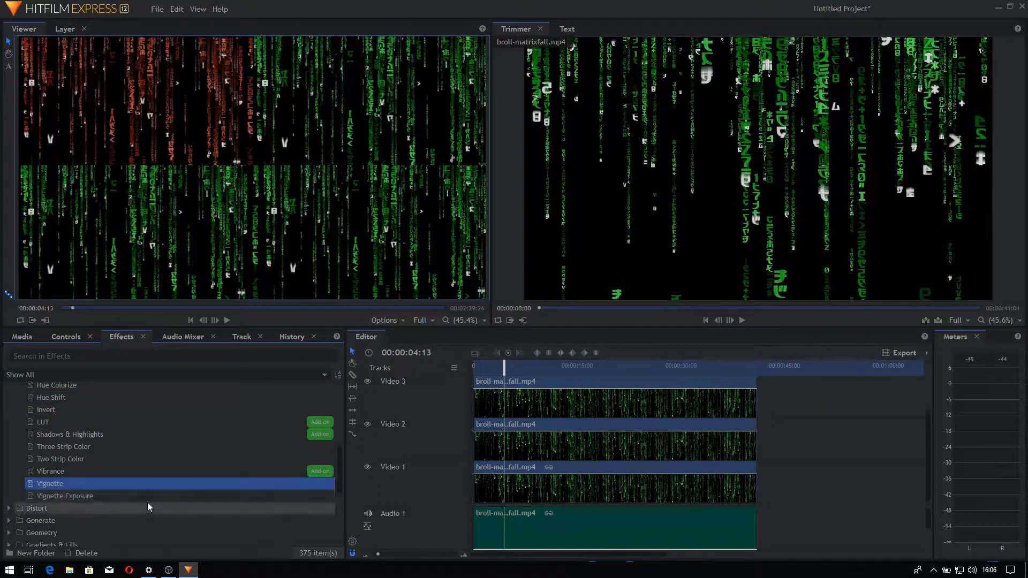
pyautogui.scroll(2, 146, 502)
pyautogui.scroll(4, 147, 502)
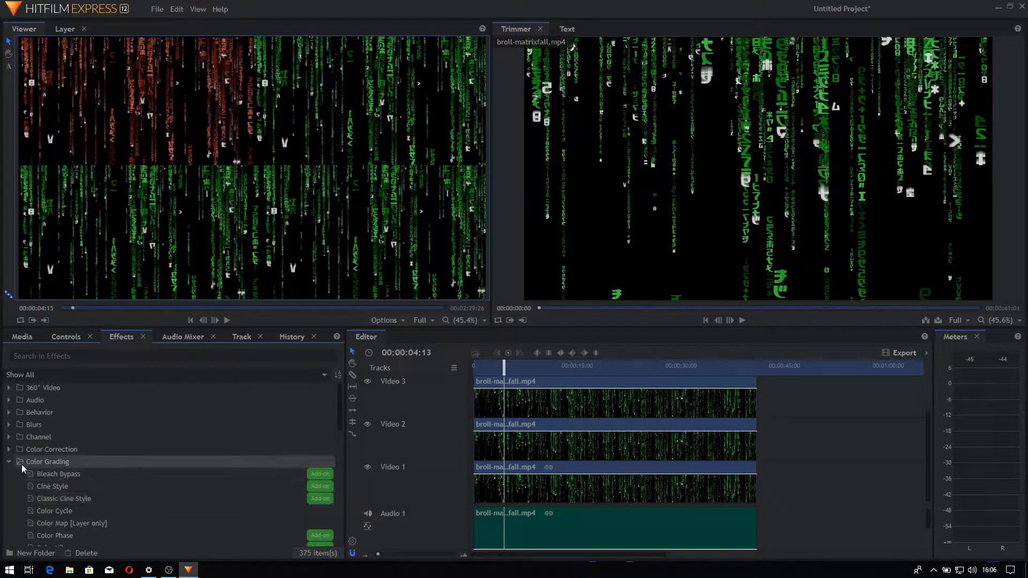
pyautogui.click(9, 461)
pyautogui.click(8, 450)
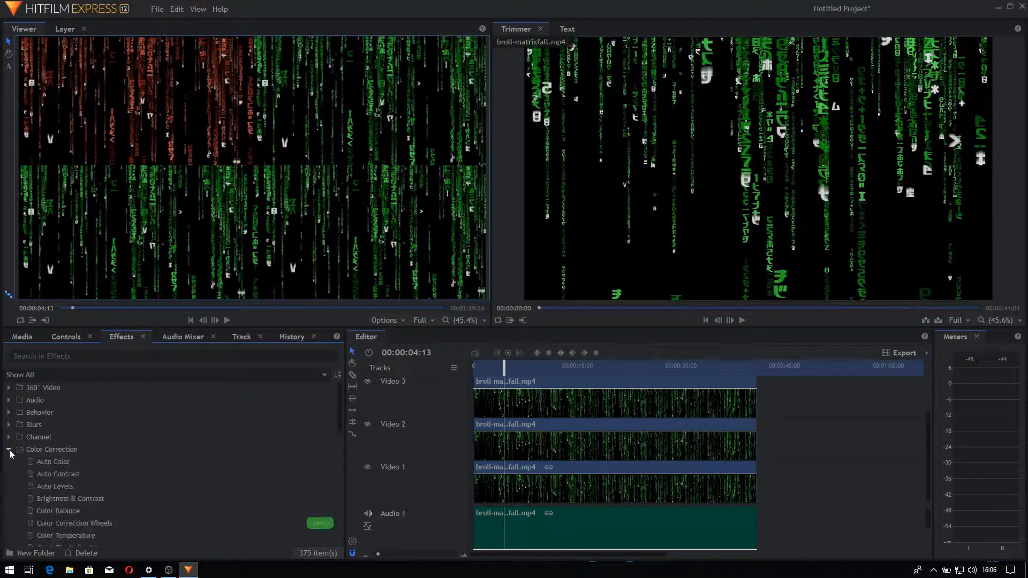
pyautogui.click(111, 461)
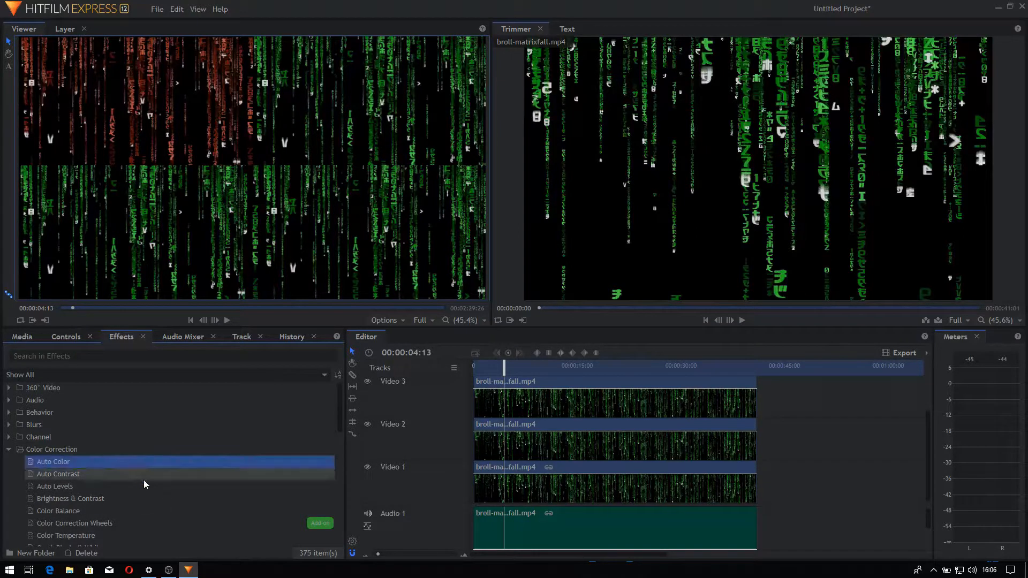
pyautogui.scroll(-2, 144, 481)
pyautogui.scroll(-2, 163, 500)
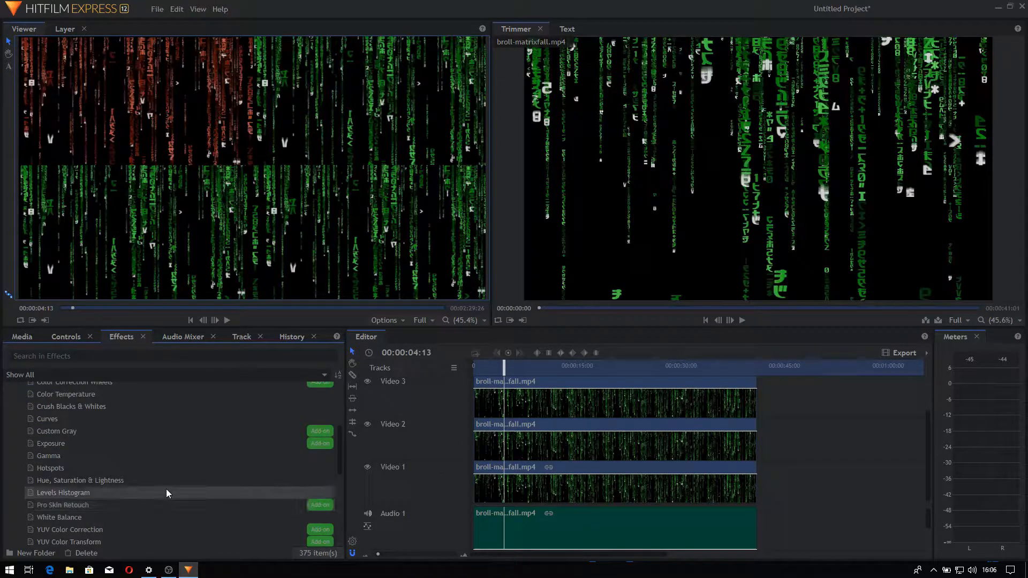
pyautogui.click(115, 454)
pyautogui.click(142, 469)
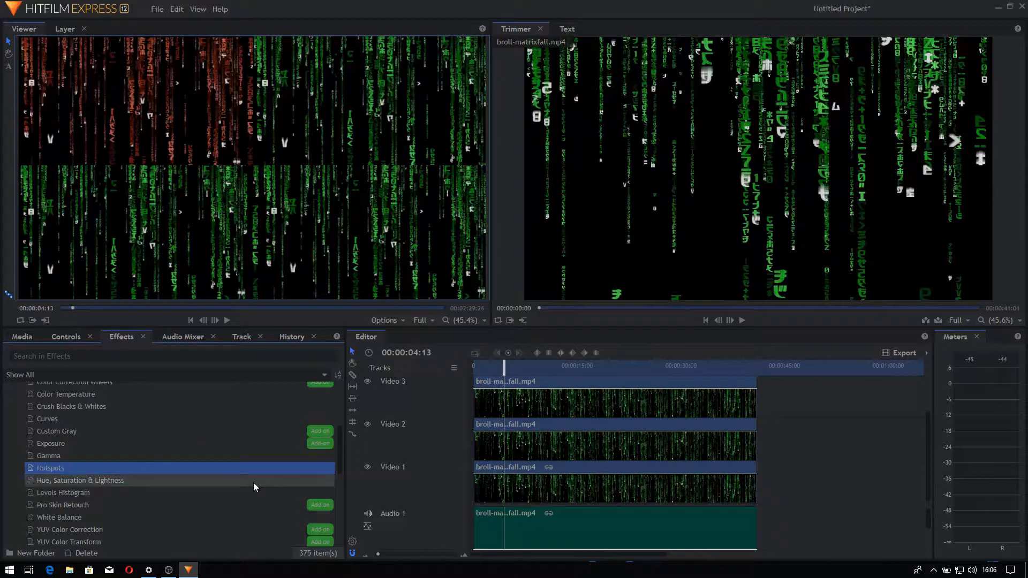
pyautogui.click(192, 481)
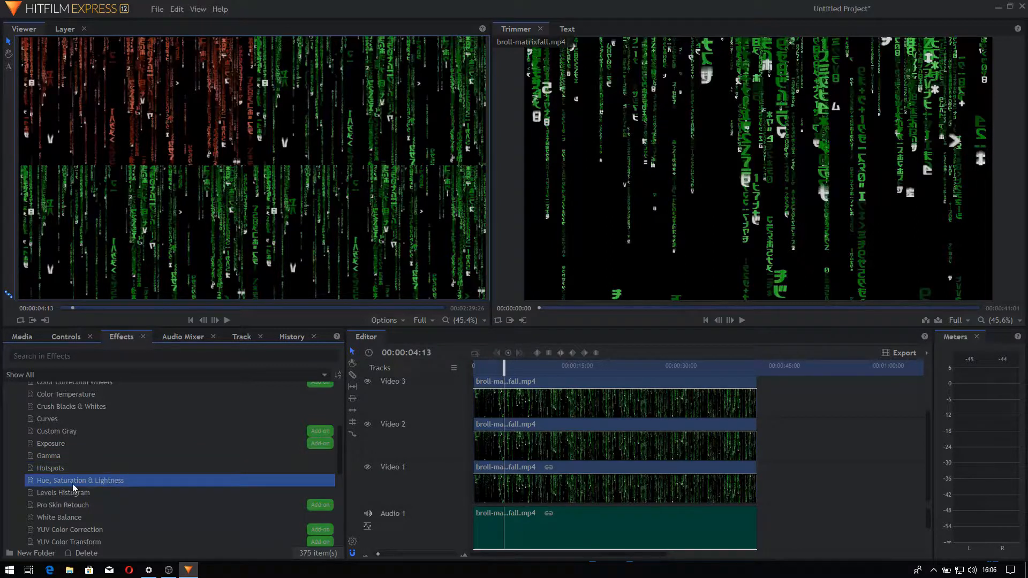
pyautogui.moveTo(72, 484); pyautogui.dragTo(523, 451)
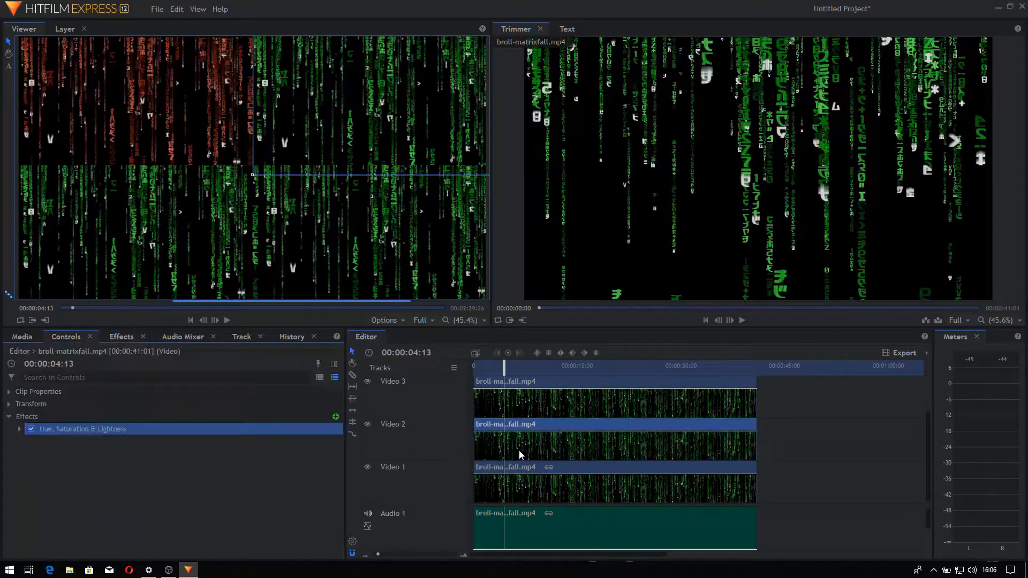
# - Set the effect's Red values to hue shift -72°, saturation -42 and lightness -44
pyautogui.click(19, 428)
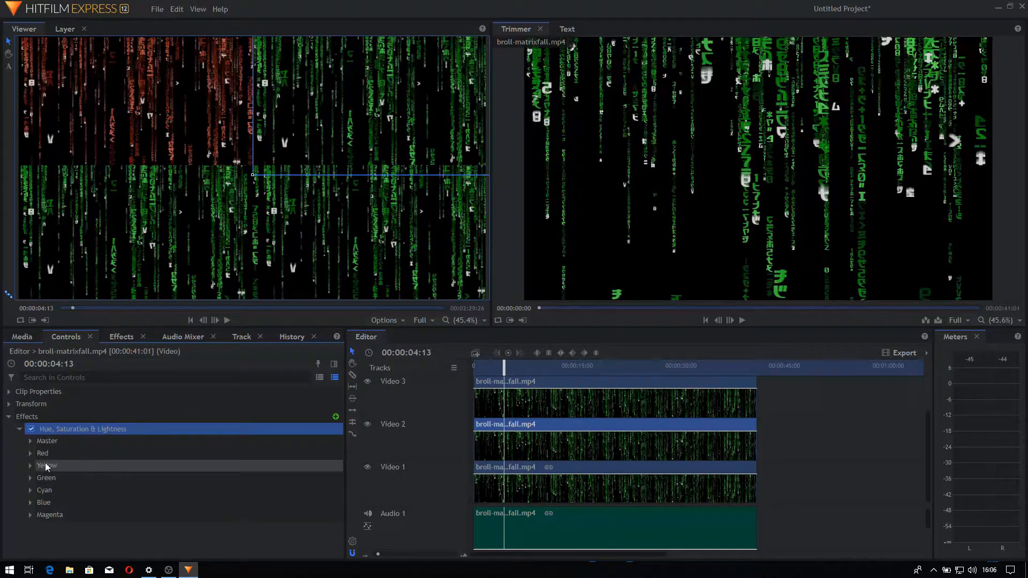
pyautogui.click(30, 452)
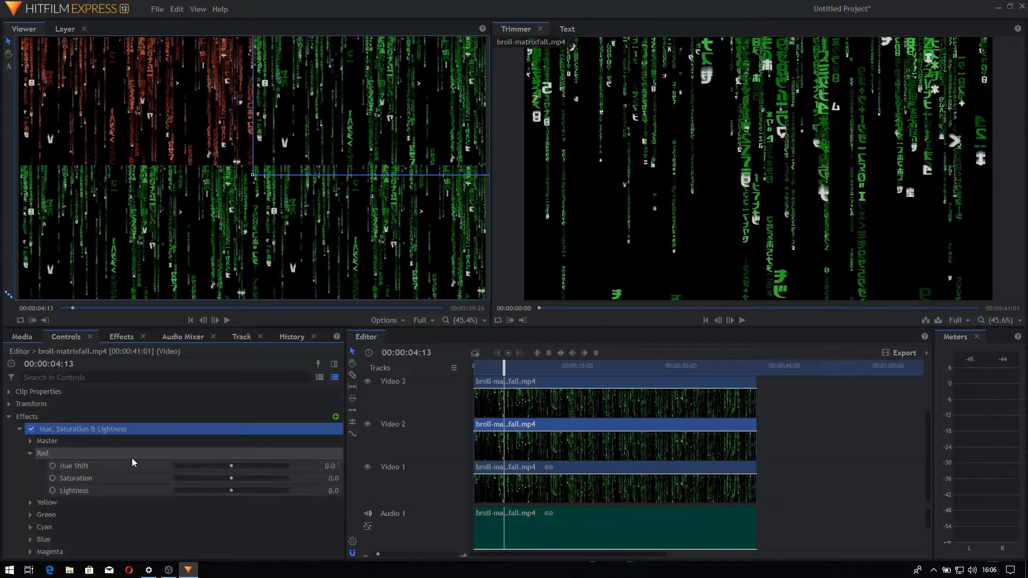
pyautogui.click(208, 466)
pyautogui.click(207, 478)
pyautogui.click(205, 490)
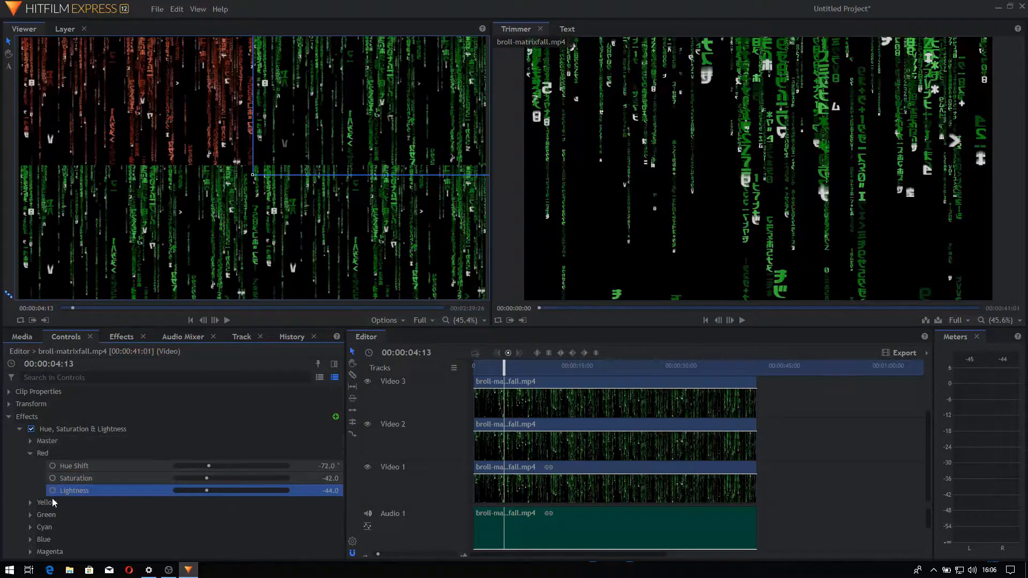
# - Set the effect's Yellow values to hue shift -64.8°, saturation -42 and lightness -44
pyautogui.click(29, 502)
pyautogui.scroll(-1, 107, 504)
pyautogui.click(204, 478)
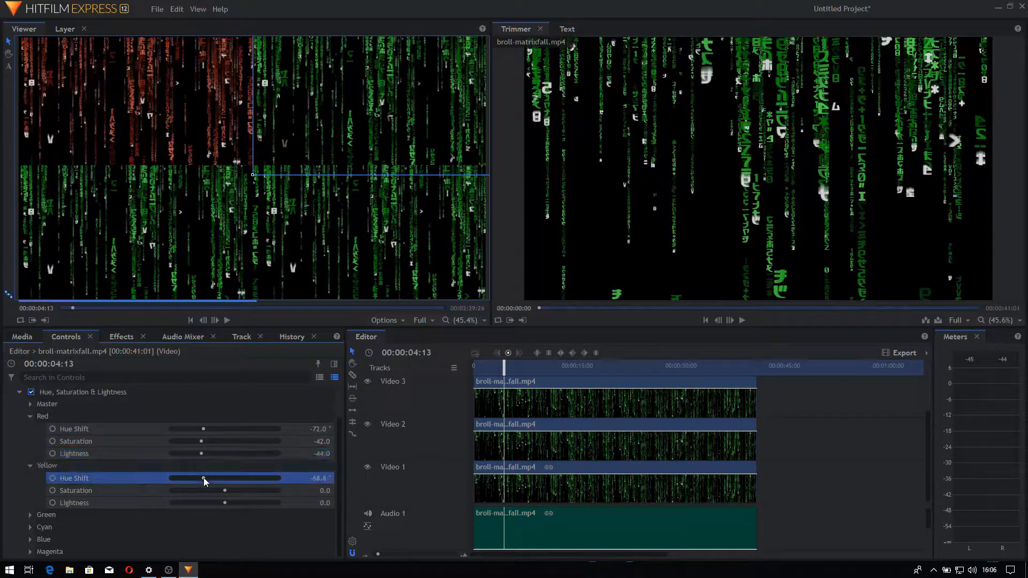
pyautogui.click(201, 490)
pyautogui.click(201, 503)
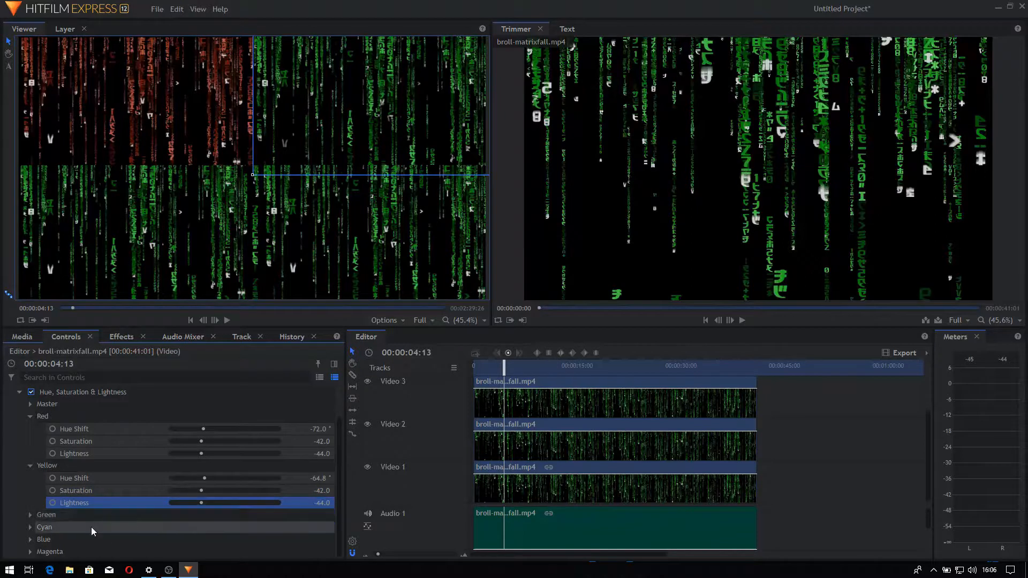
# - Set the effect's Green values to hue shift -122.4°, saturation -60 and lightness -70
pyautogui.click(30, 515)
pyautogui.scroll(-1, 155, 508)
pyautogui.click(197, 490)
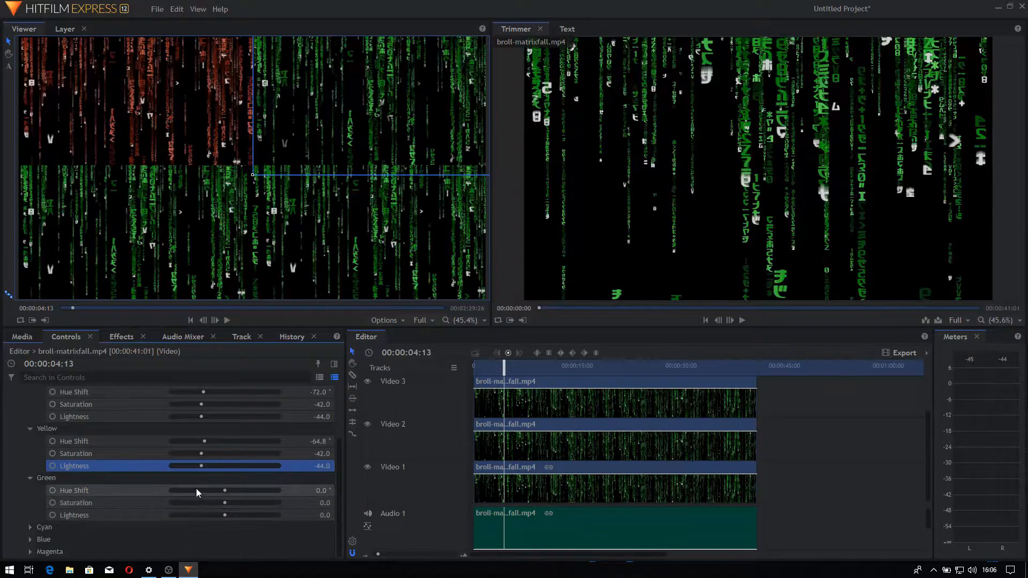
pyautogui.click(188, 490)
pyautogui.click(192, 503)
pyautogui.click(187, 514)
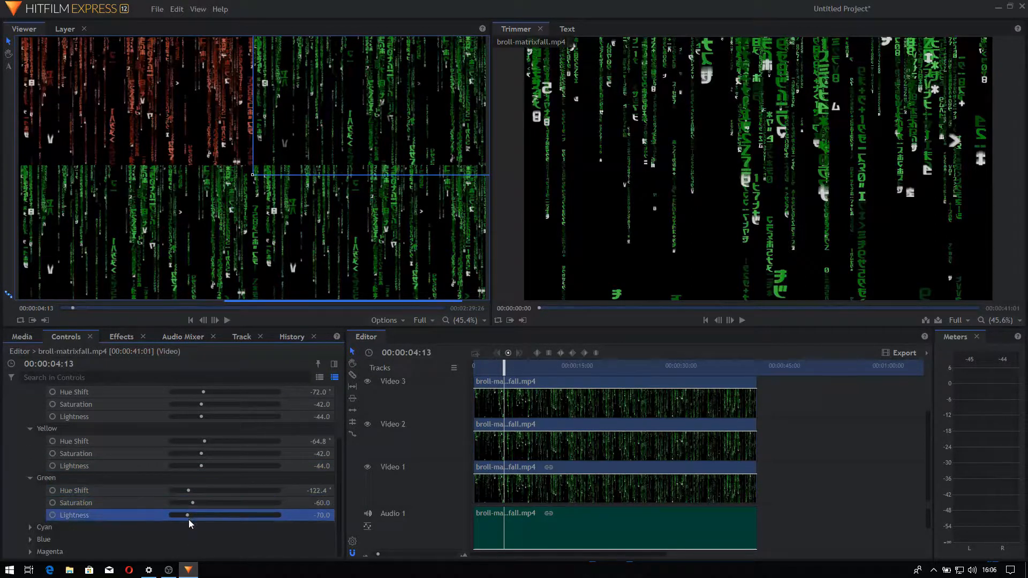
# - Try brighter Green lightness values on the Video 2 clip, such as 22
pyautogui.click(225, 515)
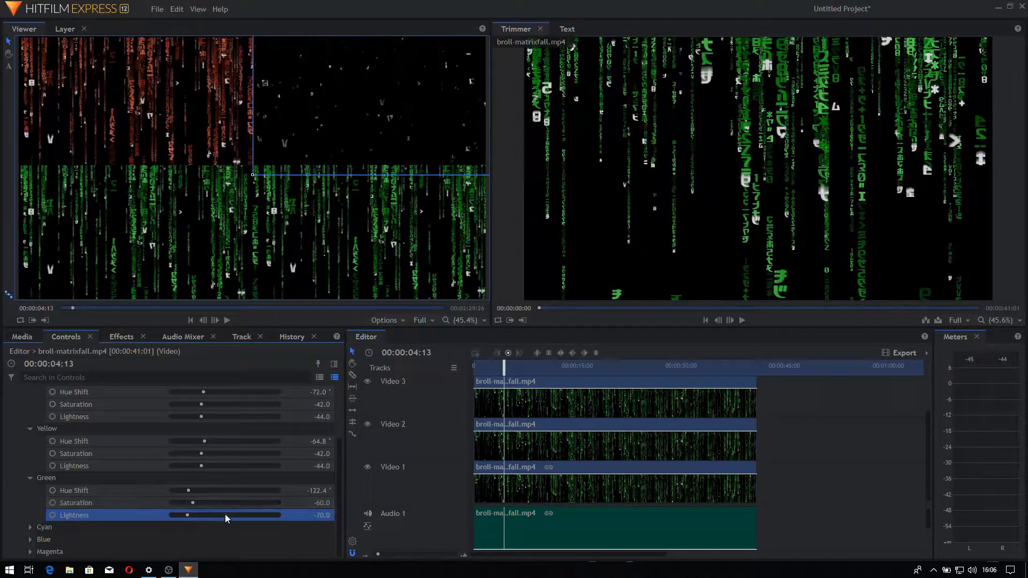
pyautogui.moveTo(227, 514); pyautogui.dragTo(259, 515)
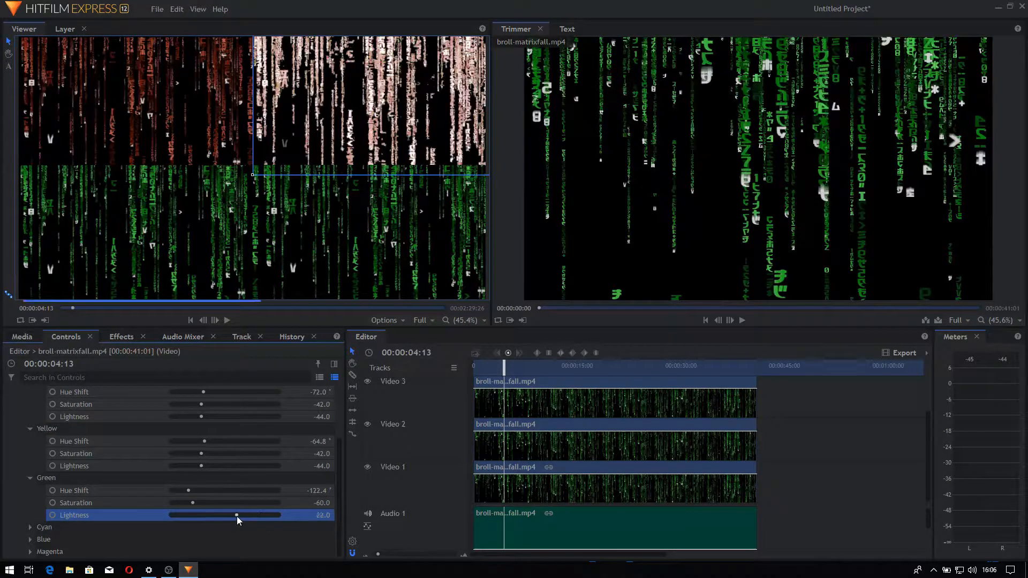
pyautogui.click(236, 516)
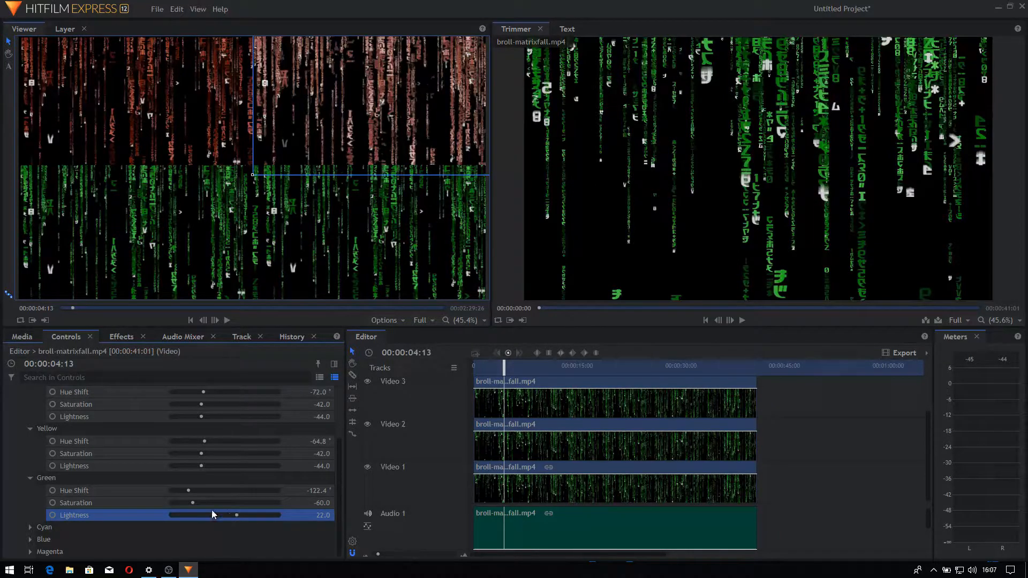
pyautogui.moveTo(212, 514); pyautogui.dragTo(262, 517)
# - Undo all Red, Yellow and Green adjustments of the Hue, Saturation & Lightness effect
pyautogui.hotkey('ctrl', 'z')
pyautogui.hotkey('ctrl', 'z')
pyautogui.hotkey('ctrl', 'z')
pyautogui.hotkey('ctrl', 'z')
pyautogui.hotkey('ctrl', 'z')
pyautogui.hotkey('ctrl', 'z')
pyautogui.hotkey('ctrl', 'z')
pyautogui.hotkey('ctrl', 'z')
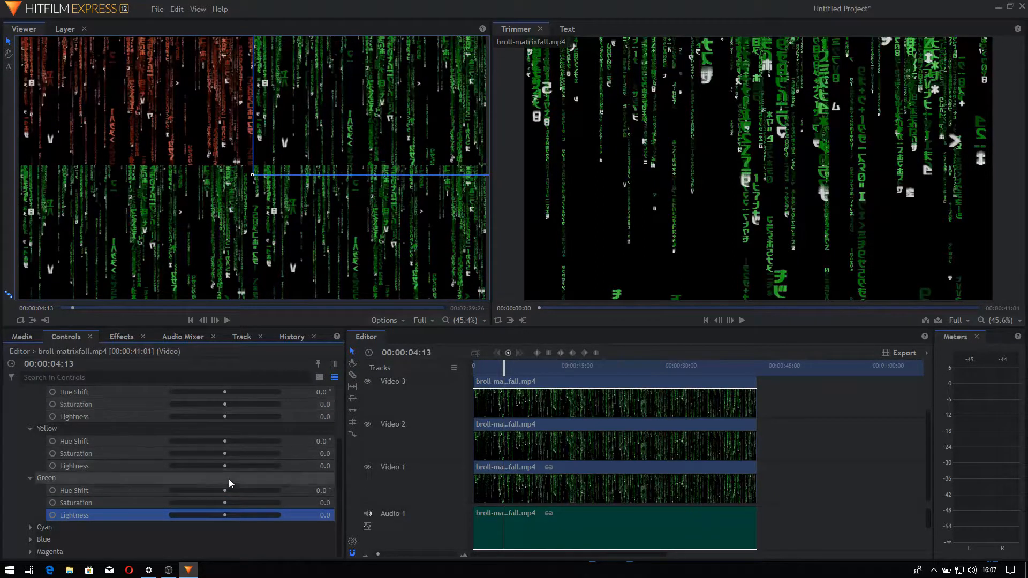
# - Try Blue values of hue shift 97.1°, saturation 54 and lightness 50 on the Video 2 clip
pyautogui.scroll(1, 224, 481)
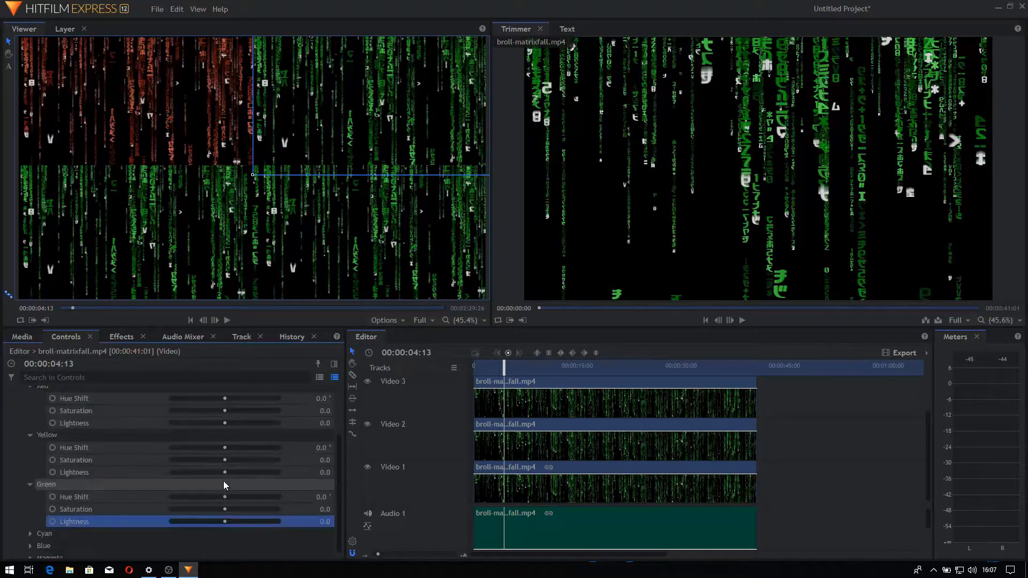
pyautogui.click(30, 545)
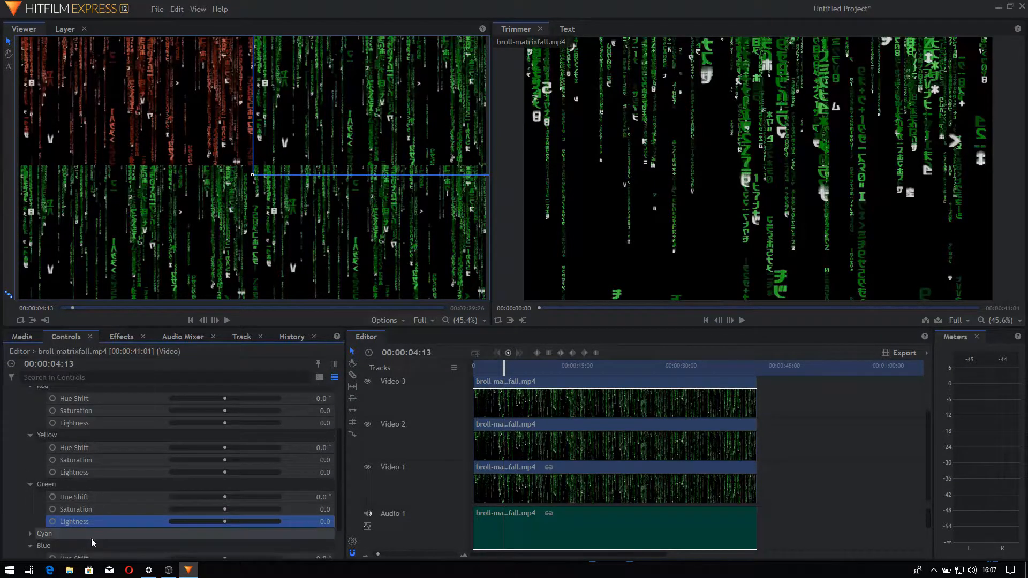
pyautogui.scroll(-3, 153, 529)
pyautogui.moveTo(226, 518); pyautogui.dragTo(255, 519)
pyautogui.click(256, 527)
pyautogui.click(252, 538)
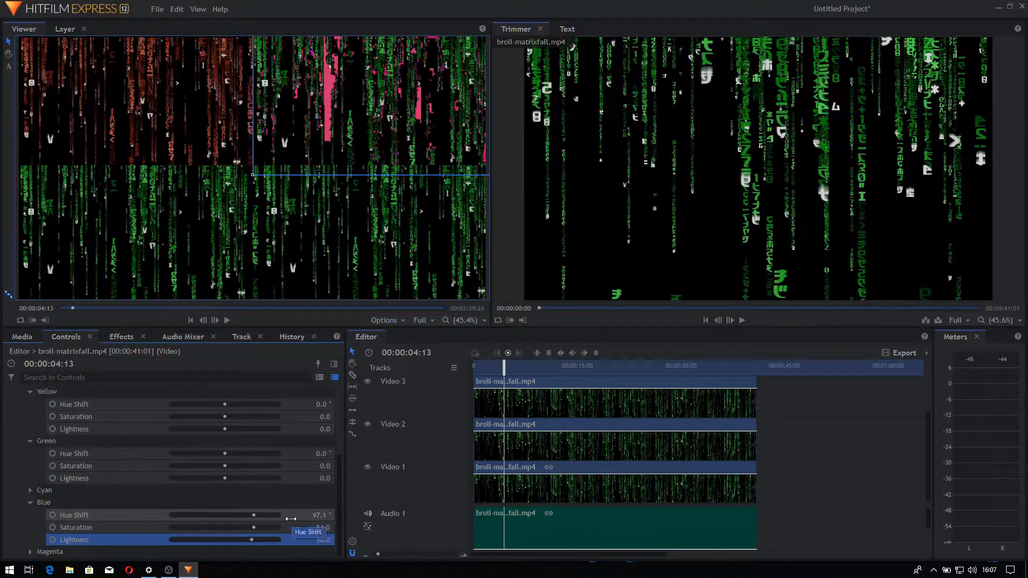
# - Undo the Blue hue shift, saturation and lightness changes
pyautogui.hotkey('ctrl', 'z')
pyautogui.hotkey('ctrl', 'z')
pyautogui.hotkey('ctrl', 'z')
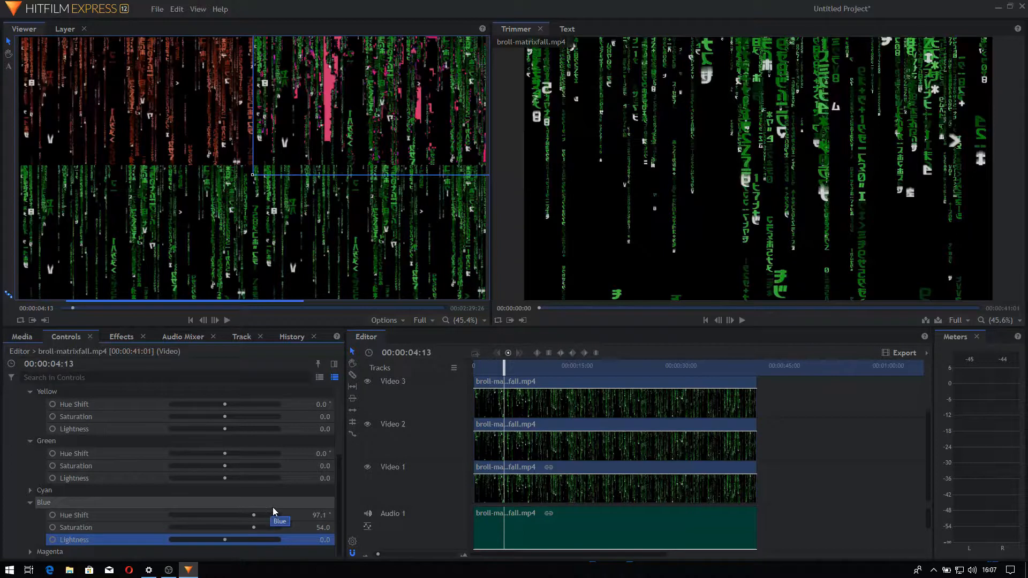
# - Undo adding Hue, Saturation & Lightness to the Video 2 clip, apply Curves to it instead, and expand the effect's settings
pyautogui.hotkey('ctrl', 'z')
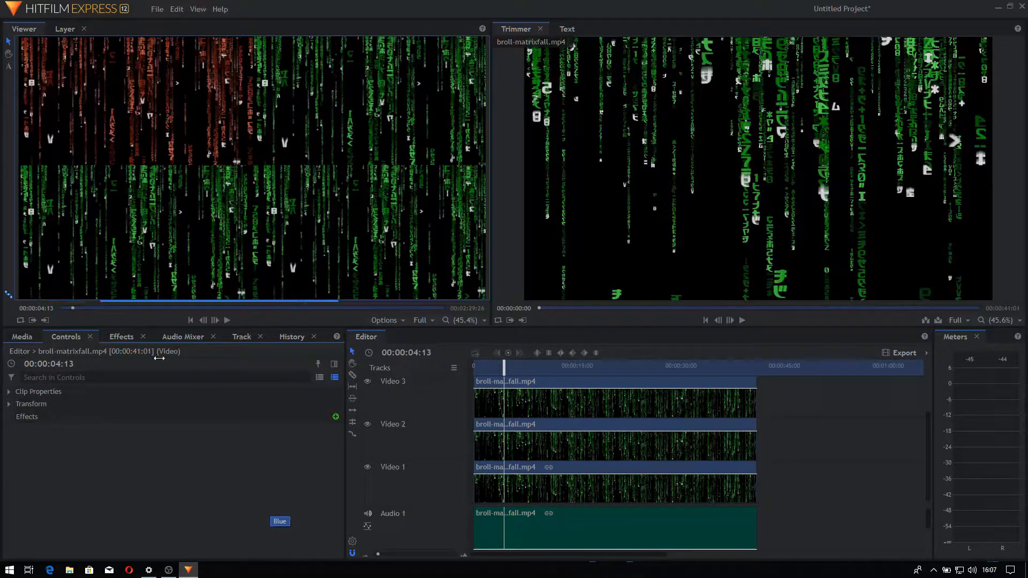
pyautogui.click(121, 336)
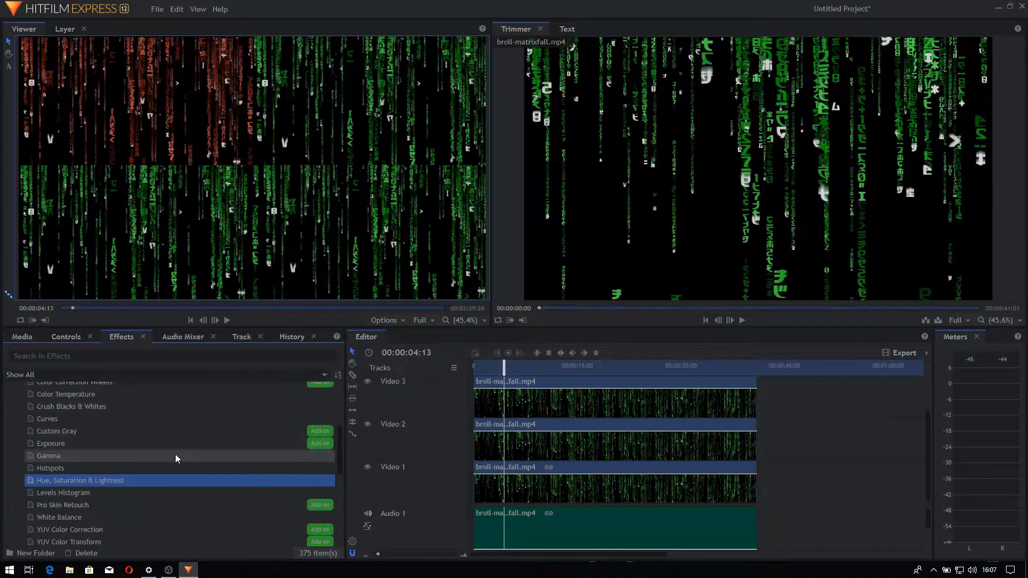
pyautogui.click(68, 466)
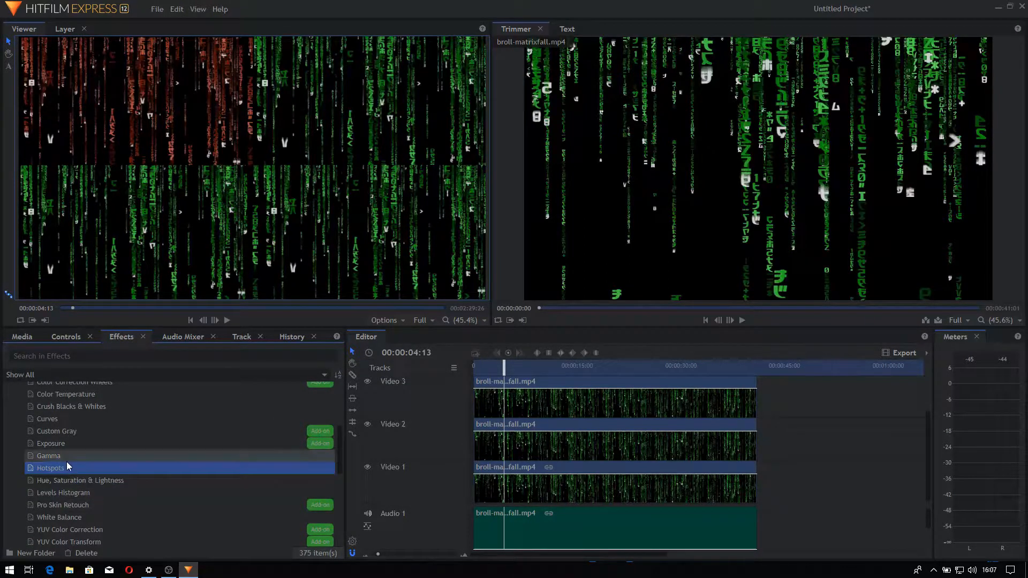
pyautogui.click(70, 456)
pyautogui.click(74, 420)
pyautogui.moveTo(73, 421); pyautogui.dragTo(558, 434)
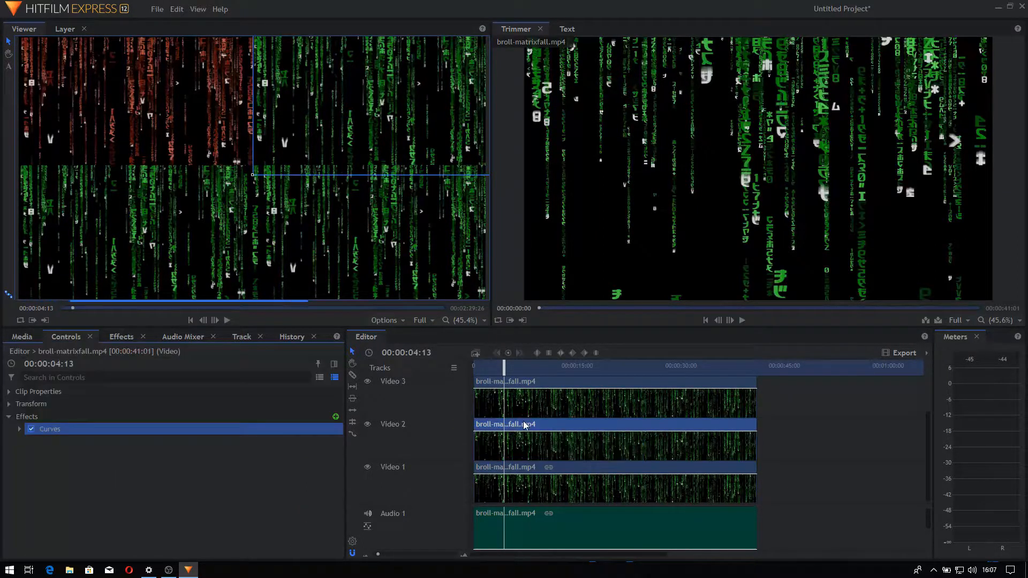
pyautogui.click(19, 428)
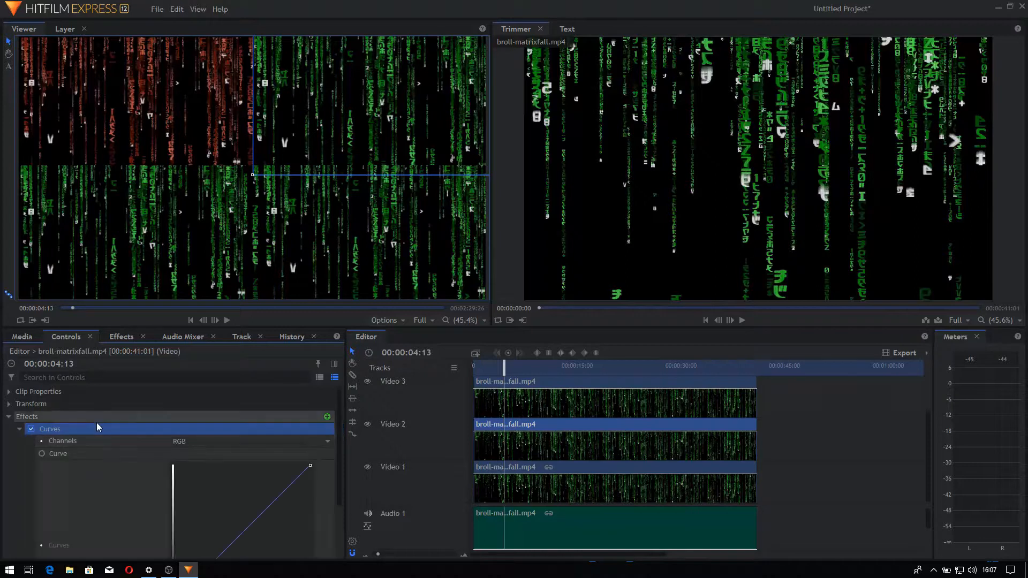
# - Try a brighter RGB curve on the Video 2 clip by adding three raised points
pyautogui.scroll(-3, 22, 509)
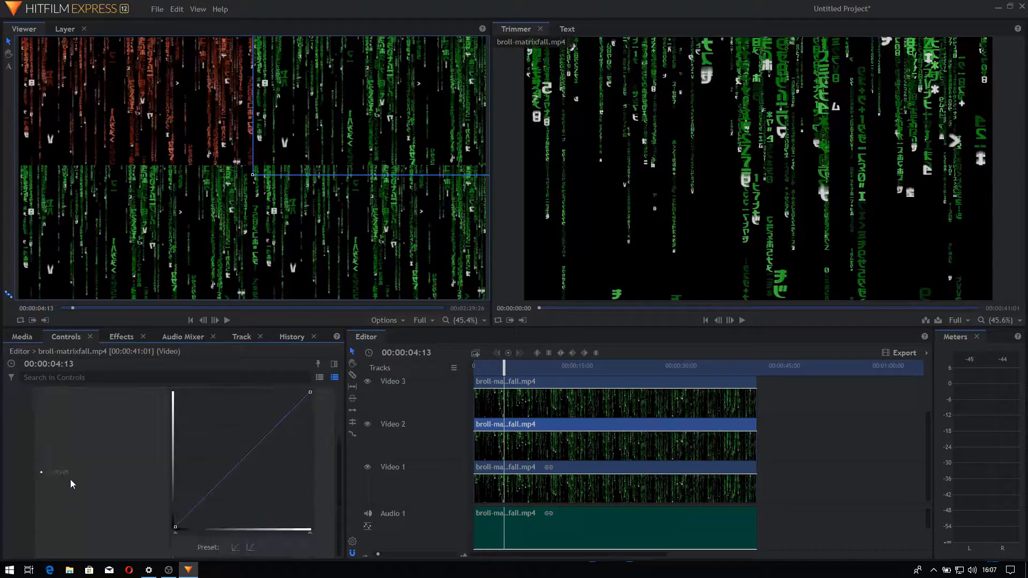
pyautogui.click(191, 426)
pyautogui.click(197, 428)
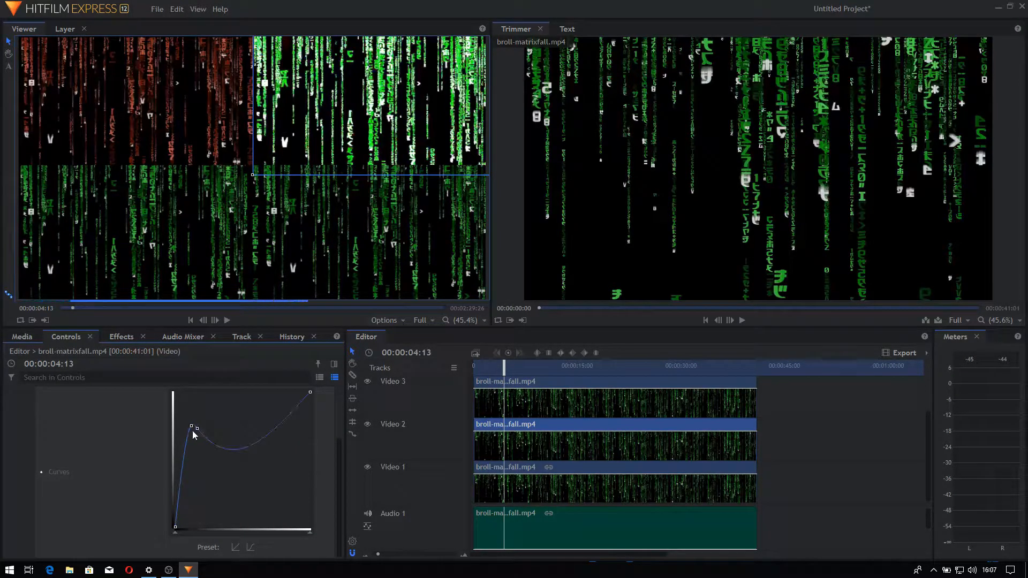
pyautogui.click(239, 427)
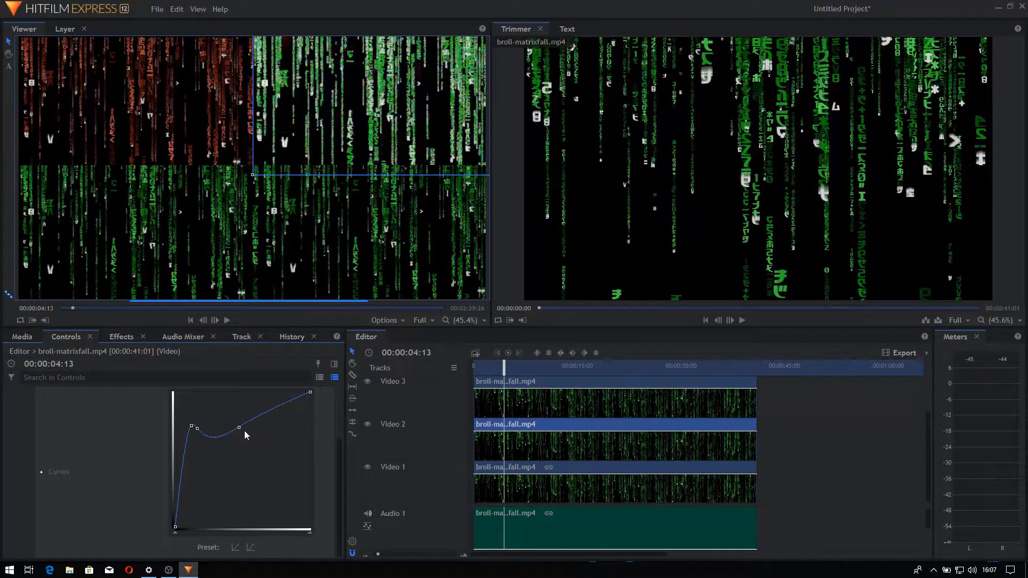
pyautogui.scroll(3, 242, 480)
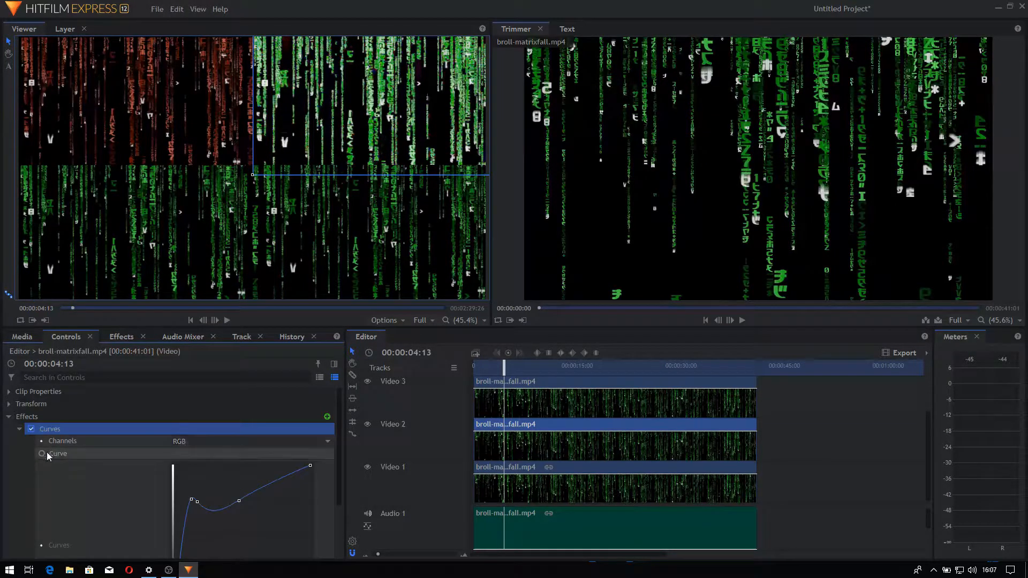
# - Undo the curve keyframing and all points added to the Video 2 clip's RGB curve
pyautogui.click(188, 454)
pyautogui.click(210, 443)
pyautogui.click(212, 444)
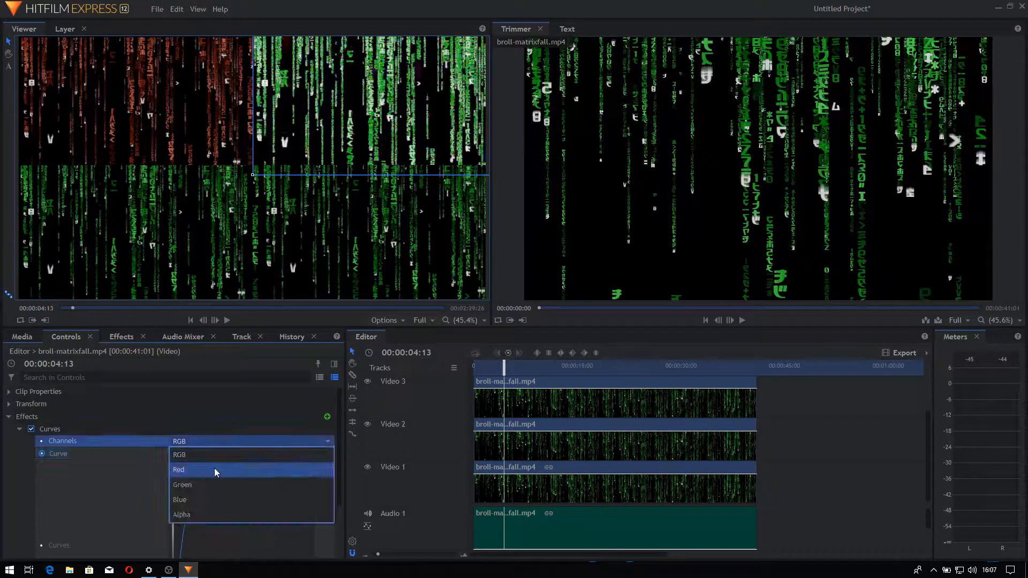
pyautogui.click(109, 488)
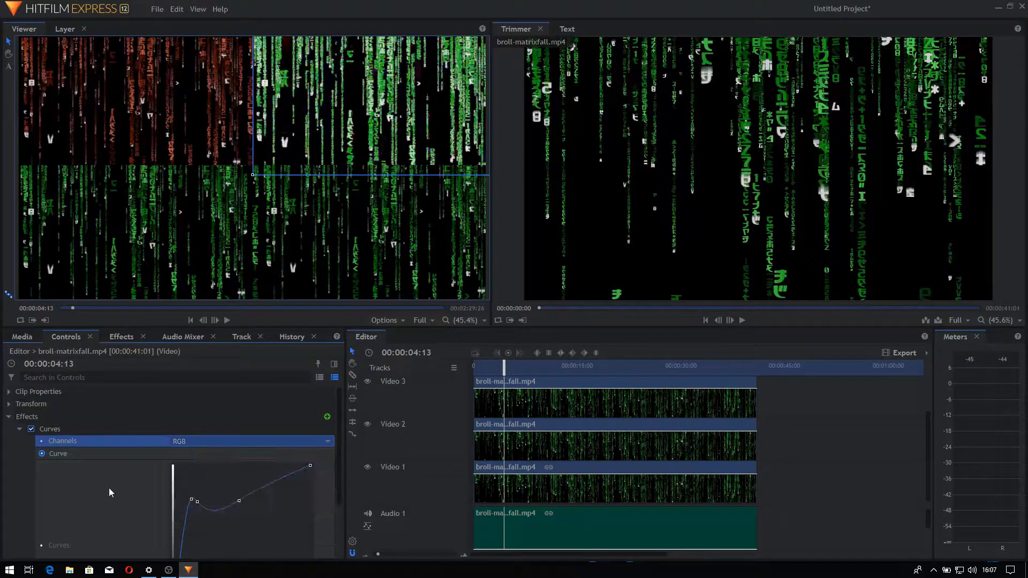
pyautogui.hotkey('ctrl', 'z')
pyautogui.hotkey('ctrl', 'z')
pyautogui.hotkey('ctrl', 'z')
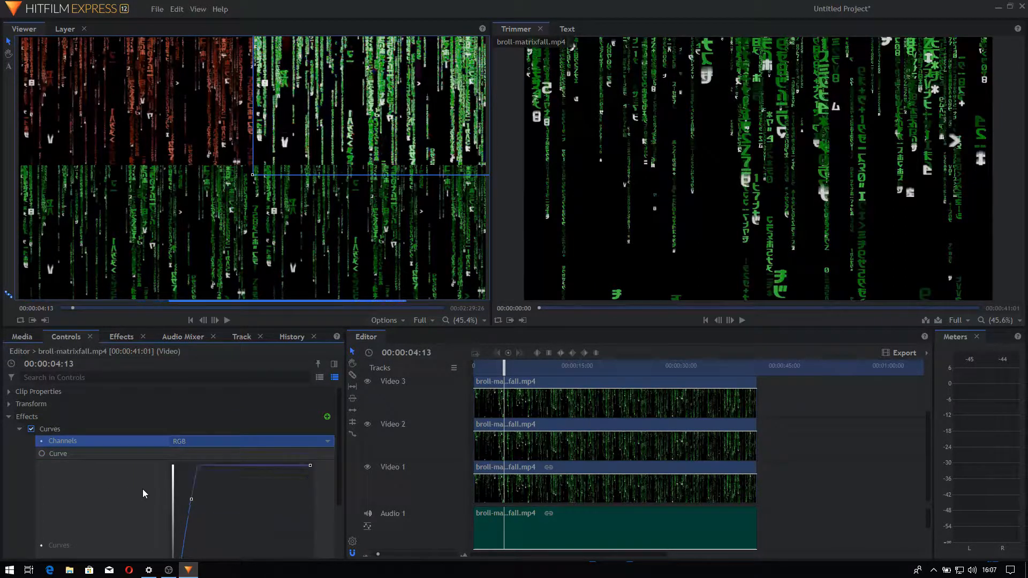
# - Raise the Video 2 clip's Blue channel curve with two points in its lower and middle range
pyautogui.click(225, 445)
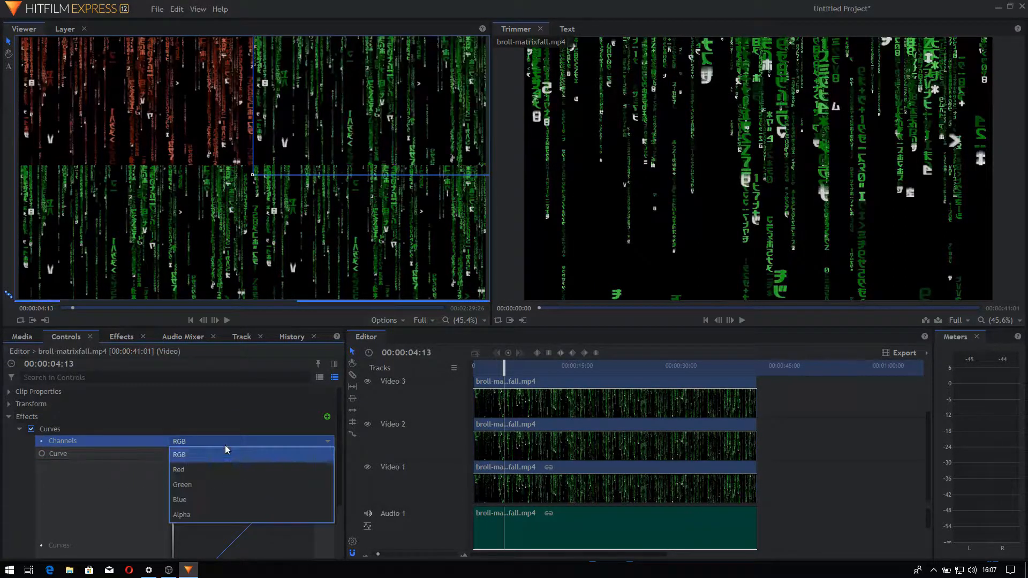
pyautogui.click(207, 498)
pyautogui.click(216, 497)
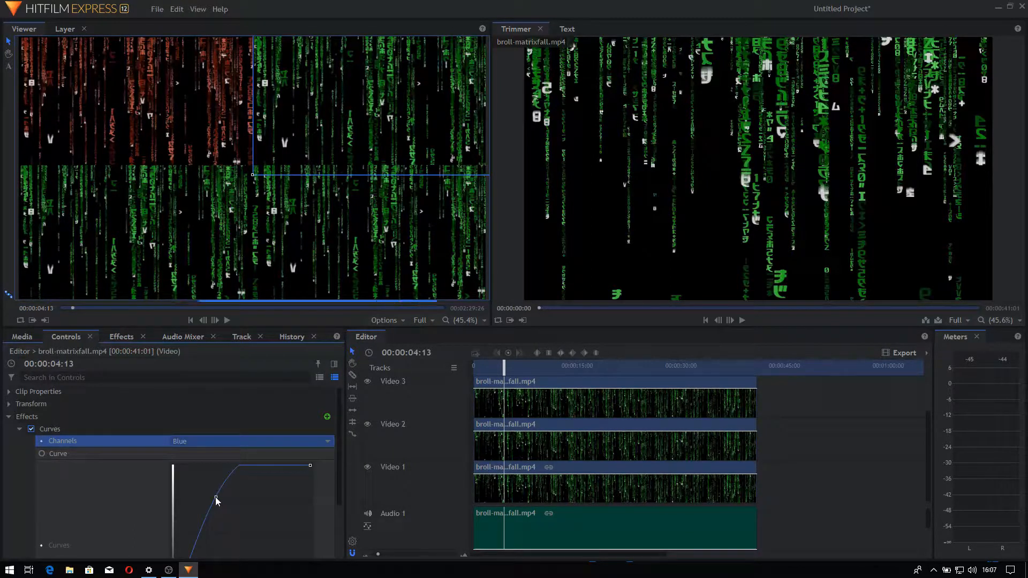
pyautogui.click(196, 499)
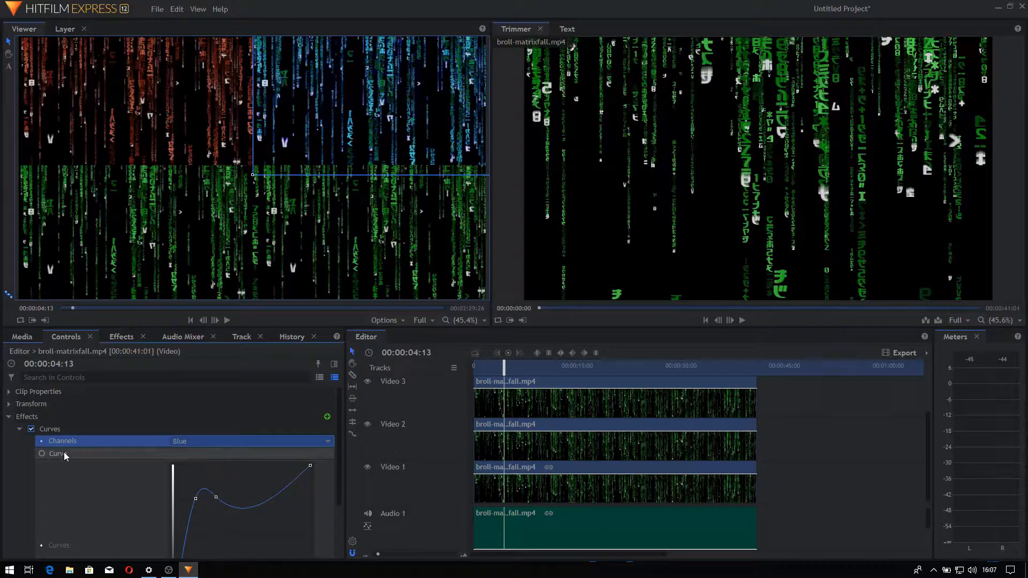
# - Lower the Video 2 clip's Green channel curve with a single point below the diagonal in its upper half
pyautogui.click(190, 443)
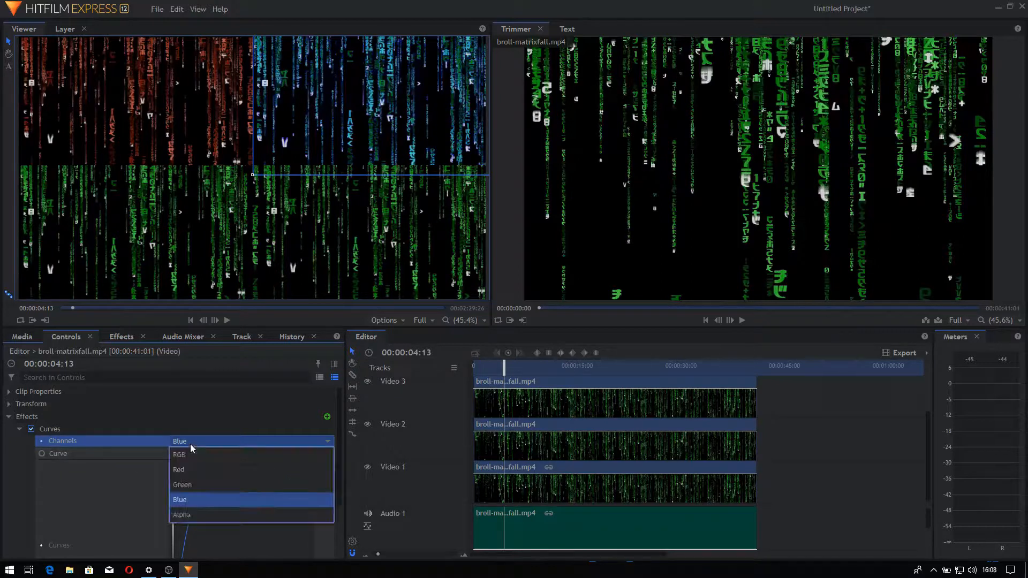
pyautogui.click(194, 480)
pyautogui.click(274, 547)
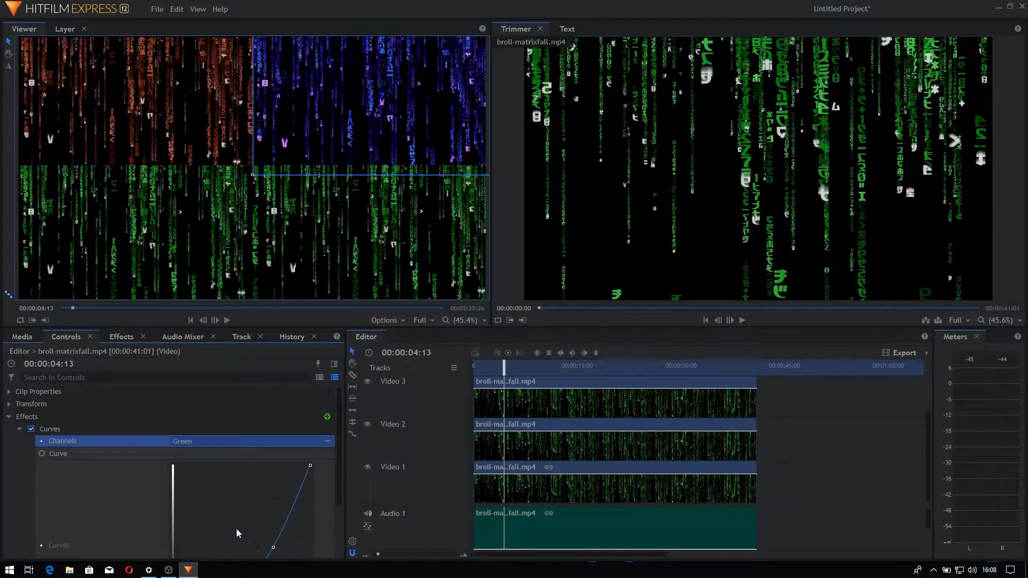
pyautogui.click(253, 540)
pyautogui.rightClick(252, 540)
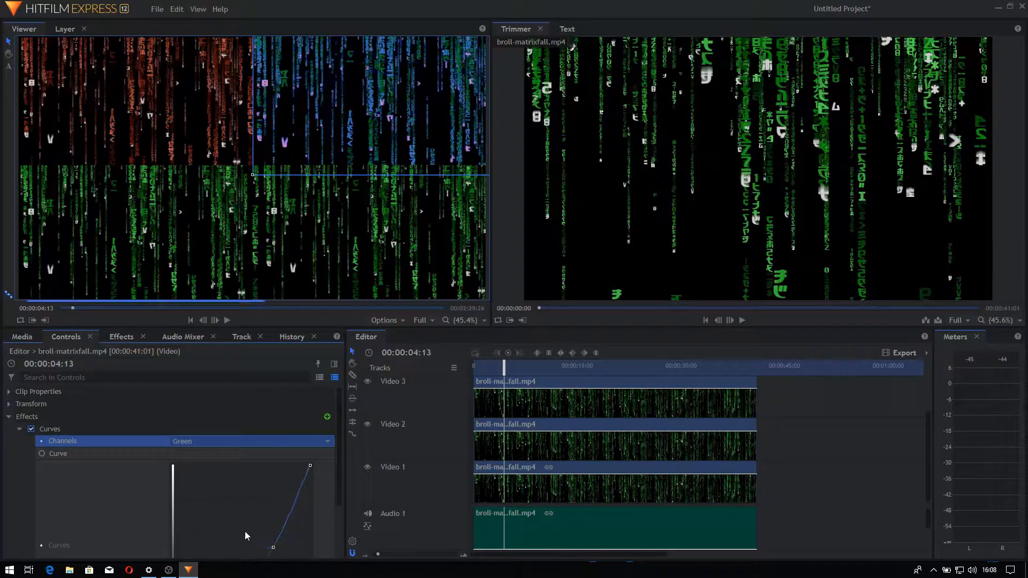
pyautogui.moveTo(273, 548); pyautogui.dragTo(262, 543)
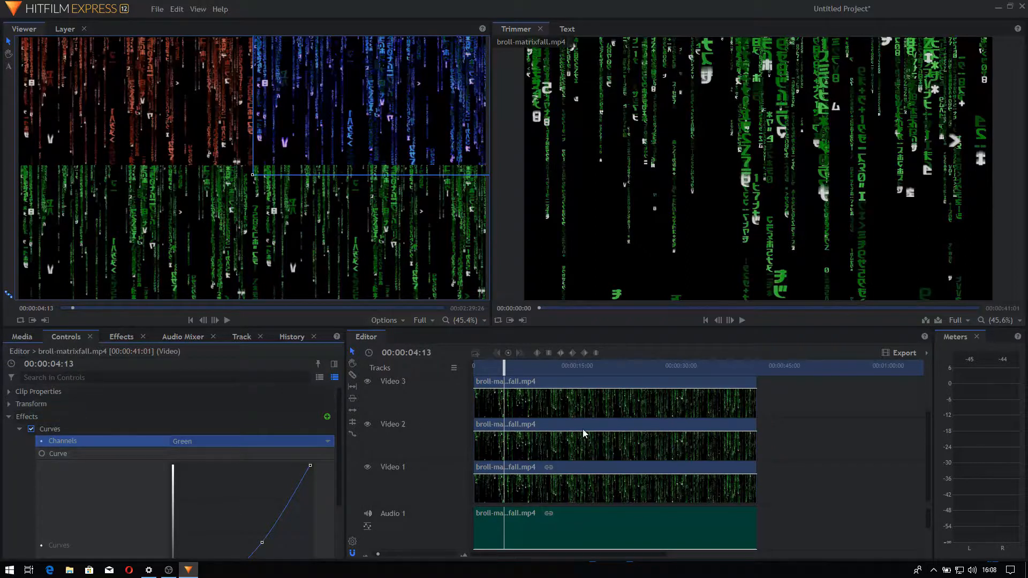
# - Apply the Curves effect to the Video 3 clip and raise its Green channel curve steeply with a point near the shadows
pyautogui.click(538, 414)
pyautogui.click(120, 335)
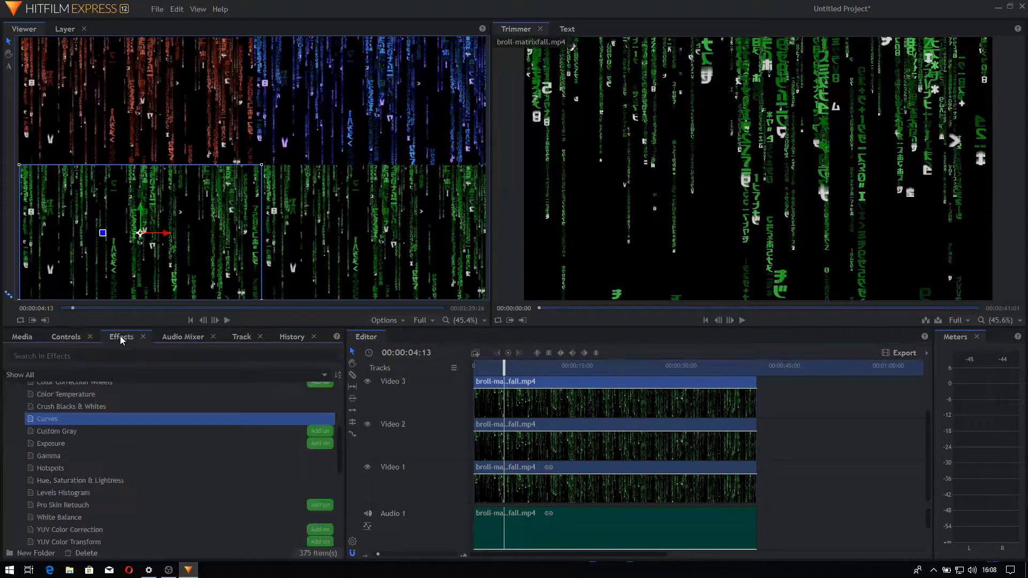
pyautogui.moveTo(42, 419); pyautogui.dragTo(531, 400)
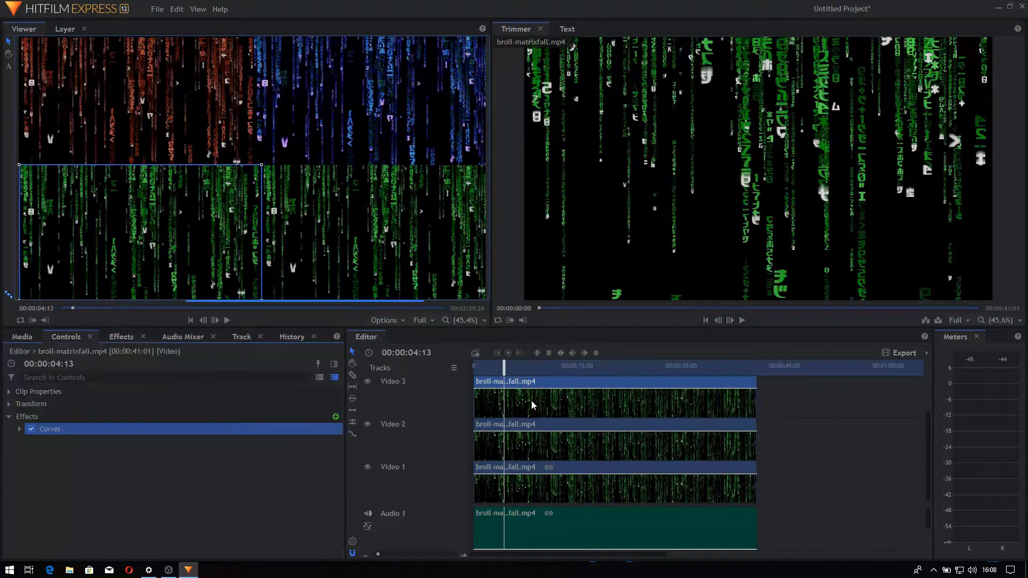
pyautogui.click(20, 429)
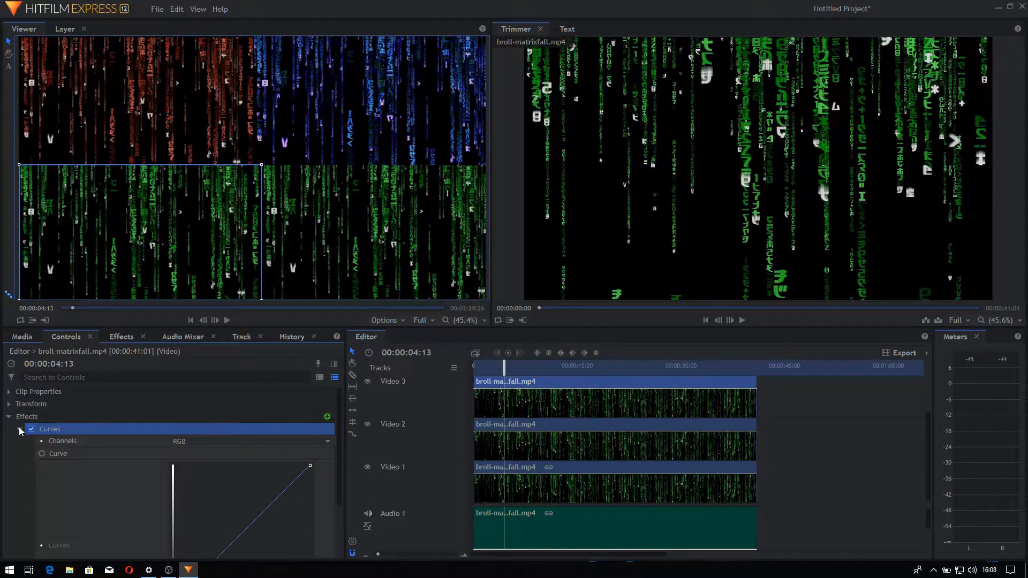
pyautogui.click(191, 445)
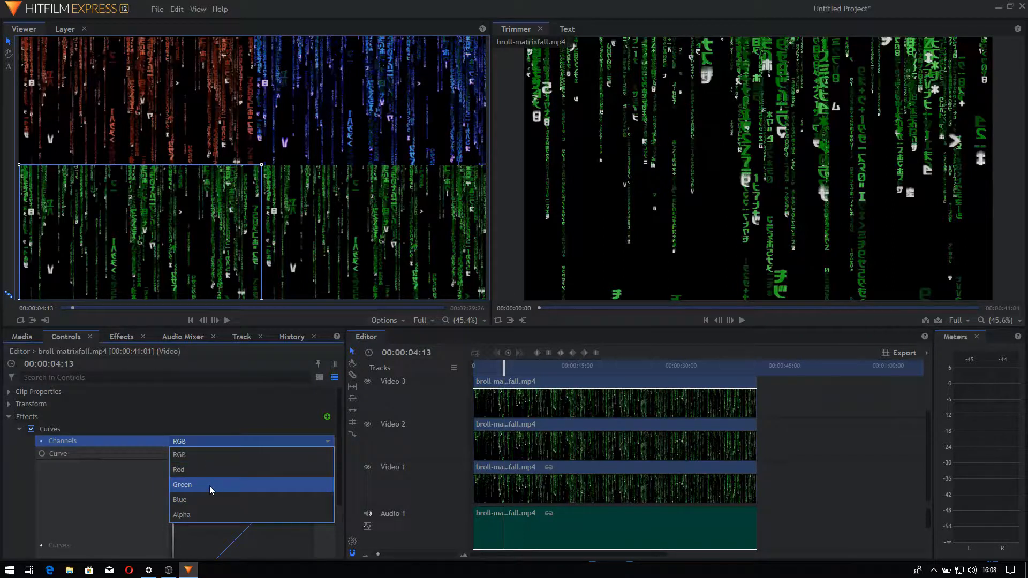
pyautogui.click(207, 487)
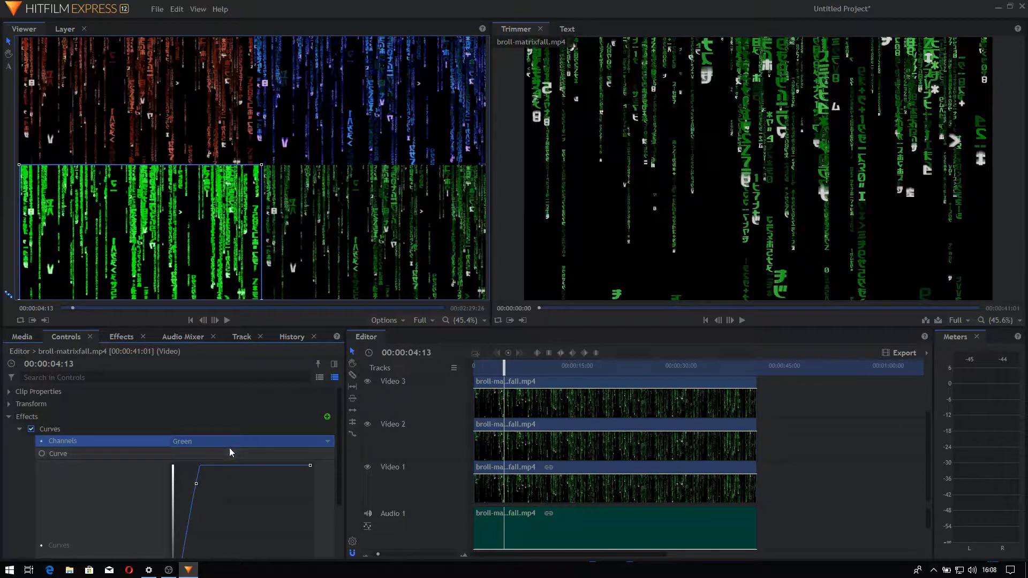
# - Lower the Video 3 clip's Blue channel curve with a point below the diagonal in its upper range
pyautogui.click(217, 443)
pyautogui.click(208, 498)
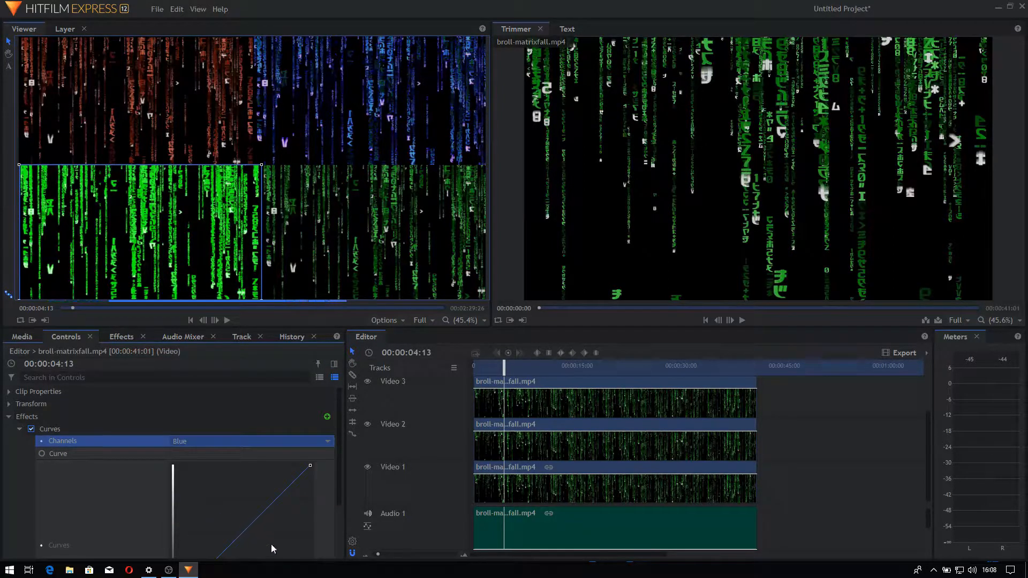
pyautogui.moveTo(270, 544); pyautogui.dragTo(279, 548)
# - Try two extra raised points in the lower range of the Video 3 clip's Blue curve and undo them
pyautogui.click(216, 503)
pyautogui.click(198, 475)
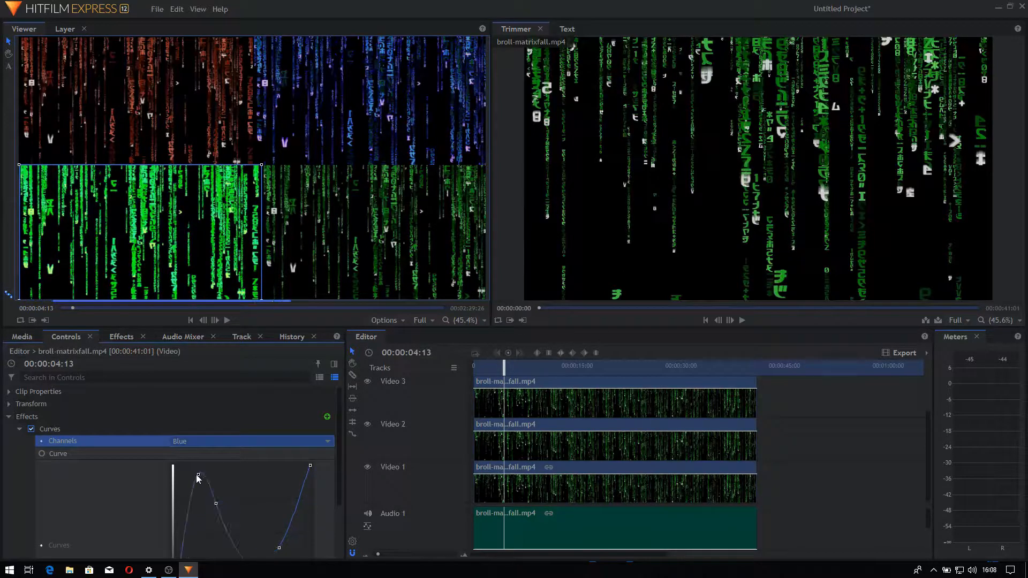
pyautogui.hotkey('ctrl', 'z')
pyautogui.hotkey('ctrl', 'z')
# - Raise the Video 3 clip's Red channel curve with a point near the shadows
pyautogui.click(207, 444)
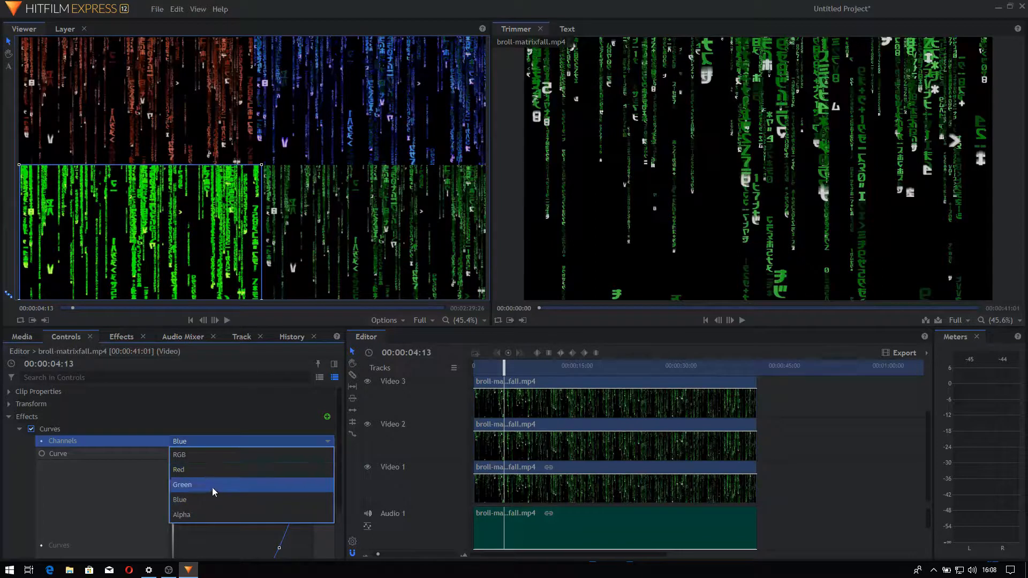
pyautogui.click(201, 471)
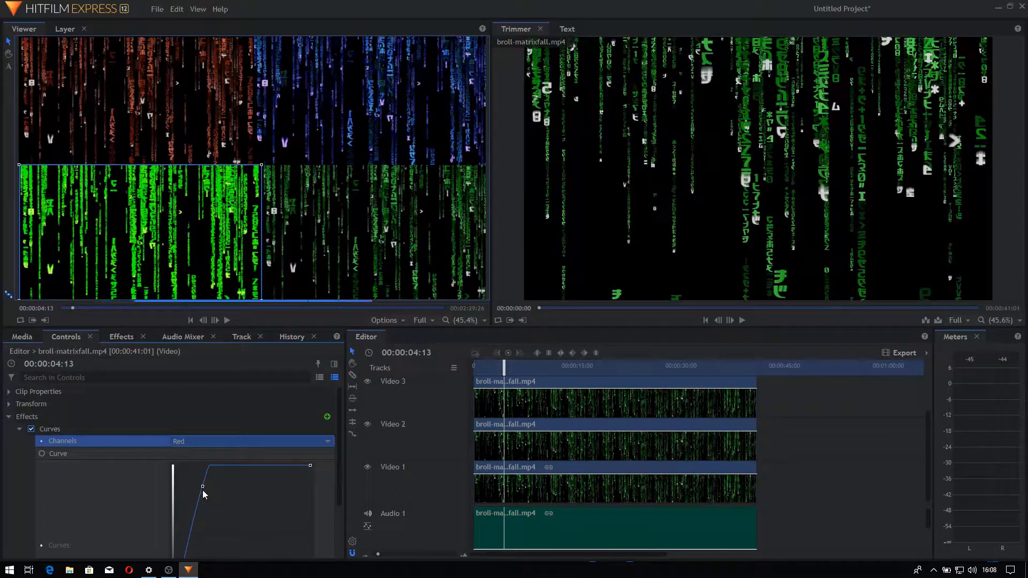
# - Try a wavy Red curve on the Video 3 clip by moving its point and adding three more
pyautogui.moveTo(203, 486); pyautogui.dragTo(198, 505)
pyautogui.click(181, 508)
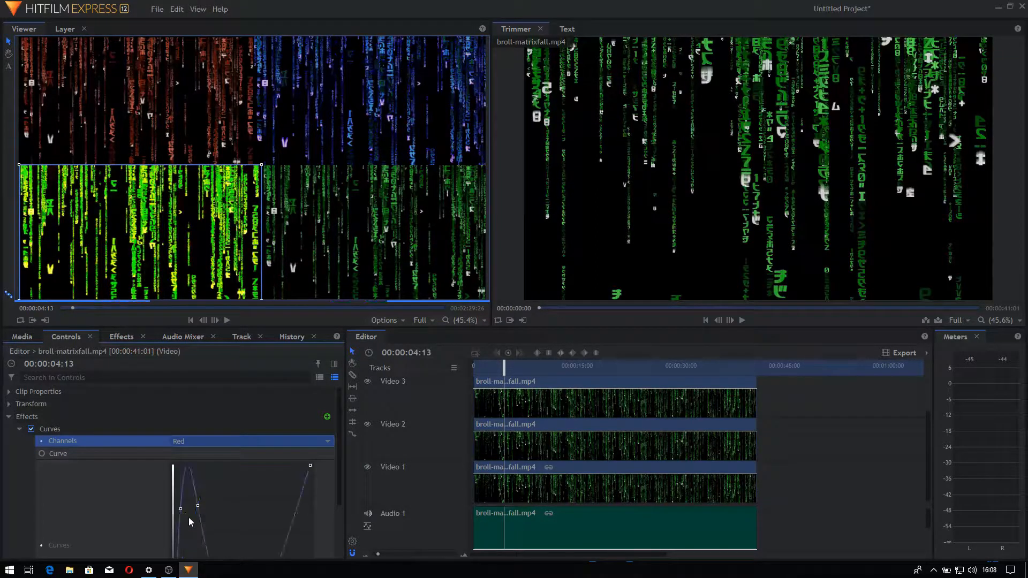
pyautogui.click(237, 509)
pyautogui.click(266, 542)
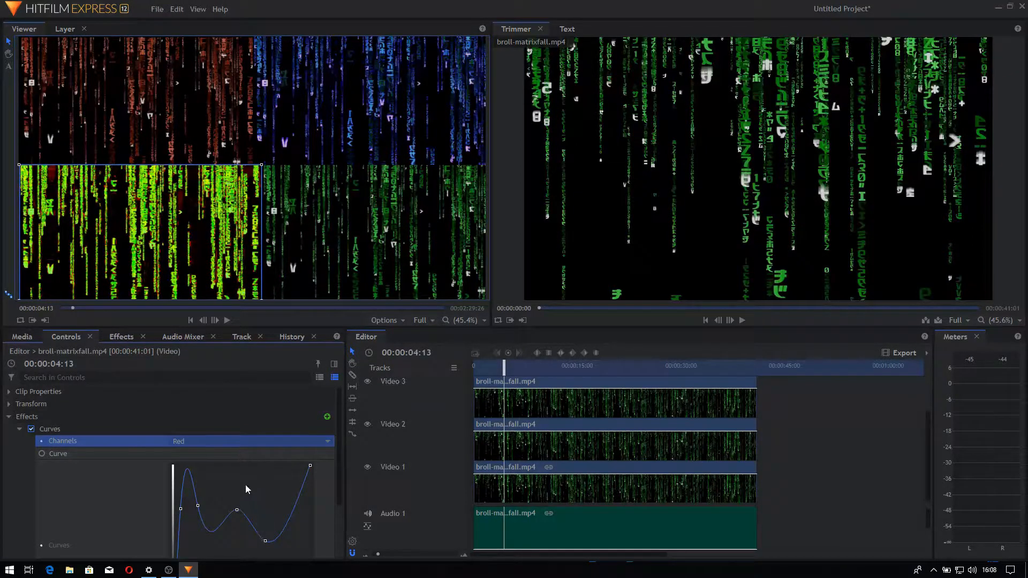
# - Undo the added points and the point move on the Video 3 clip's Red curve
pyautogui.hotkey('ctrl', 'z')
pyautogui.hotkey('ctrl', 'z')
pyautogui.hotkey('ctrl', 'z')
pyautogui.hotkey('ctrl', 'z')
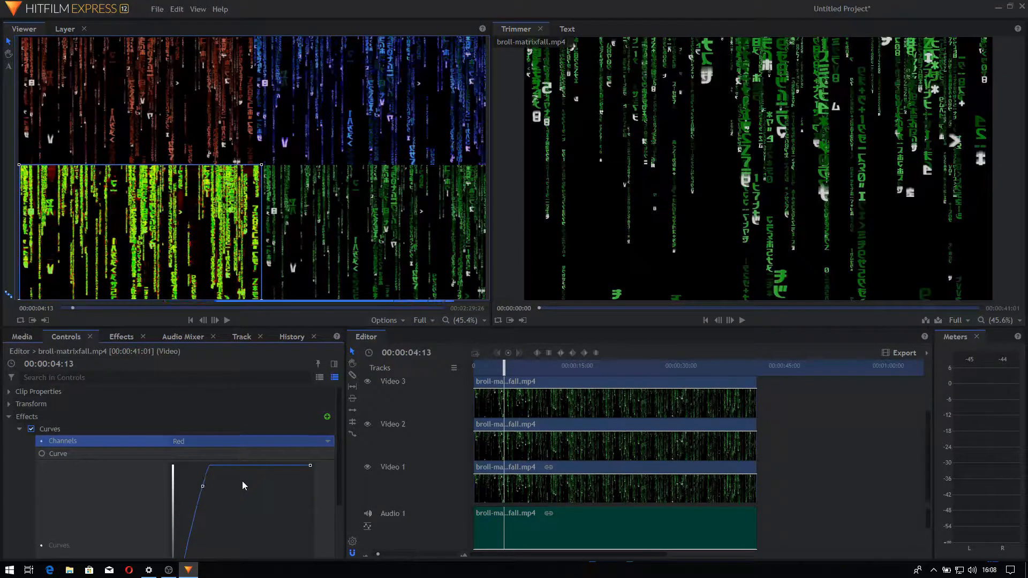
# - Flatten the Video 3 clip's Red curve to a gentle mid-range rise and lower its Alpha channel curve with one point
pyautogui.moveTo(201, 486); pyautogui.dragTo(232, 516)
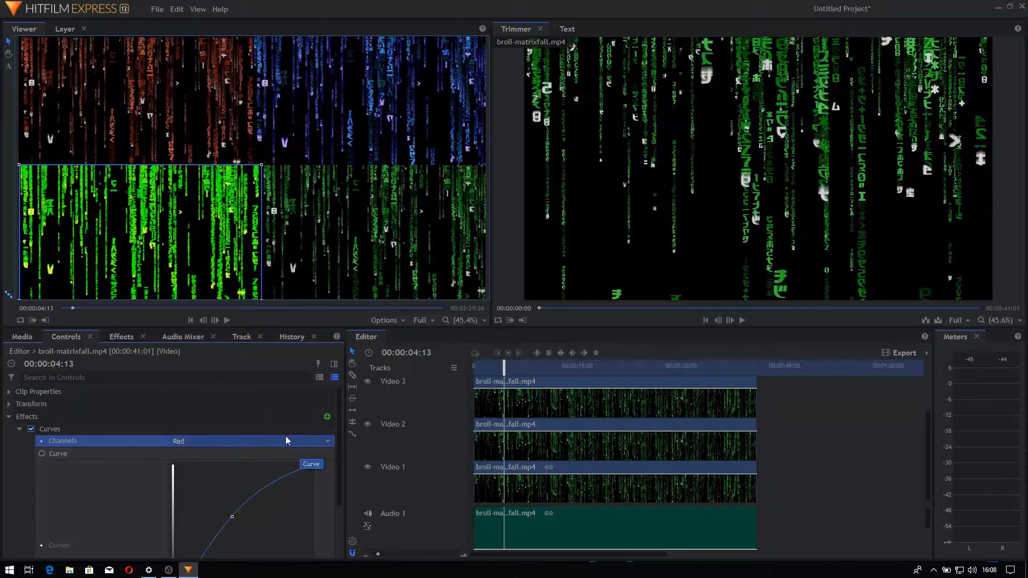
pyautogui.click(245, 444)
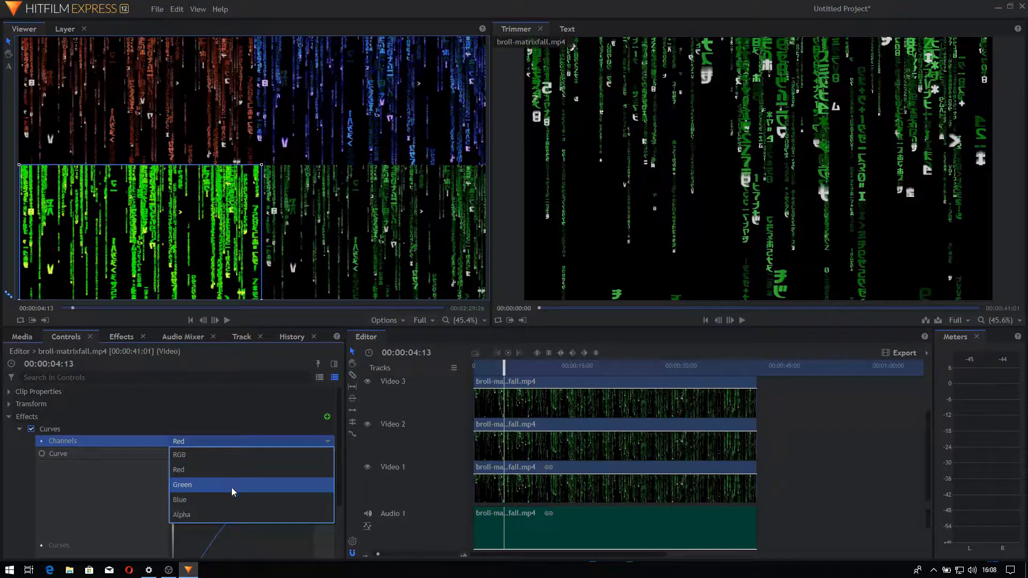
pyautogui.click(227, 513)
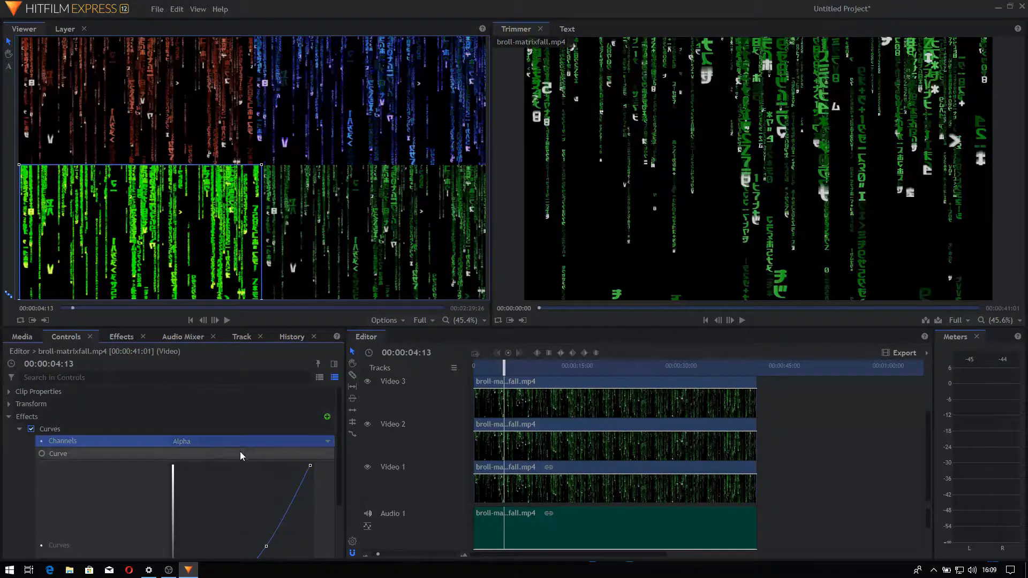
# - Add a raised midtone point to the Video 3 clip's Blue channel curve
pyautogui.click(228, 442)
pyautogui.click(217, 499)
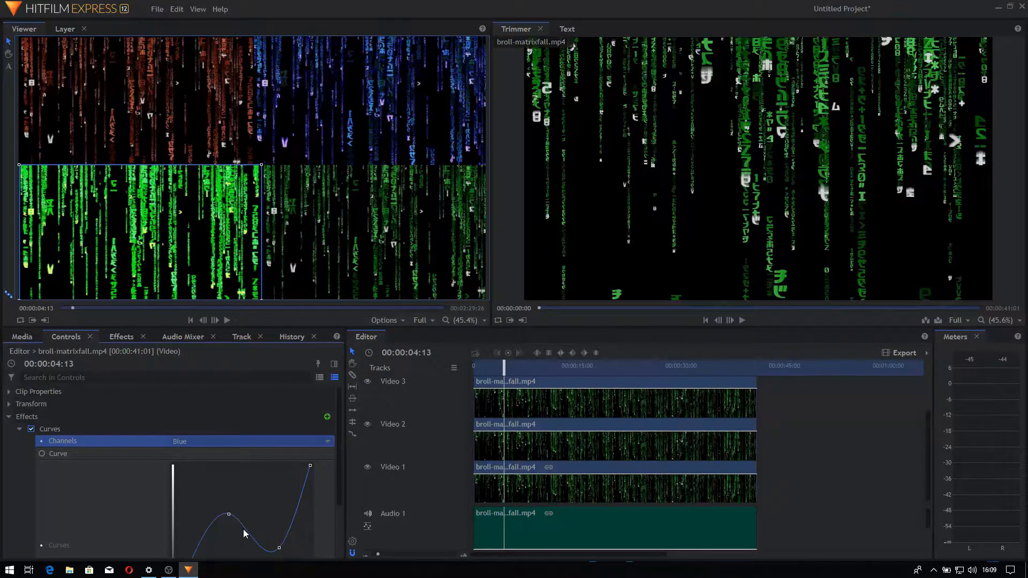
# - Try reshaping the Video 3 clip's Blue channel curve with a very low highlight point and a raised shadow point
pyautogui.moveTo(243, 529); pyautogui.dragTo(238, 548)
pyautogui.hotkey('ctrl', 'z')
pyautogui.hotkey('ctrl', 'z')
pyautogui.scroll(-3, 300, 535)
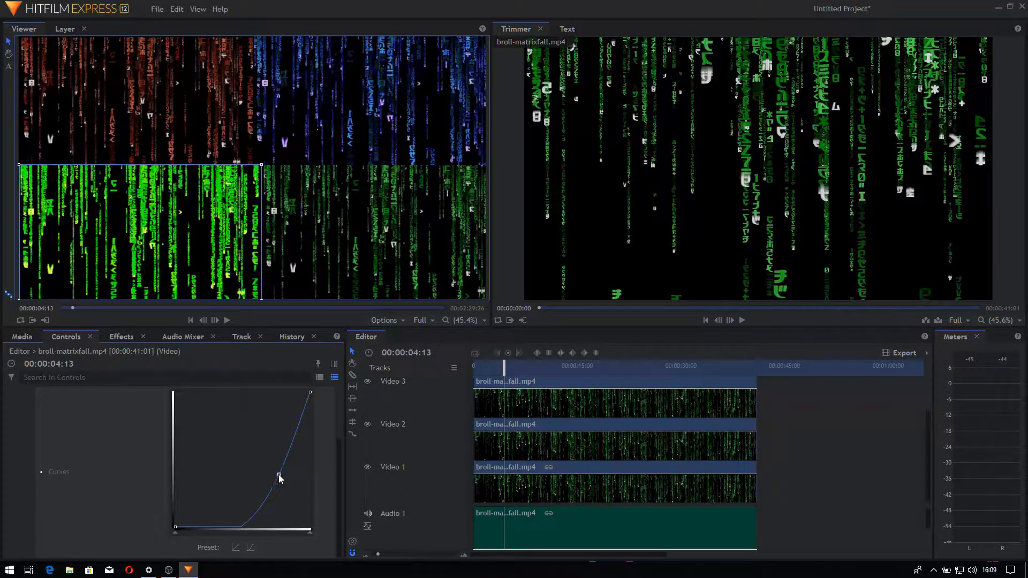
pyautogui.moveTo(279, 474); pyautogui.dragTo(294, 493)
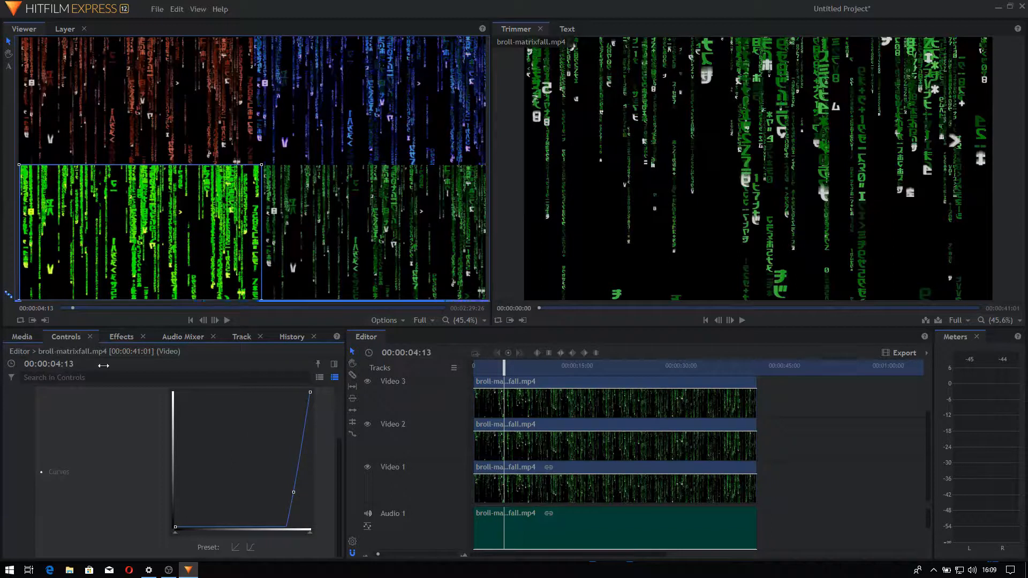
pyautogui.scroll(3, 114, 514)
pyautogui.click(217, 511)
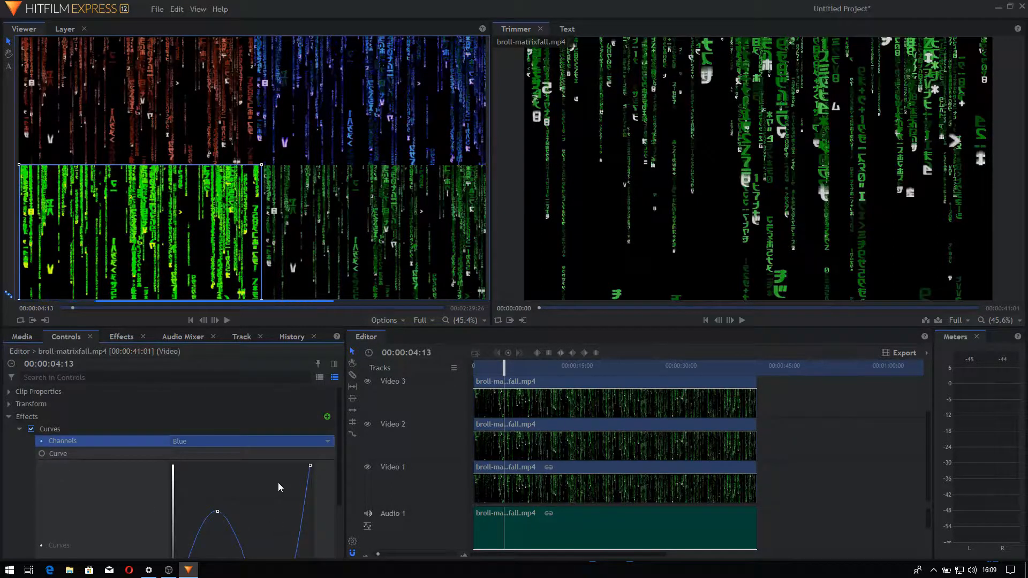
# - Undo the point changes on the Video 3 clip's Blue channel curve
pyautogui.hotkey('ctrl', 'z')
pyautogui.hotkey('ctrl', 'z')
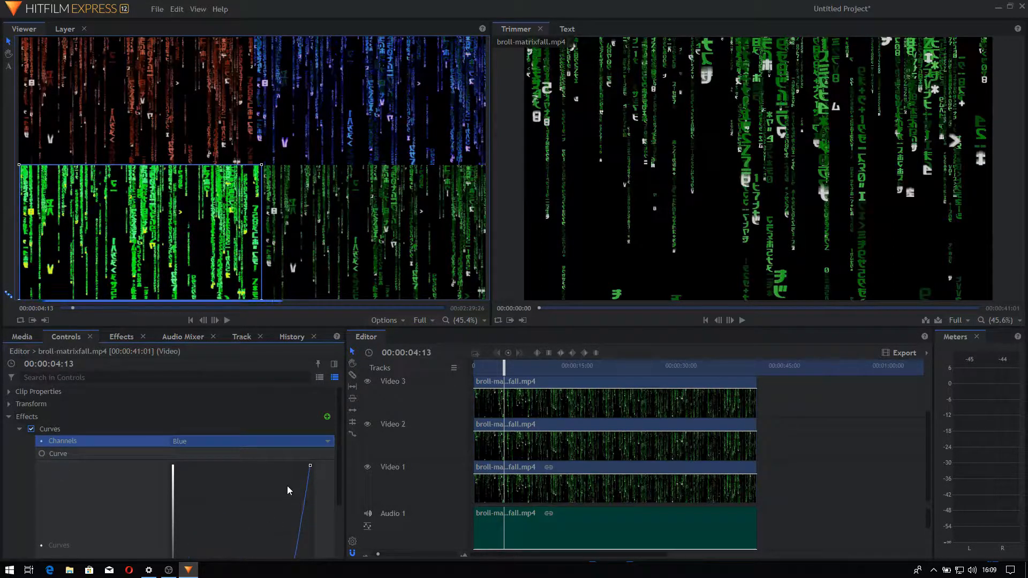
pyautogui.hotkey('ctrl', 'z')
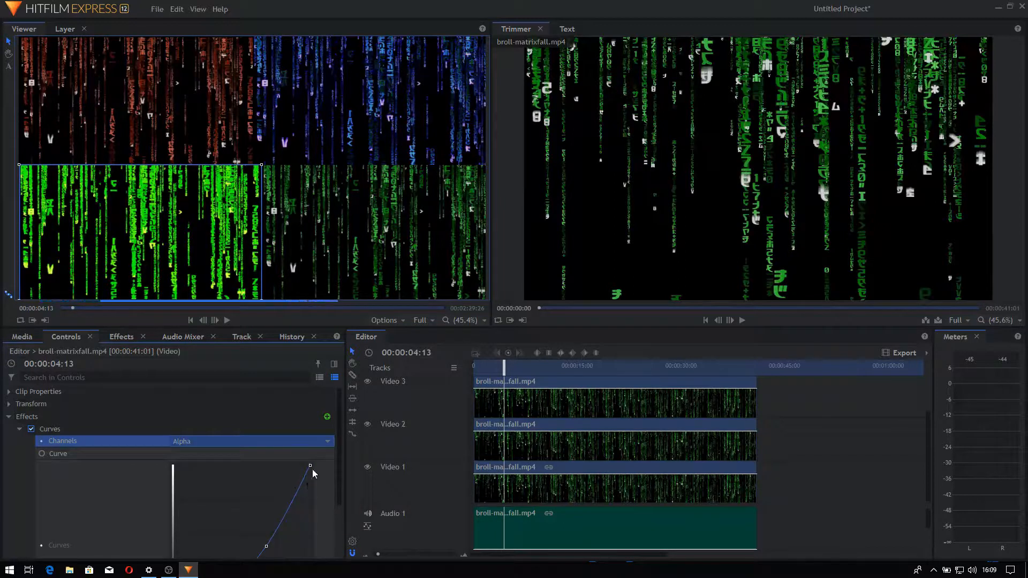
# - Add two points to the Video 3 clip's RGB curve, making it dip in the highlights
pyautogui.click(213, 442)
pyautogui.click(213, 469)
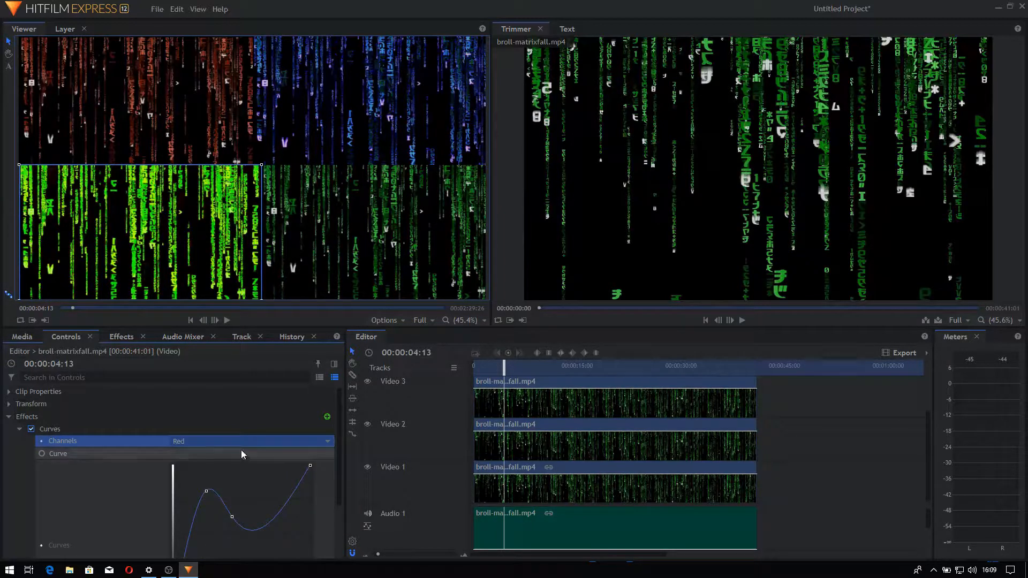
pyautogui.click(217, 444)
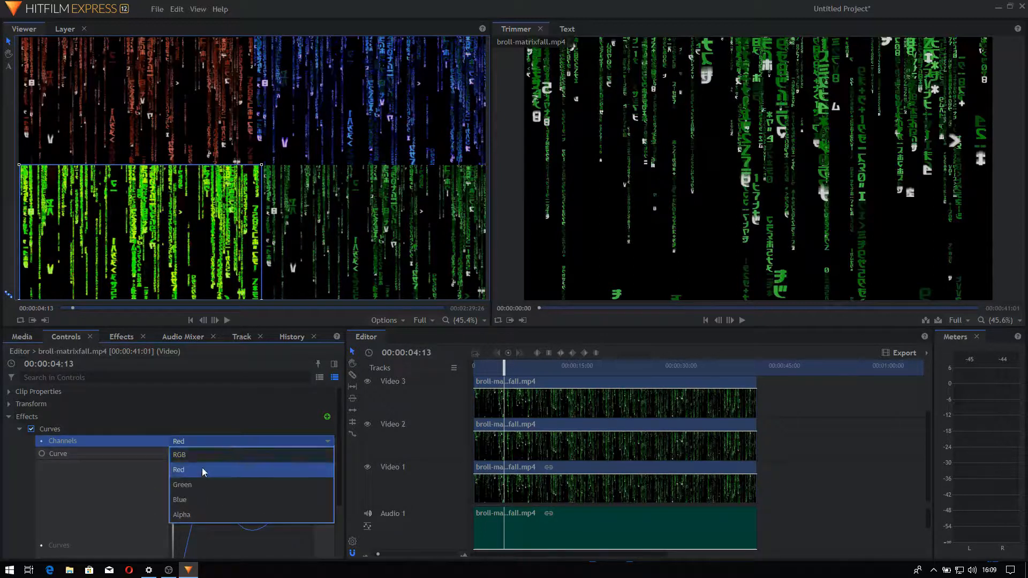
pyautogui.click(203, 455)
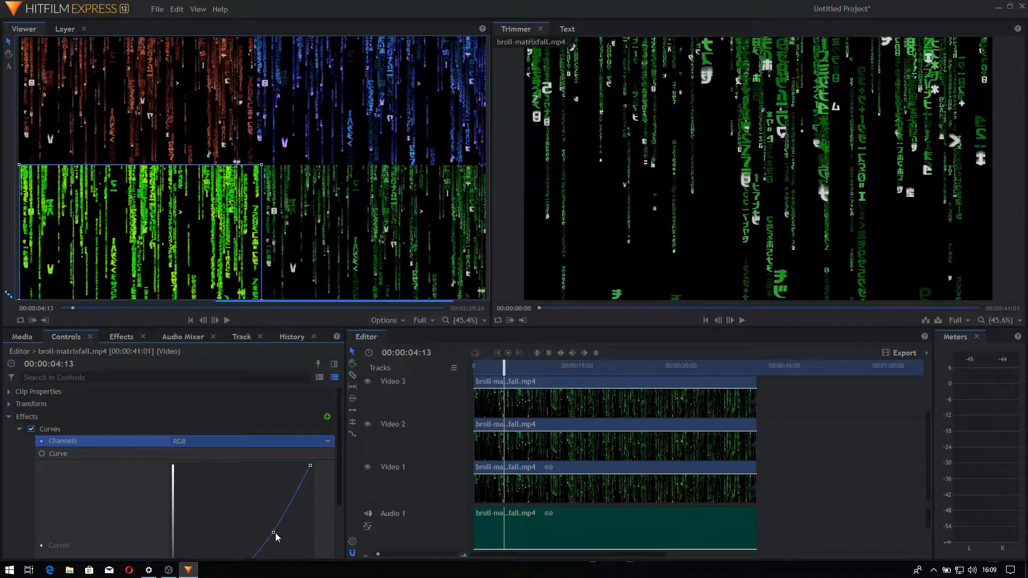
pyautogui.click(274, 532)
pyautogui.click(291, 548)
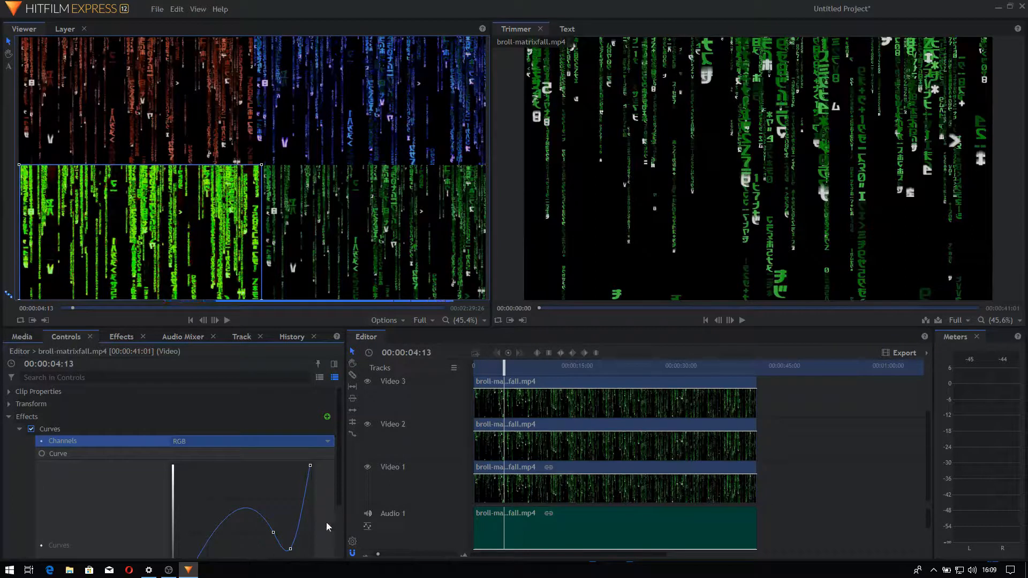
# - Add a low point between the two existing points on the Video 3 clip's Red channel curve
pyautogui.scroll(-2, 320, 519)
pyautogui.scroll(2, 259, 516)
pyautogui.click(220, 443)
pyautogui.click(209, 469)
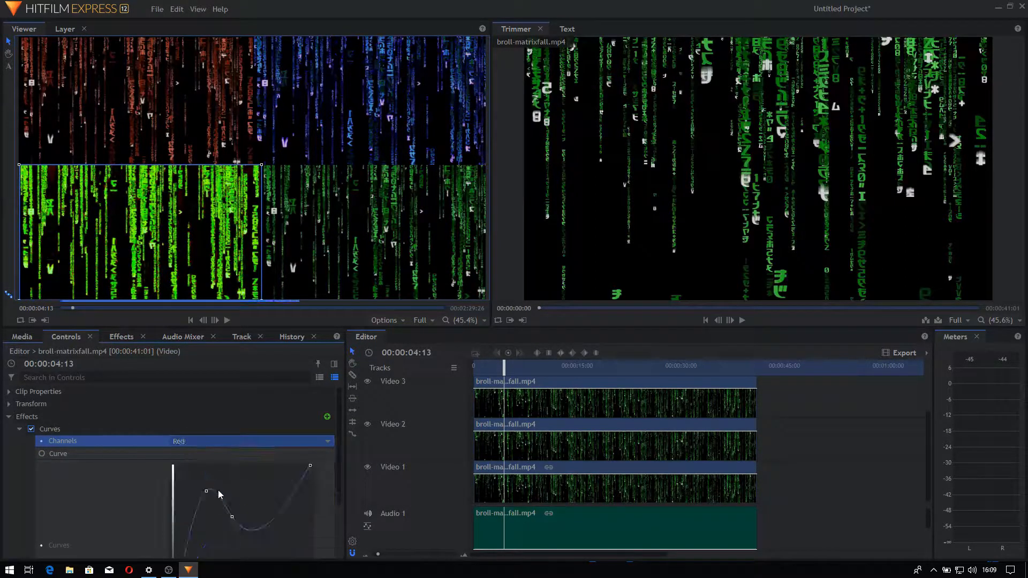
pyautogui.moveTo(217, 490); pyautogui.dragTo(219, 548)
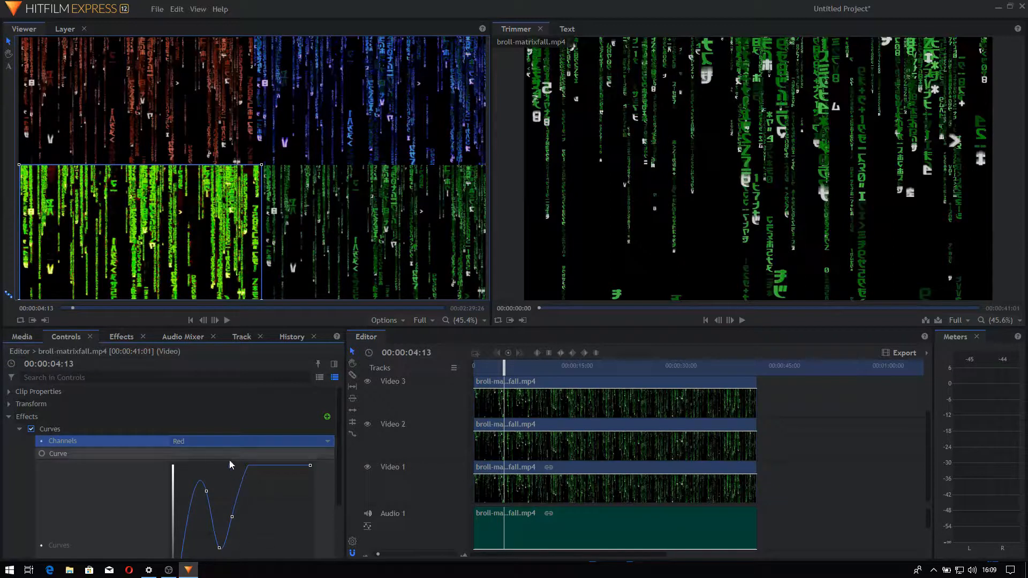
# - Pull the Video 3 clip's Green channel curve down with one point
pyautogui.click(219, 443)
pyautogui.click(225, 484)
pyautogui.moveTo(263, 465); pyautogui.dragTo(263, 541)
# - Remove the Curves effect from the Video 3 clip
pyautogui.press('Up')
pyautogui.press('Up')
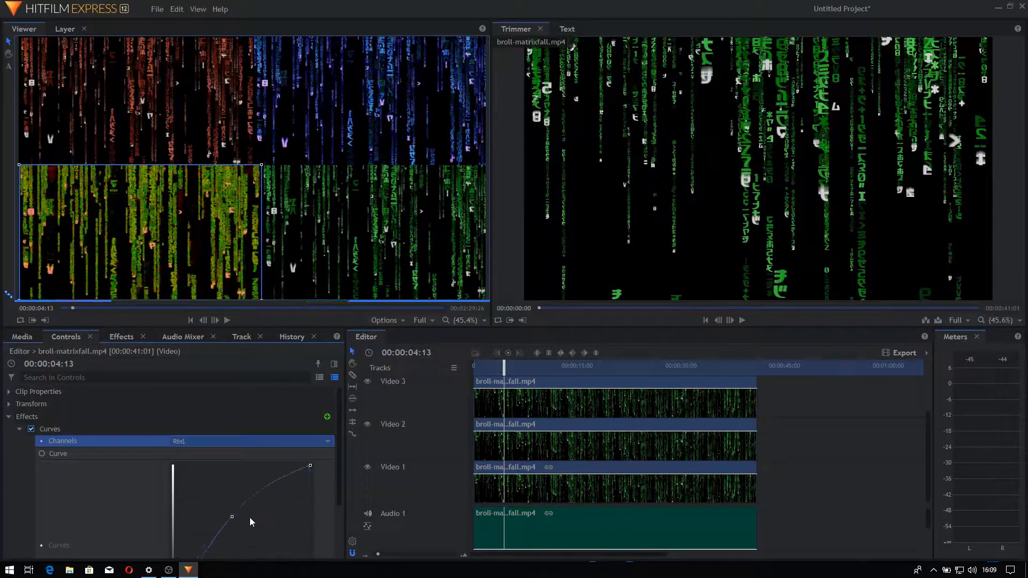
pyautogui.press('Down')
pyautogui.press('Up')
pyautogui.press('Down')
pyautogui.press('Down')
pyautogui.press('Down')
pyautogui.press('Delete')
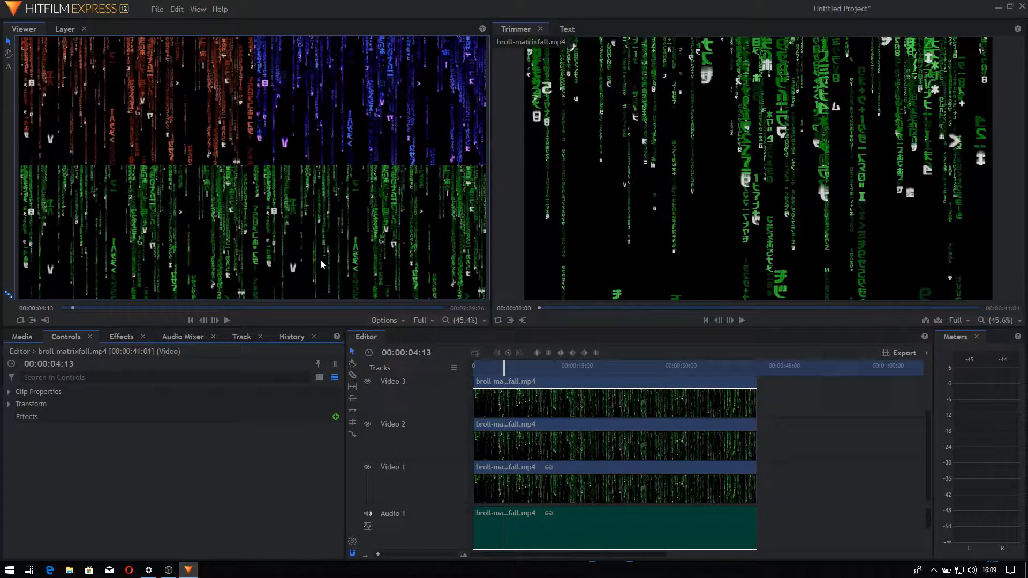
# - Apply a fresh Curves effect to the Video 3 clip
pyautogui.click(223, 233)
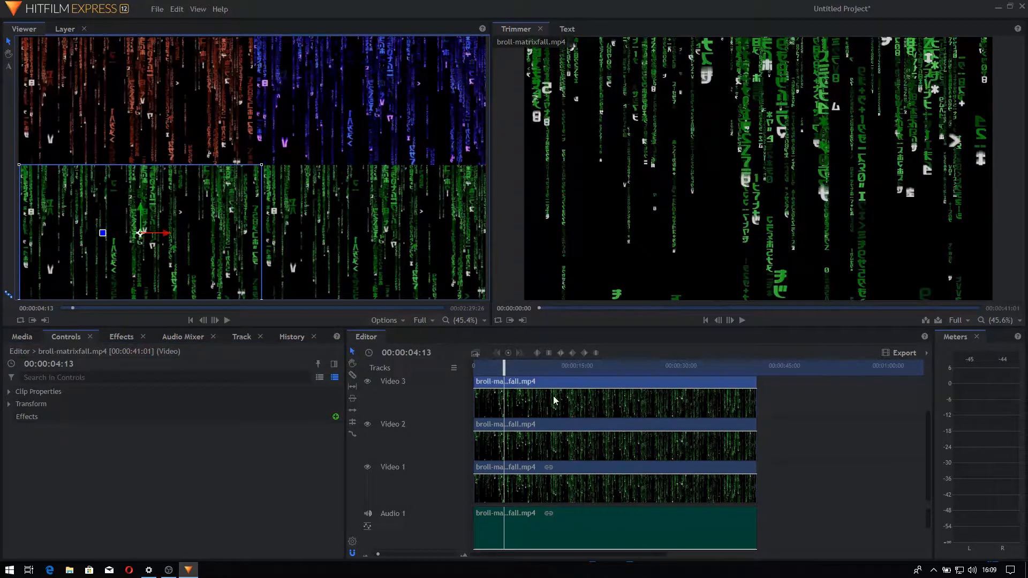
pyautogui.click(129, 339)
pyautogui.moveTo(99, 420); pyautogui.dragTo(531, 402)
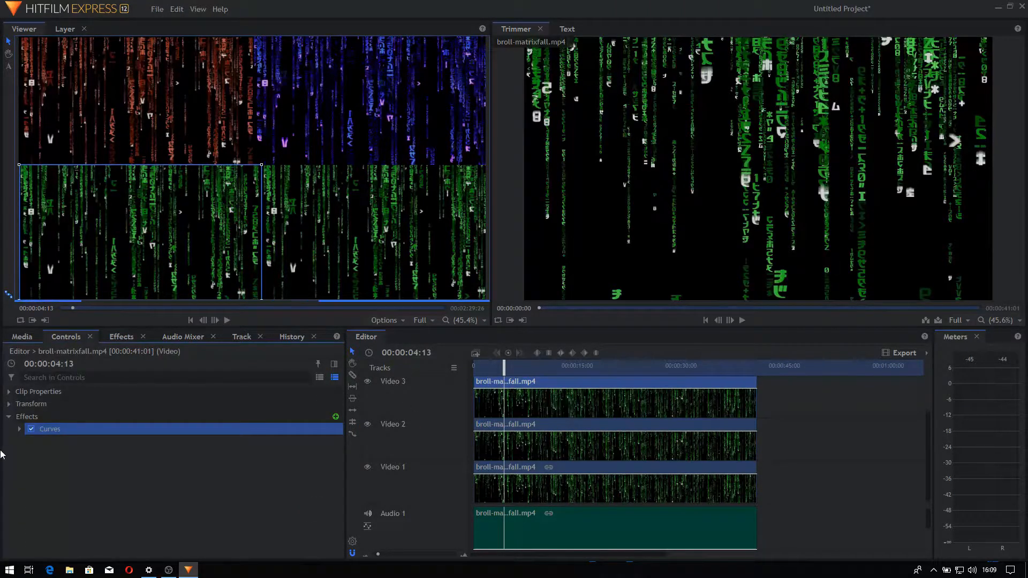
# - Pull the Video 3 clip's Red channel curve down with one low point in the highlights
pyautogui.click(20, 429)
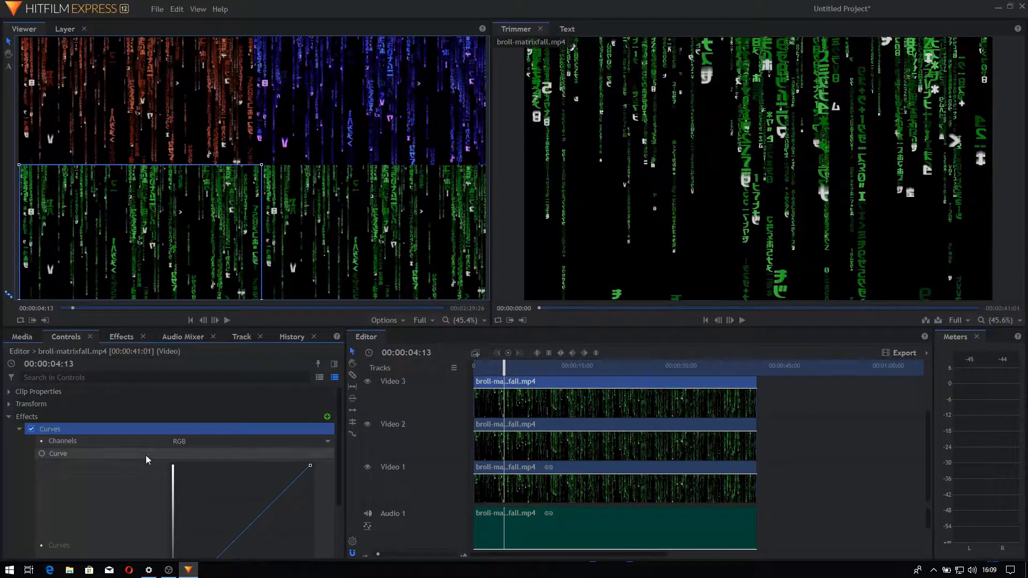
pyautogui.click(187, 441)
pyautogui.click(217, 470)
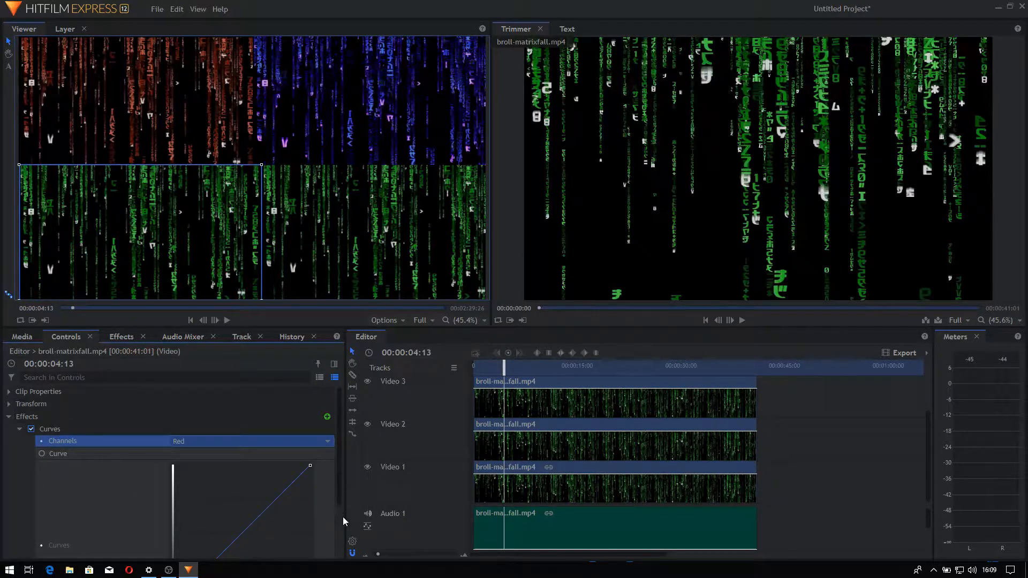
pyautogui.scroll(-2, 337, 523)
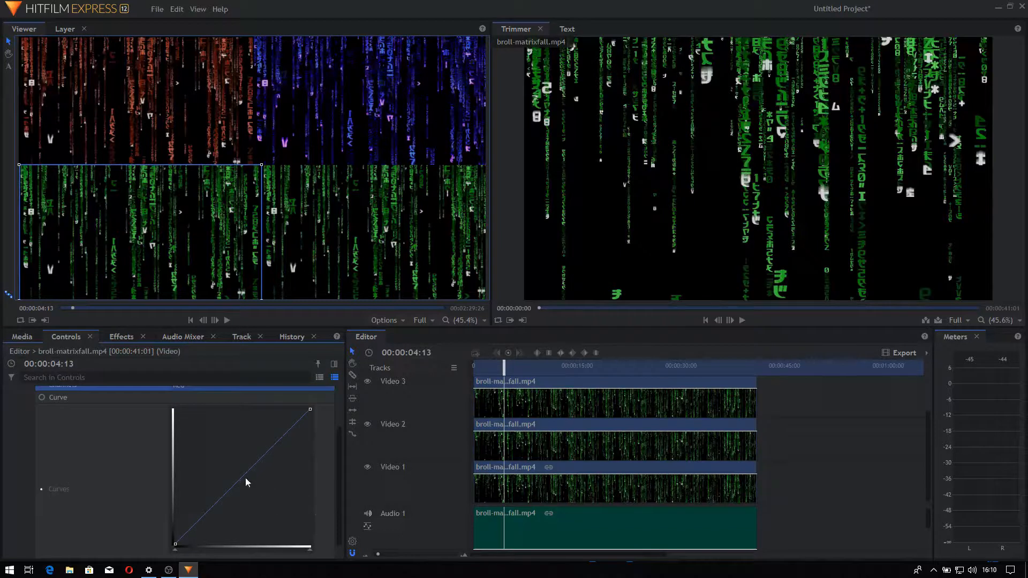
pyautogui.moveTo(240, 480); pyautogui.dragTo(278, 507)
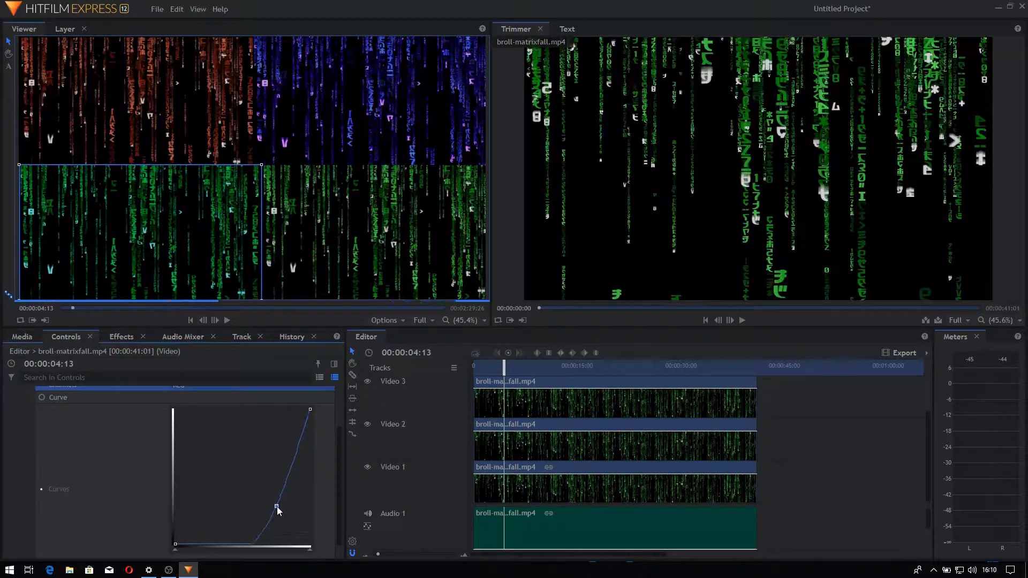
# - Pull the Video 3 clip's Green channel curve almost flat with one point close to the highlight end
pyautogui.scroll(2, 226, 467)
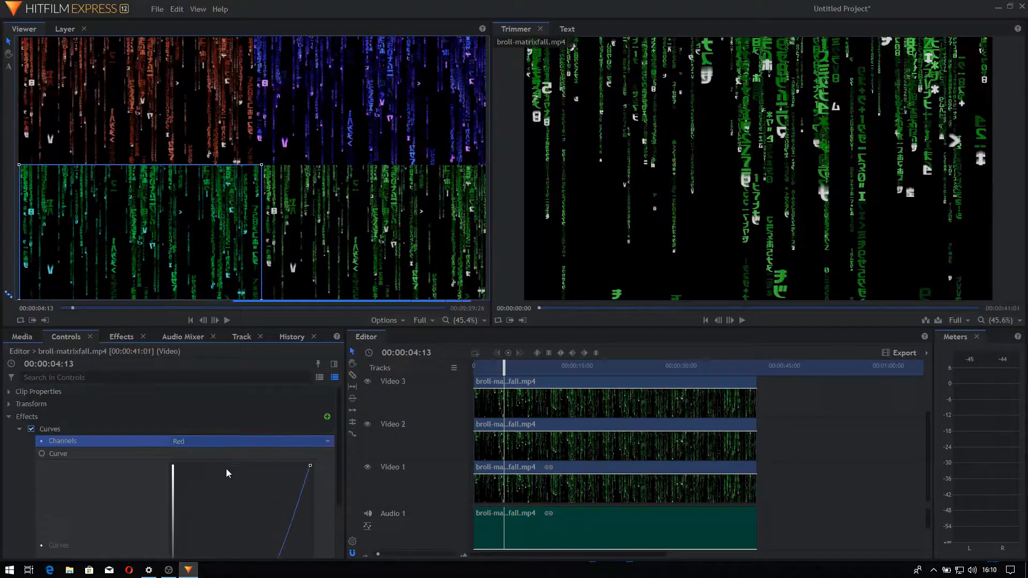
pyautogui.click(210, 442)
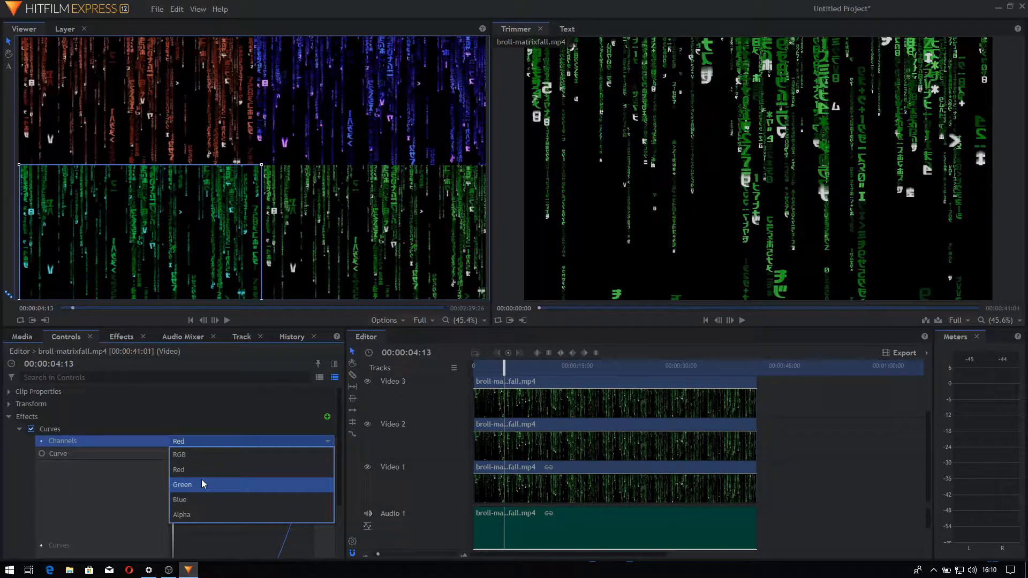
pyautogui.click(201, 484)
pyautogui.moveTo(246, 518); pyautogui.dragTo(303, 505)
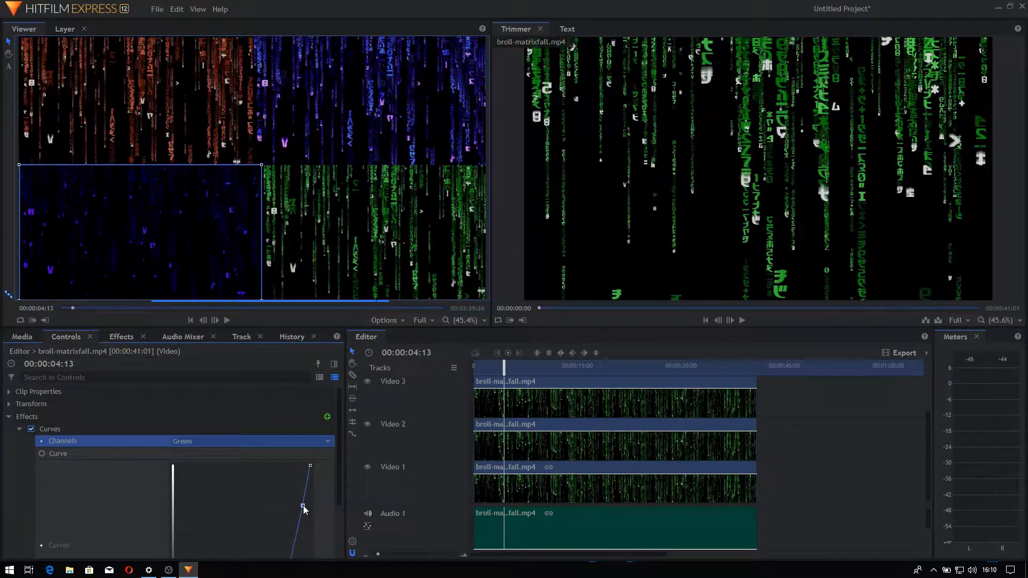
# - Shape the Video 3 clip's Blue channel curve with a low point past the midtones and a near-maximum peak in the shadows
pyautogui.click(229, 444)
pyautogui.click(213, 495)
pyautogui.moveTo(273, 510); pyautogui.dragTo(251, 550)
pyautogui.scroll(-3, 273, 522)
pyautogui.moveTo(251, 480); pyautogui.dragTo(262, 494)
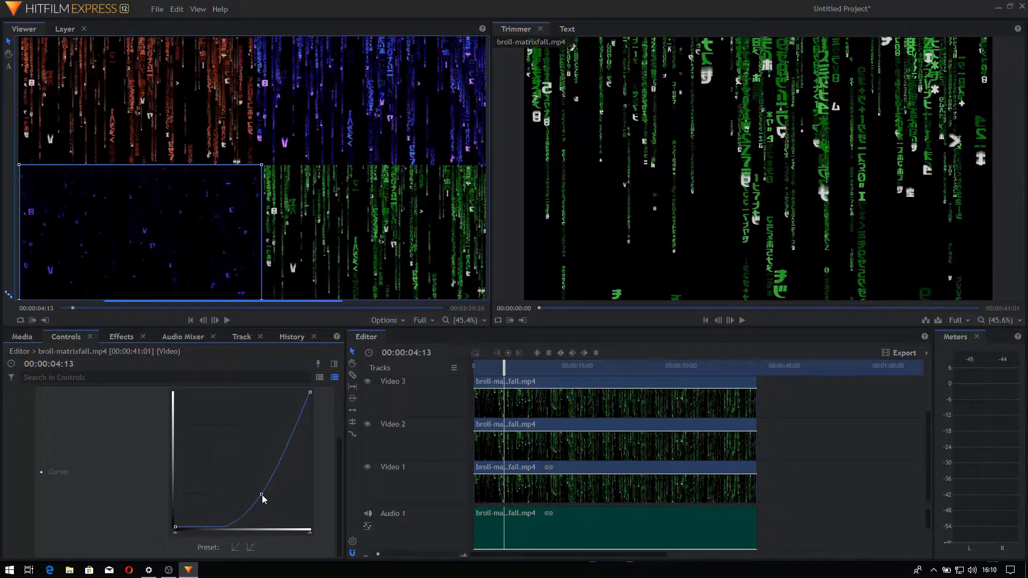
pyautogui.moveTo(217, 526); pyautogui.dragTo(210, 395)
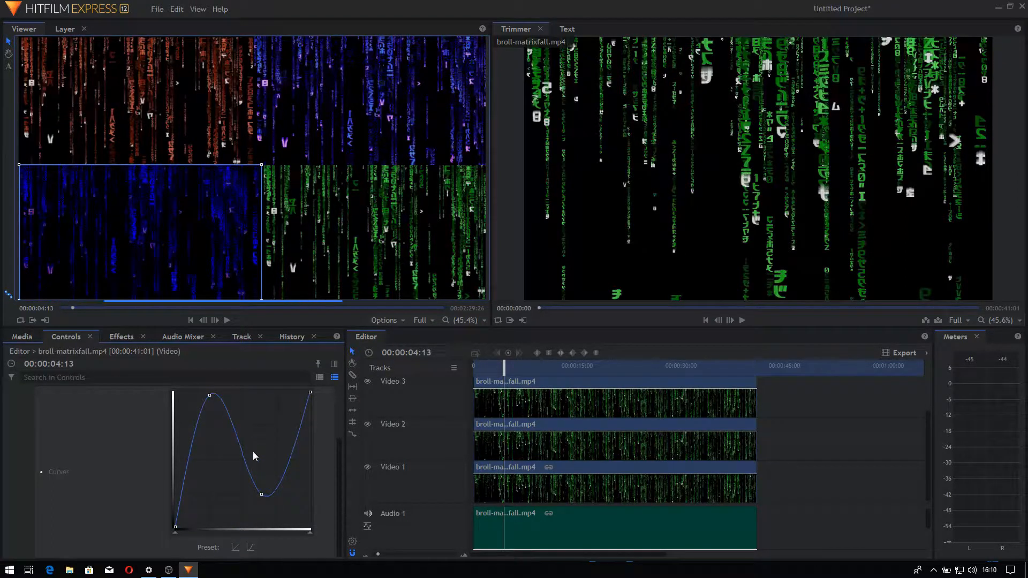
# - Raise the Video 3 clip's Alpha channel curve with one midtone point and one shadow point
pyautogui.scroll(2, 251, 449)
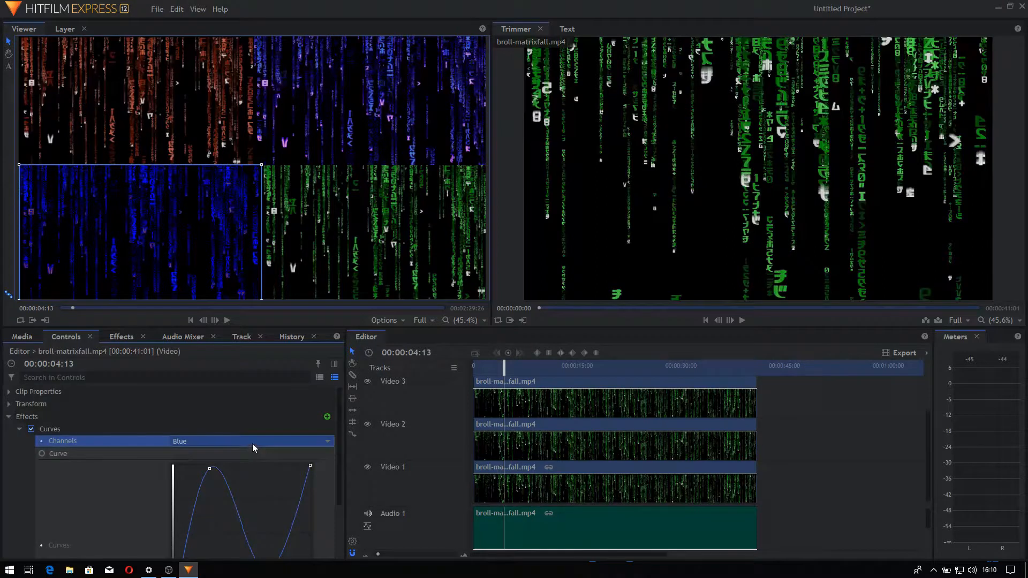
pyautogui.click(252, 443)
pyautogui.click(230, 513)
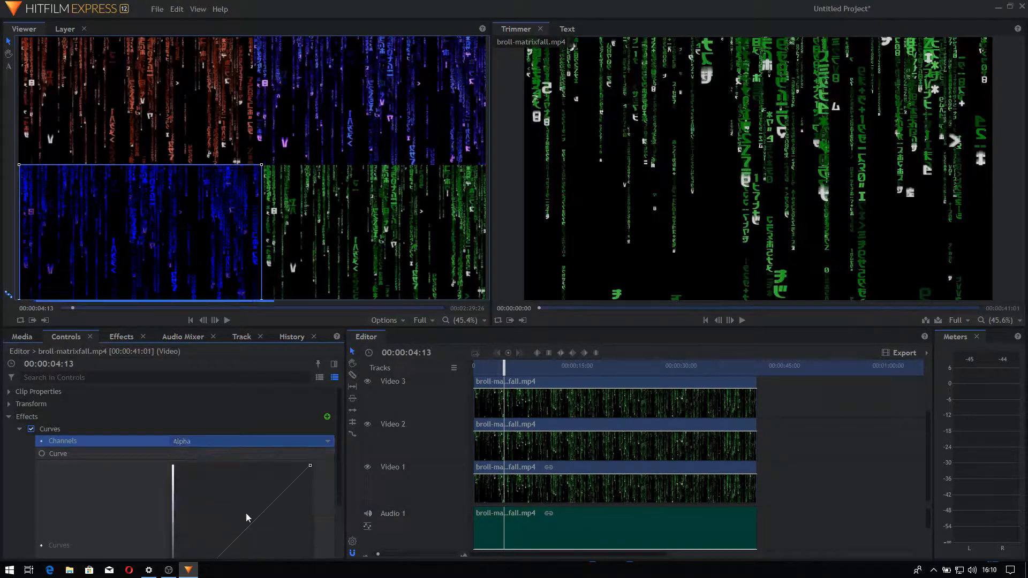
pyautogui.moveTo(245, 513); pyautogui.dragTo(237, 502)
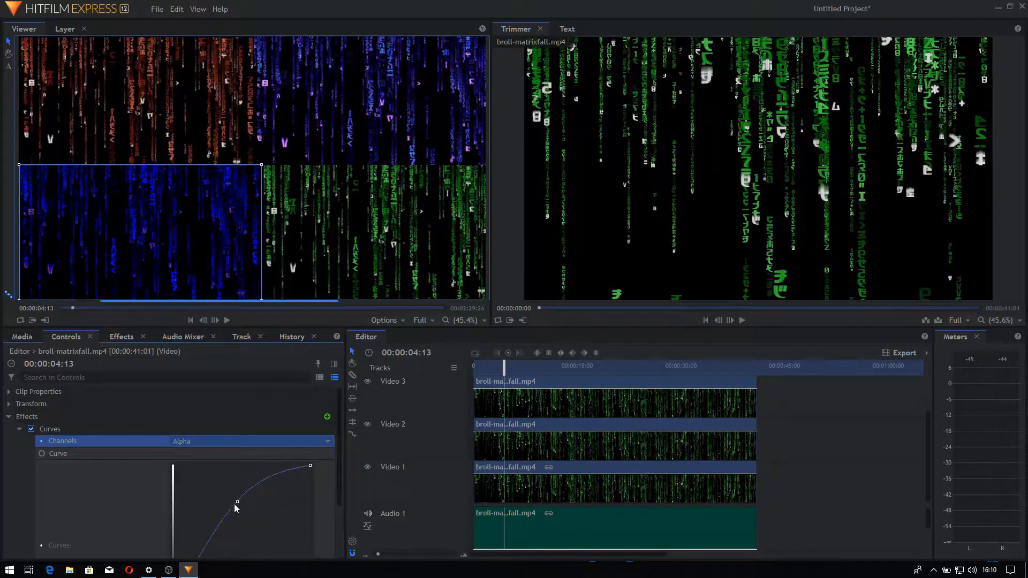
pyautogui.click(204, 495)
# - Add a raised midtone point to the Video 3 clip's Red channel curve to tint the clip purple
pyautogui.click(245, 443)
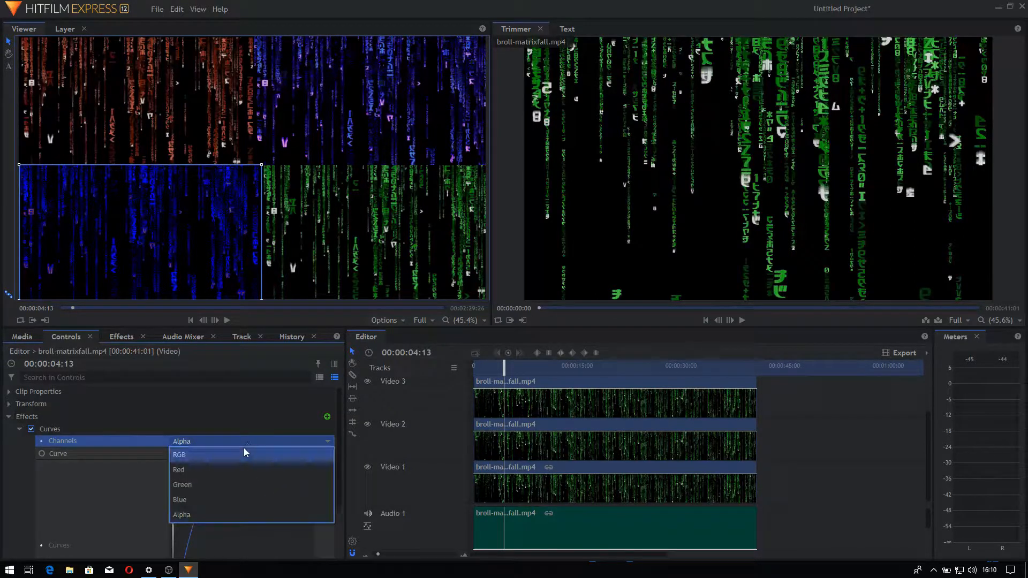
pyautogui.click(231, 473)
pyautogui.click(243, 513)
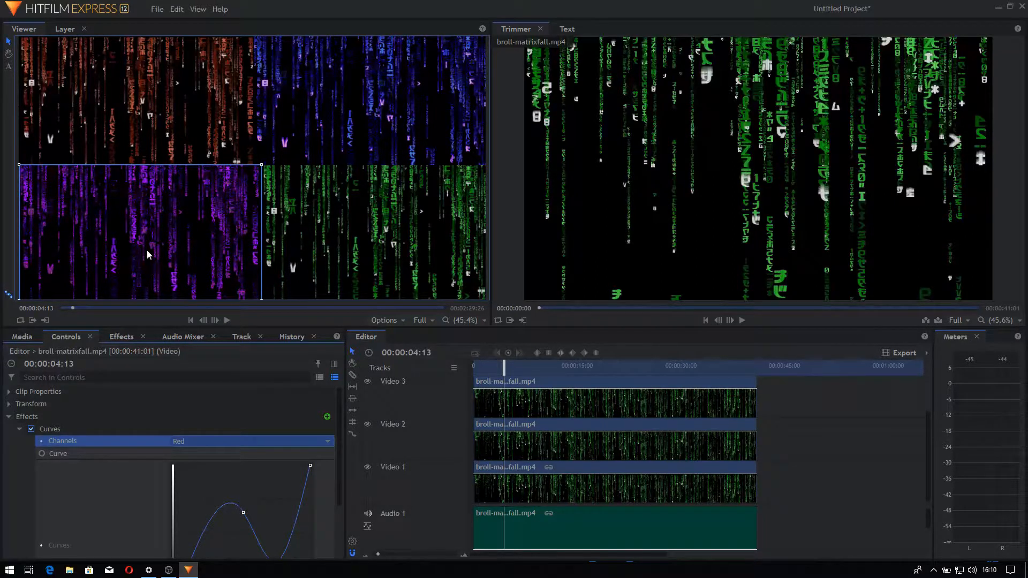
# - Apply the Black & White film look preset to the Video 4 clip and move the timeline playhead to 00:00:02:12
pyautogui.click(373, 243)
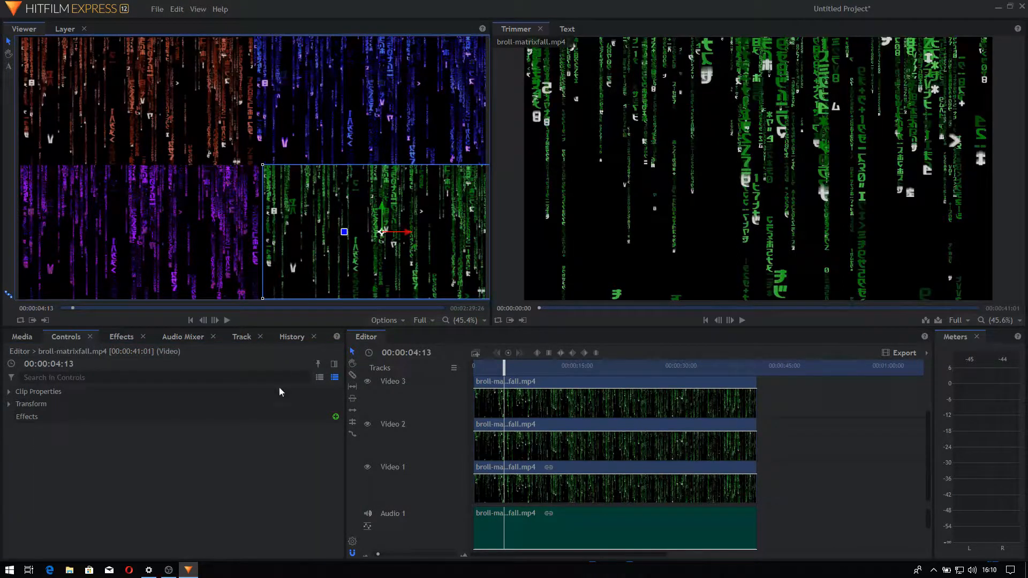
pyautogui.click(129, 342)
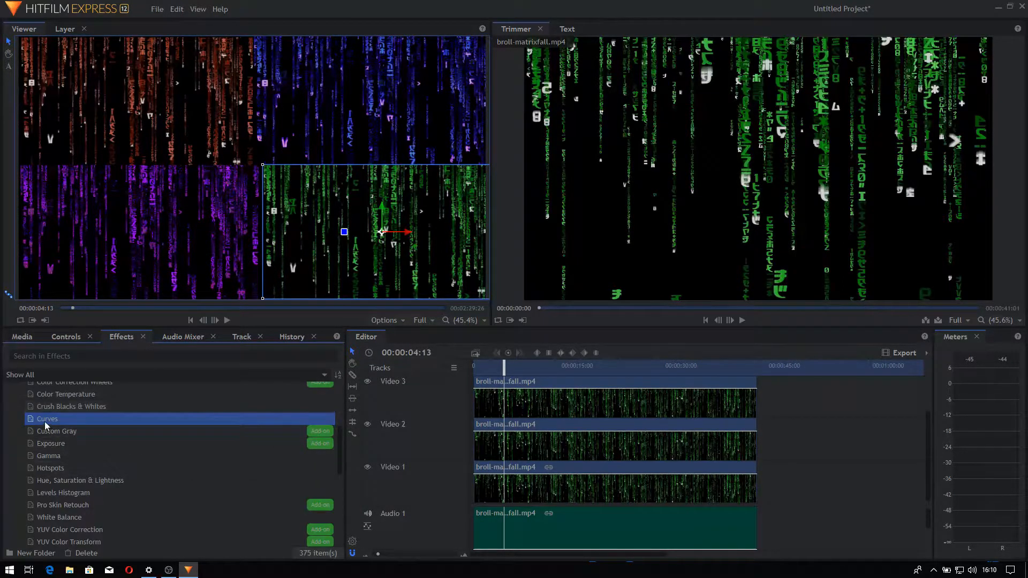
pyautogui.scroll(-3, 134, 469)
pyautogui.scroll(3, 134, 469)
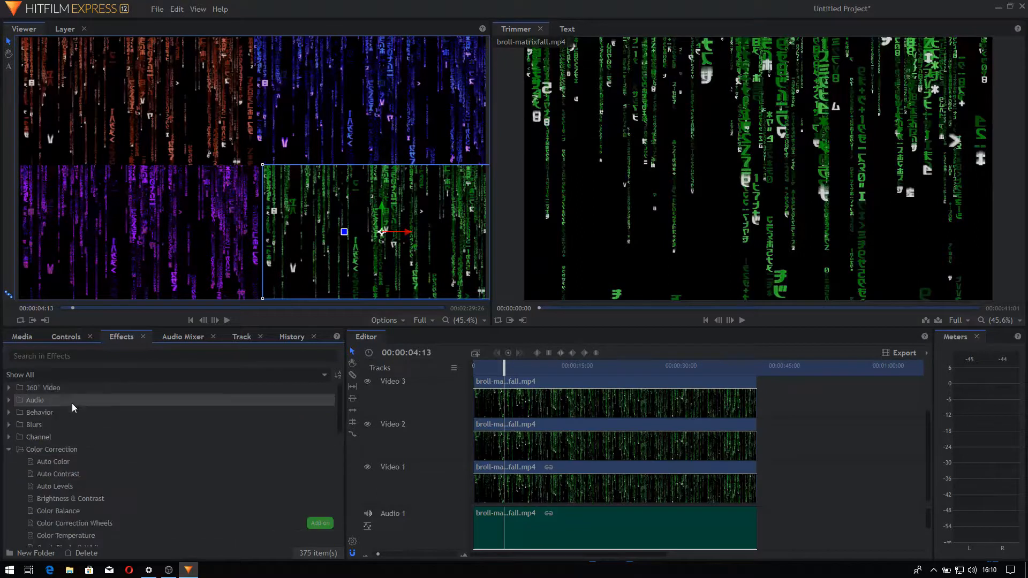
pyautogui.click(69, 356)
pyautogui.write('black')
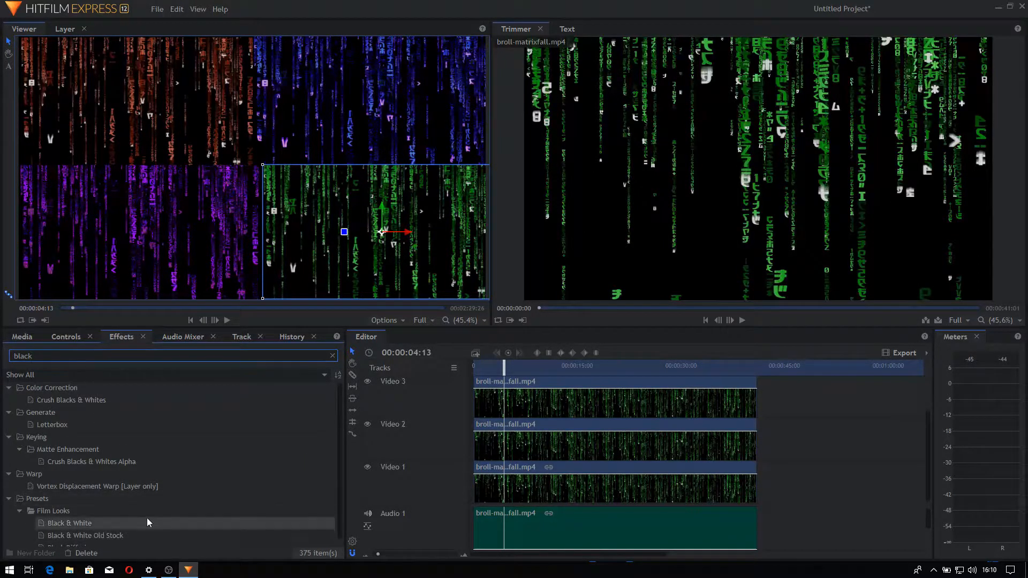
pyautogui.click(114, 526)
pyautogui.moveTo(91, 527); pyautogui.dragTo(566, 408)
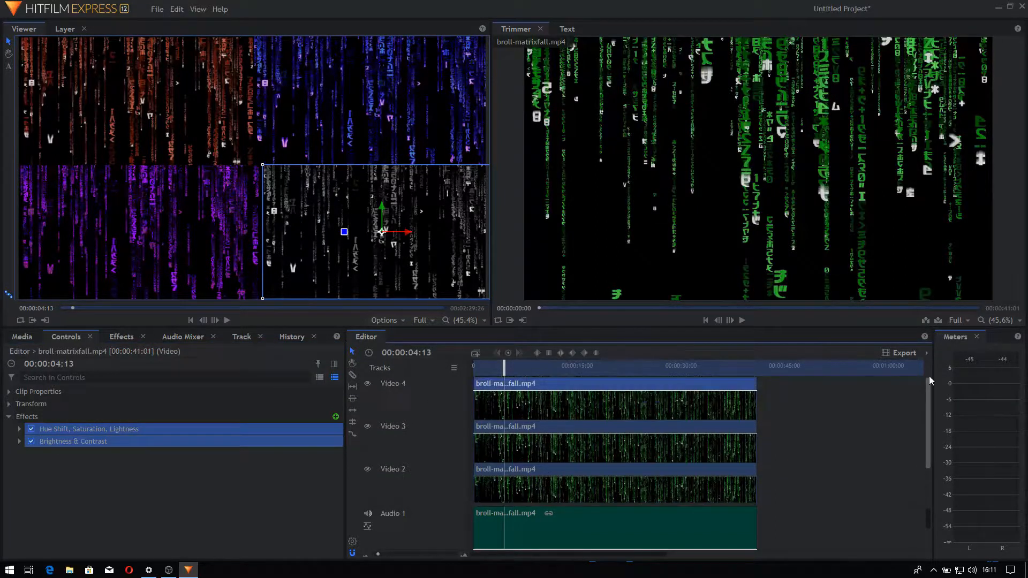
pyautogui.click(490, 367)
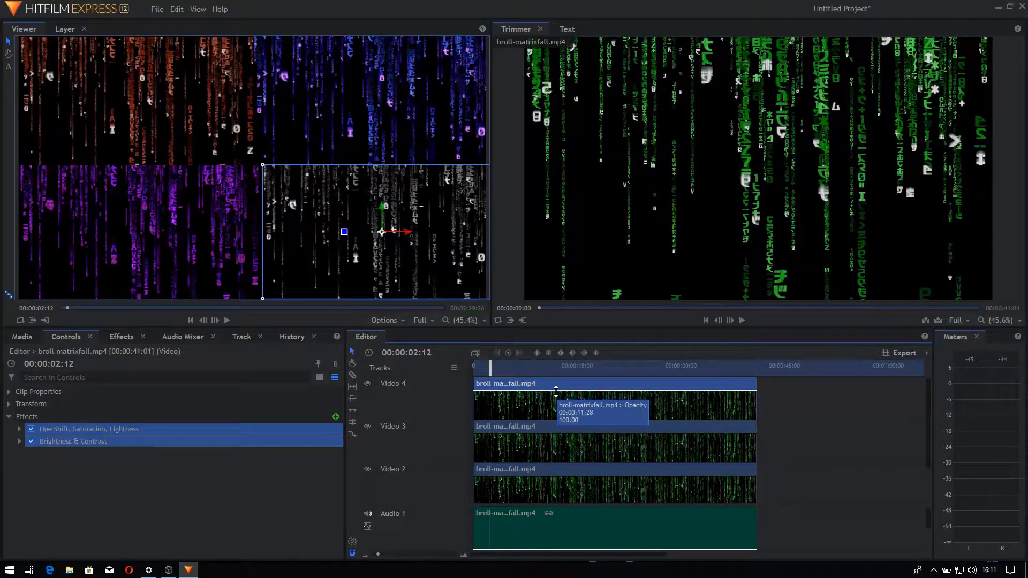
# - Play the four-clip grid on from 00:00:02:12 and inspect the joins between the clips at 100% viewer scale
pyautogui.press('space')
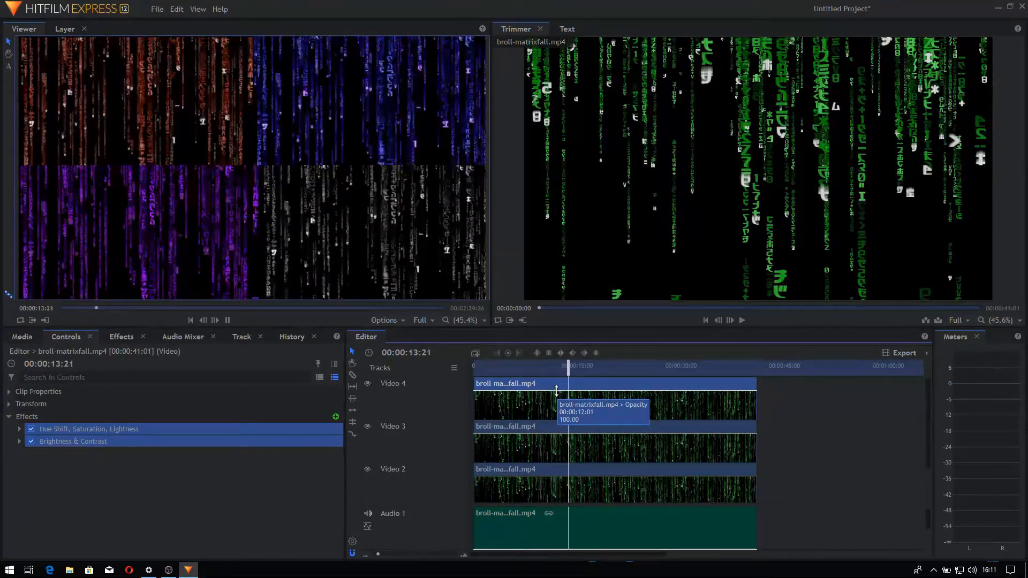
pyautogui.press('space')
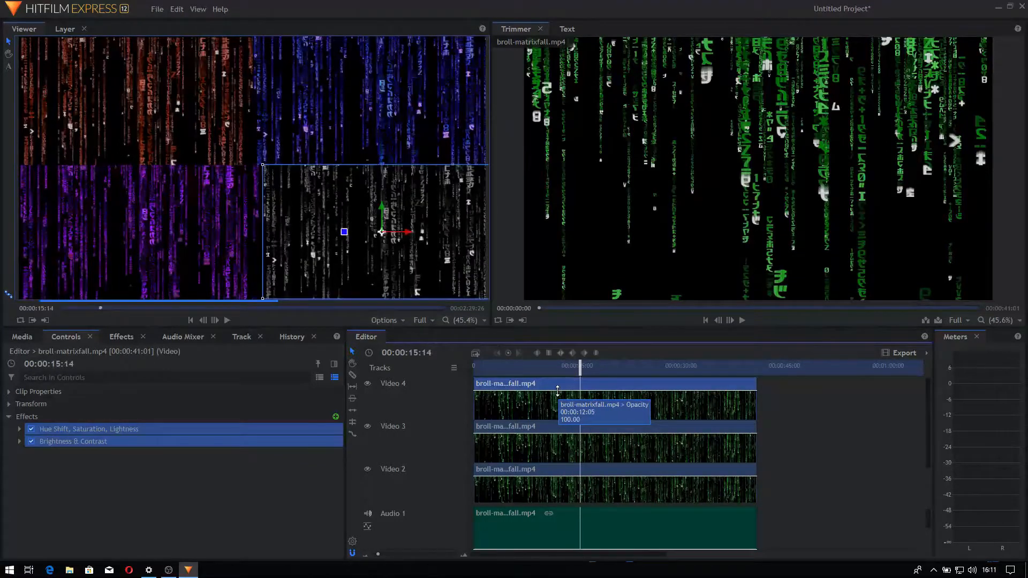
pyautogui.click(447, 321)
pyautogui.click(471, 384)
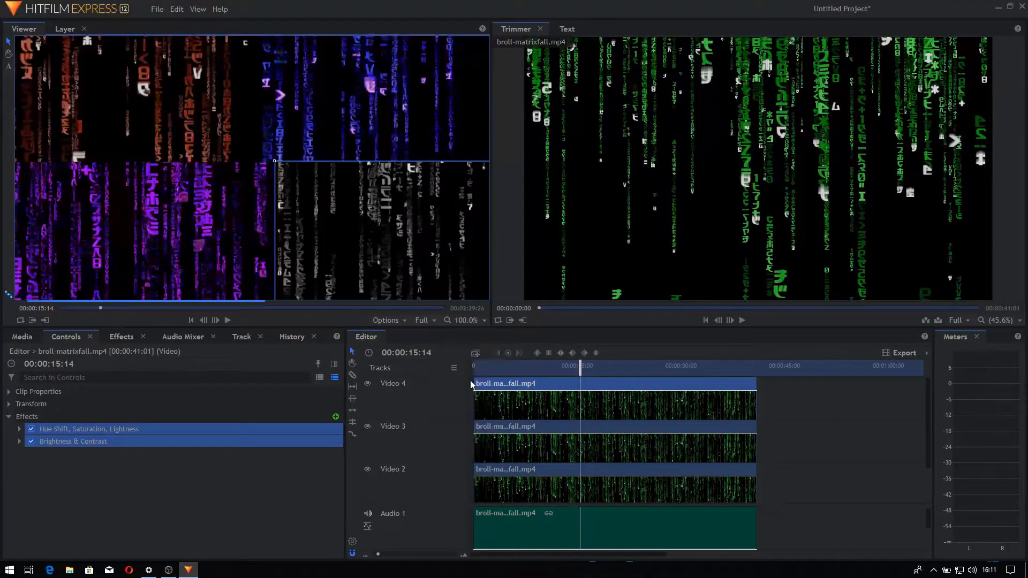
# - Shift the purple Video 3 clip slightly left in the frame, clear of the black-and-white clip's edge
pyautogui.click(272, 251)
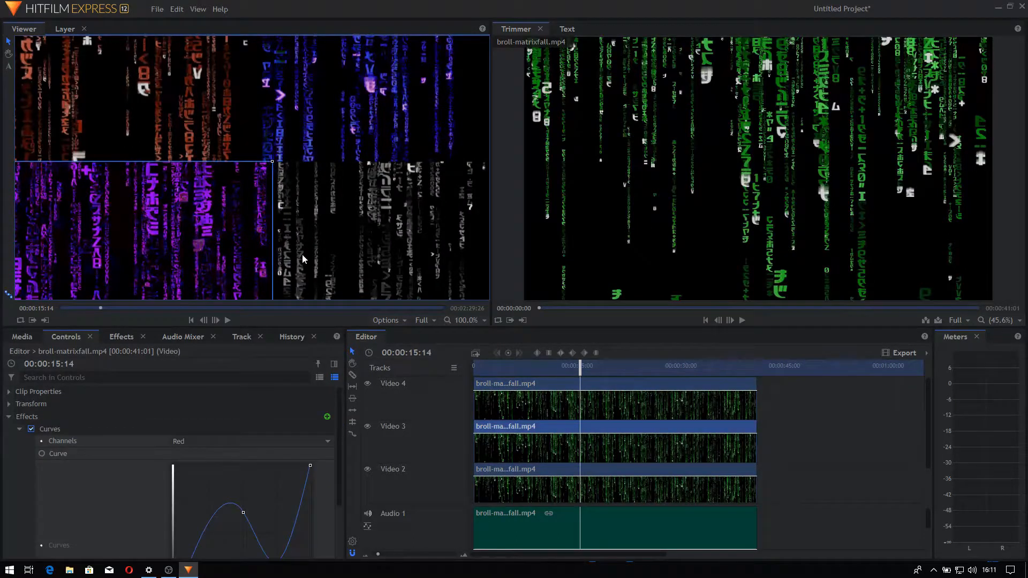
pyautogui.scroll(-1, 303, 259)
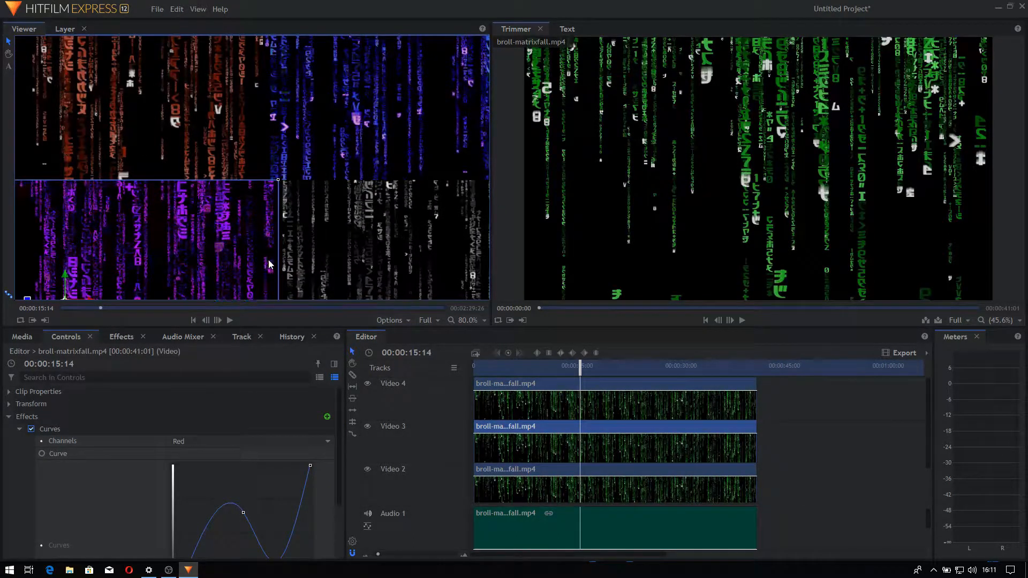
pyautogui.scroll(-4, 328, 271)
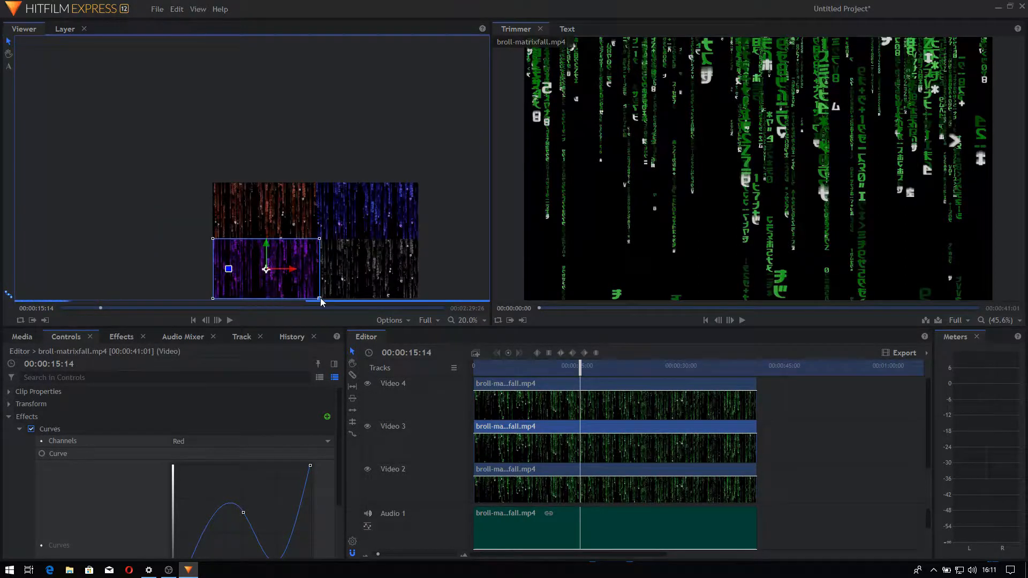
pyautogui.click(321, 298)
pyautogui.click(302, 288)
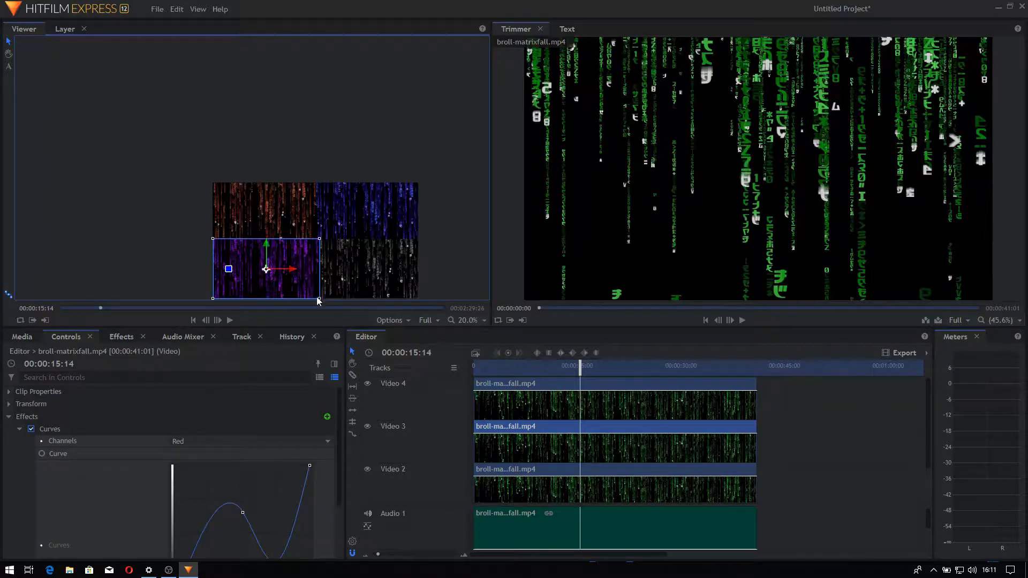
pyautogui.moveTo(317, 300); pyautogui.dragTo(312, 298)
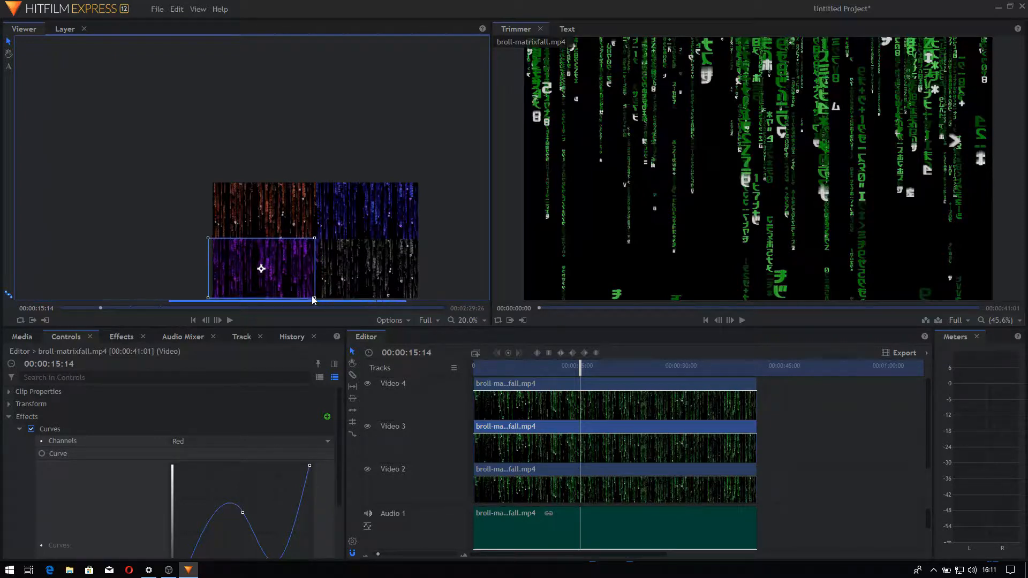
# - Widen the black-and-white Video 4 clip until it meets the purple clip's edge, and play the result
pyautogui.click(330, 279)
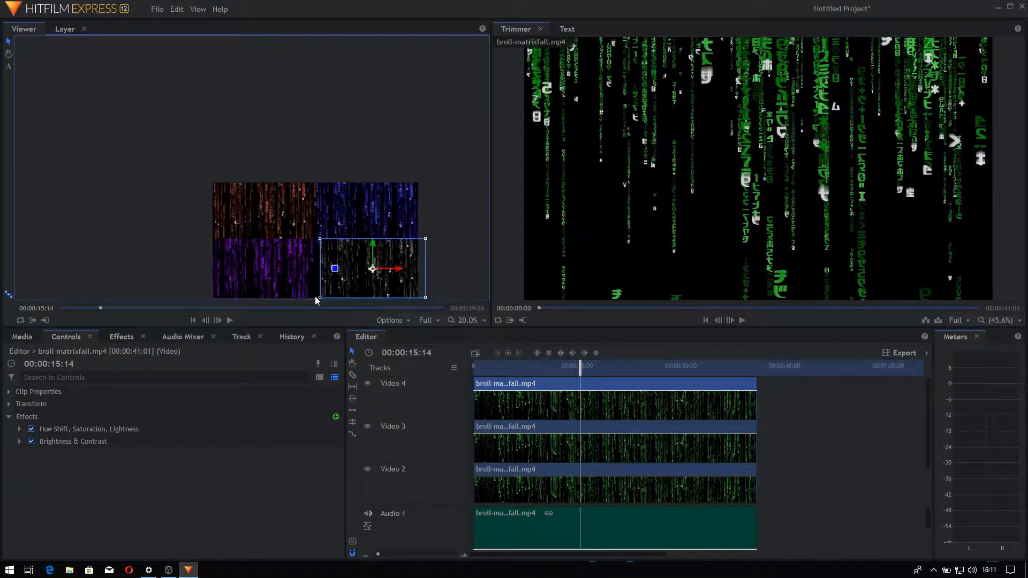
pyautogui.moveTo(321, 298); pyautogui.dragTo(317, 298)
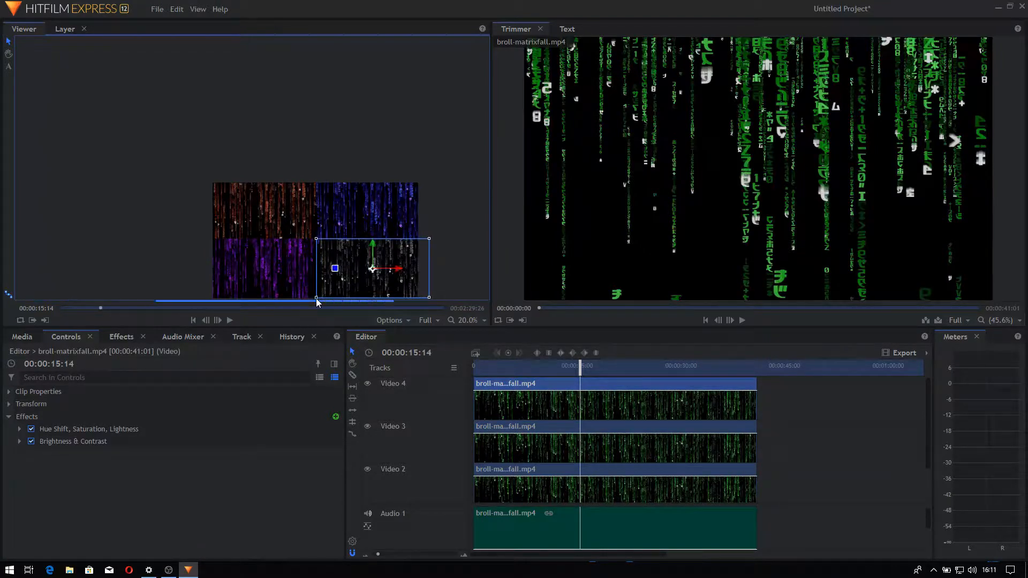
pyautogui.click(478, 263)
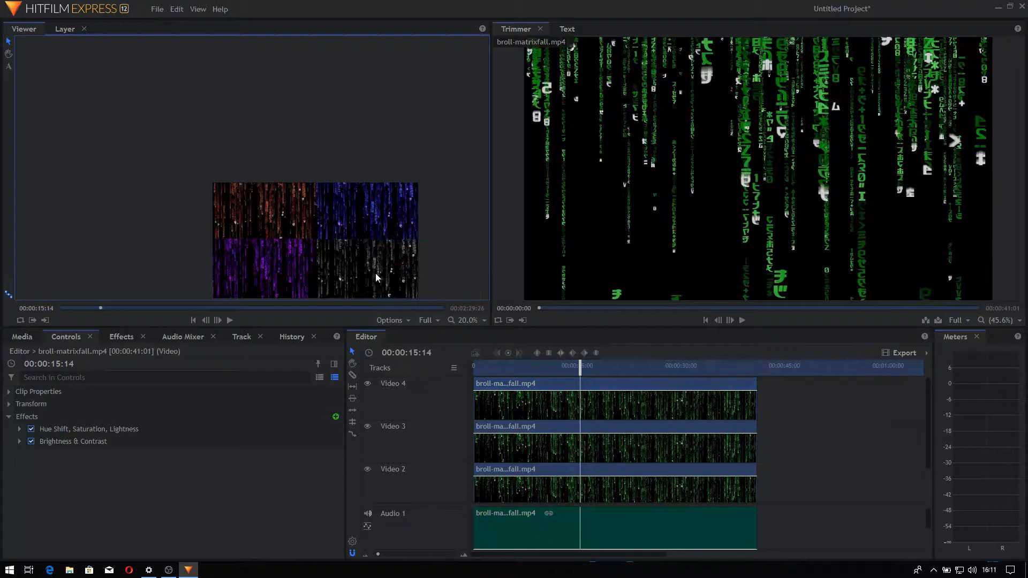
pyautogui.scroll(3, 350, 264)
pyautogui.press('space')
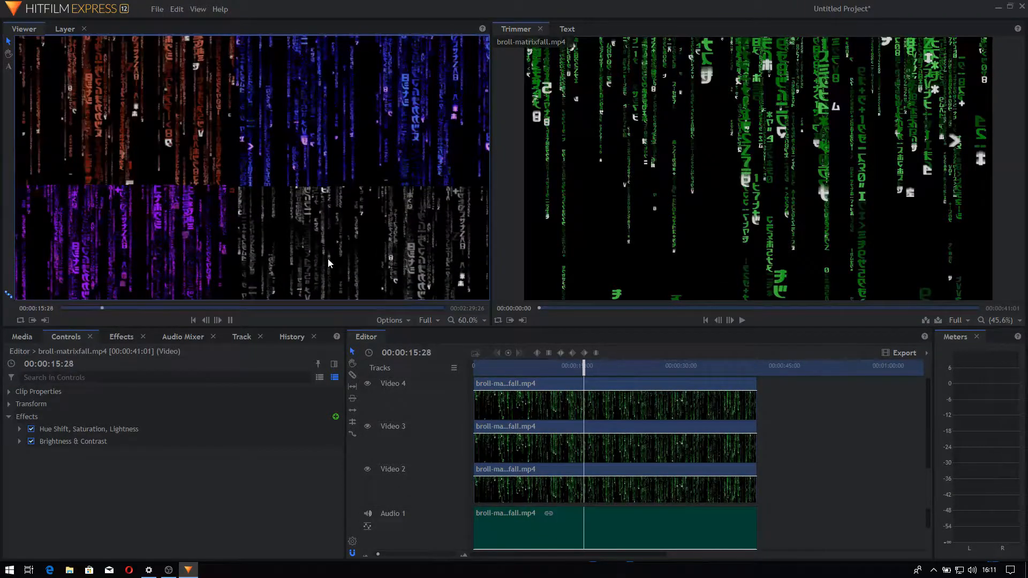
# - Narrow the purple Video 3 clip slightly and move the black-and-white Video 4 clip left against it, checking the join in playback
pyautogui.click(199, 236)
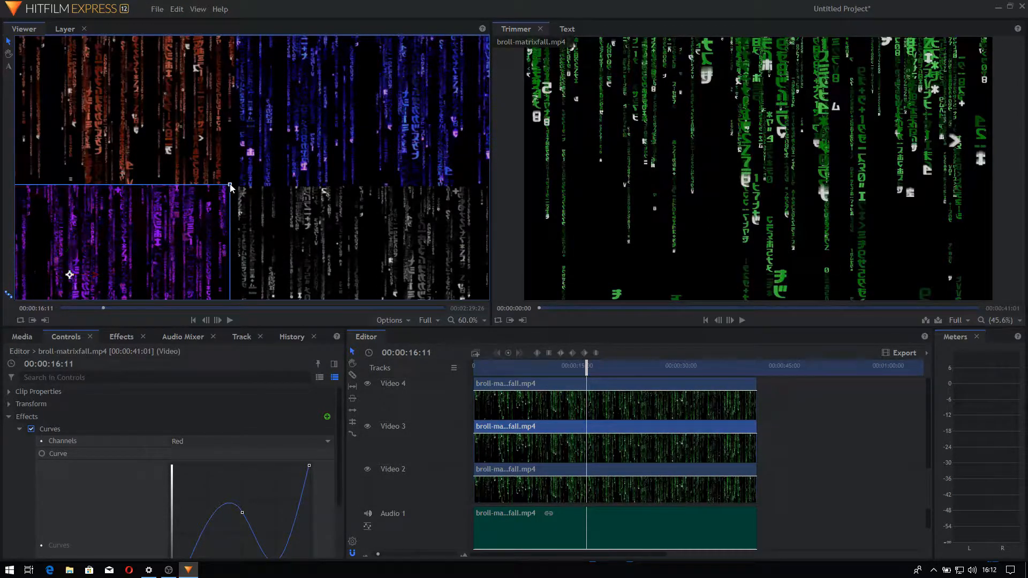
pyautogui.moveTo(230, 188)
pyautogui.mouseDown()
pyautogui.moveTo(221, 190)
pyautogui.moveTo(236, 186)
pyautogui.mouseUp()
pyautogui.click(267, 211)
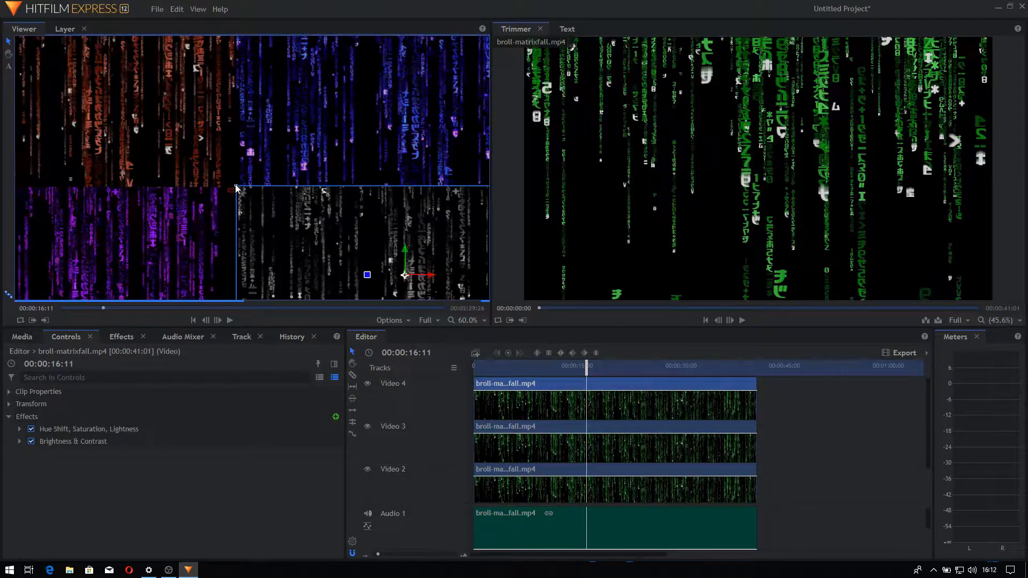
pyautogui.moveTo(277, 236); pyautogui.dragTo(262, 236)
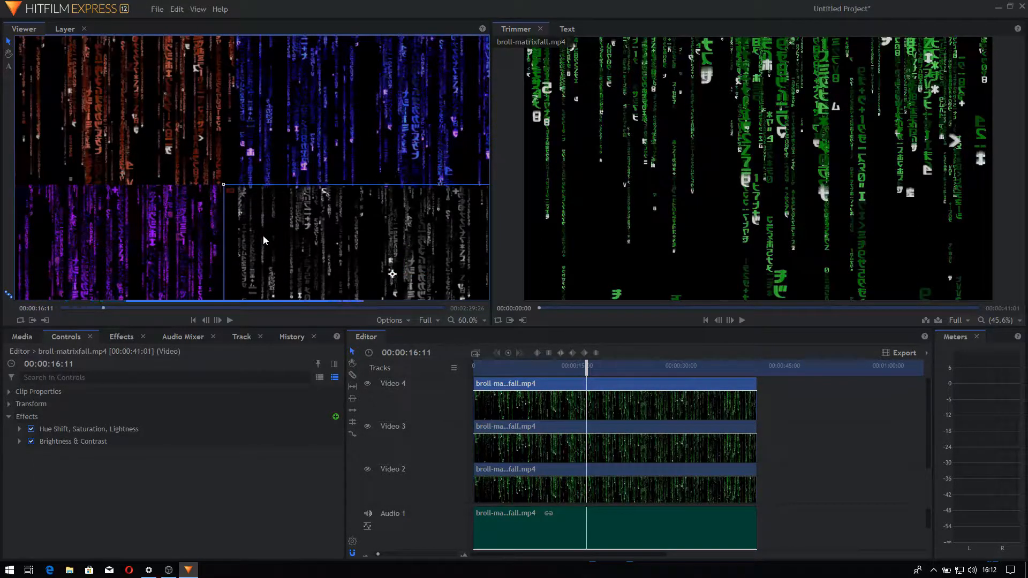
pyautogui.press('space')
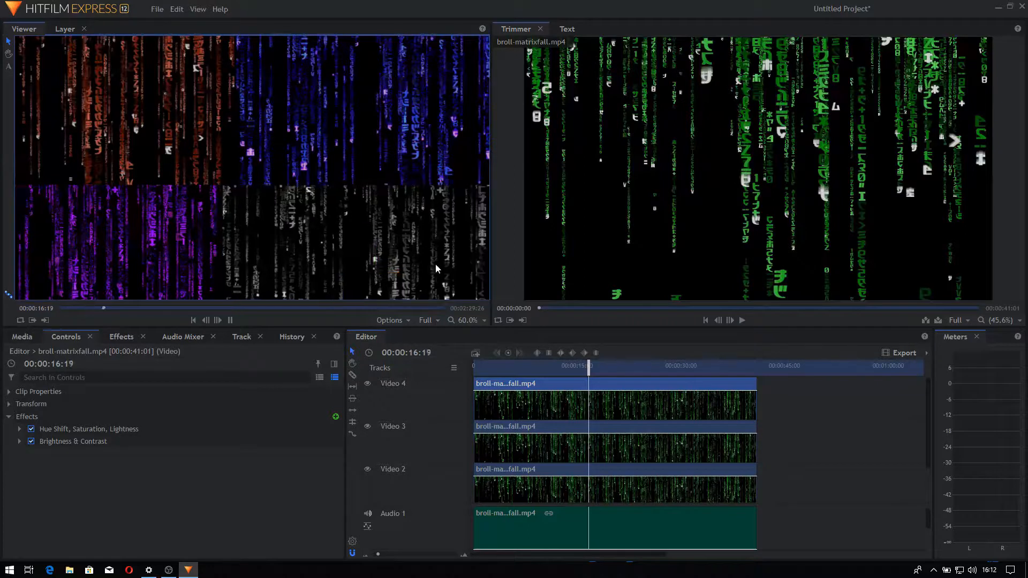
pyautogui.press('space')
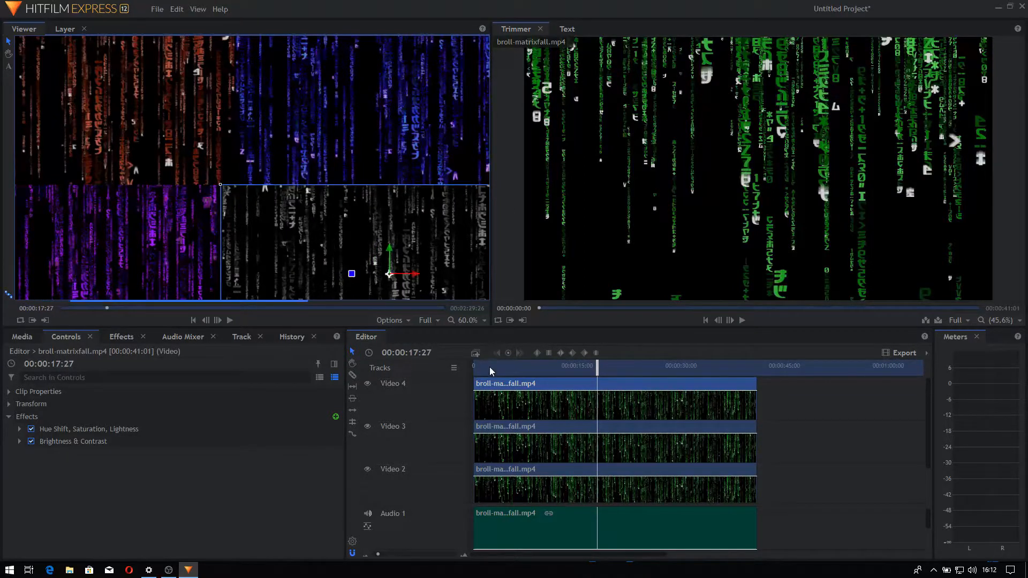
# - Play the sequence from 00:00:01:10 and review the whole grid with the full frame in view
pyautogui.click(481, 366)
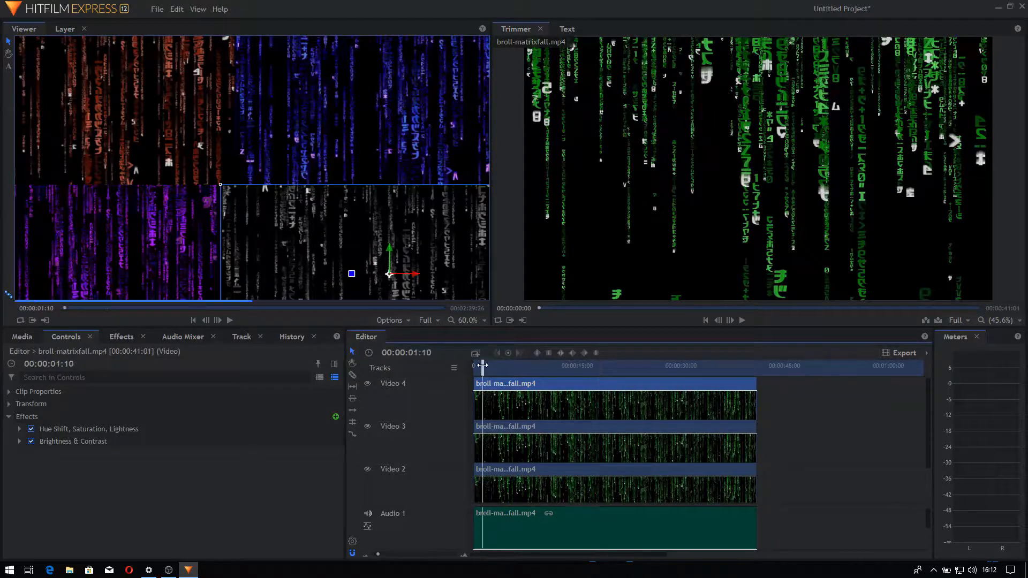
pyautogui.press('space')
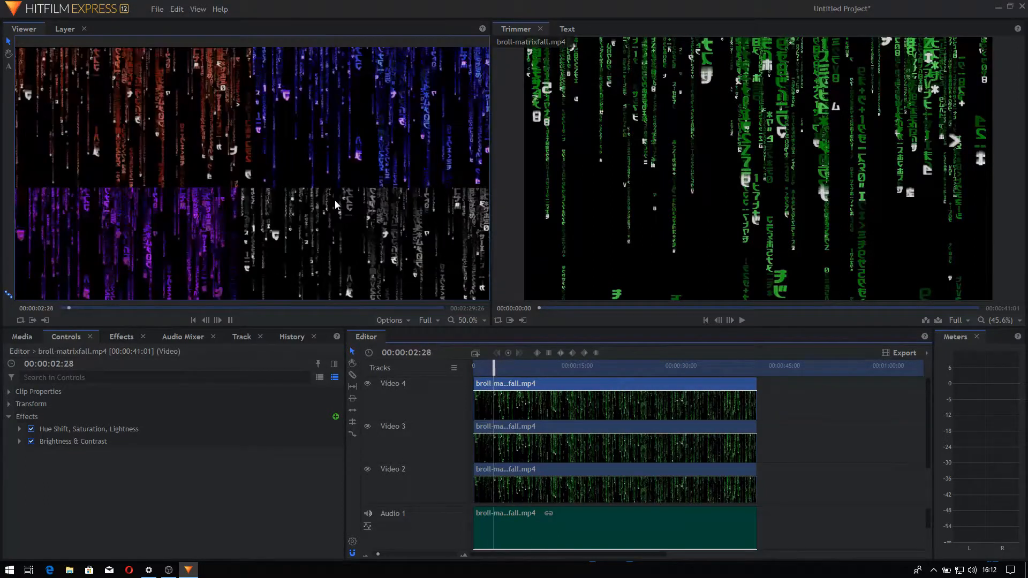
pyautogui.scroll(-3, 358, 246)
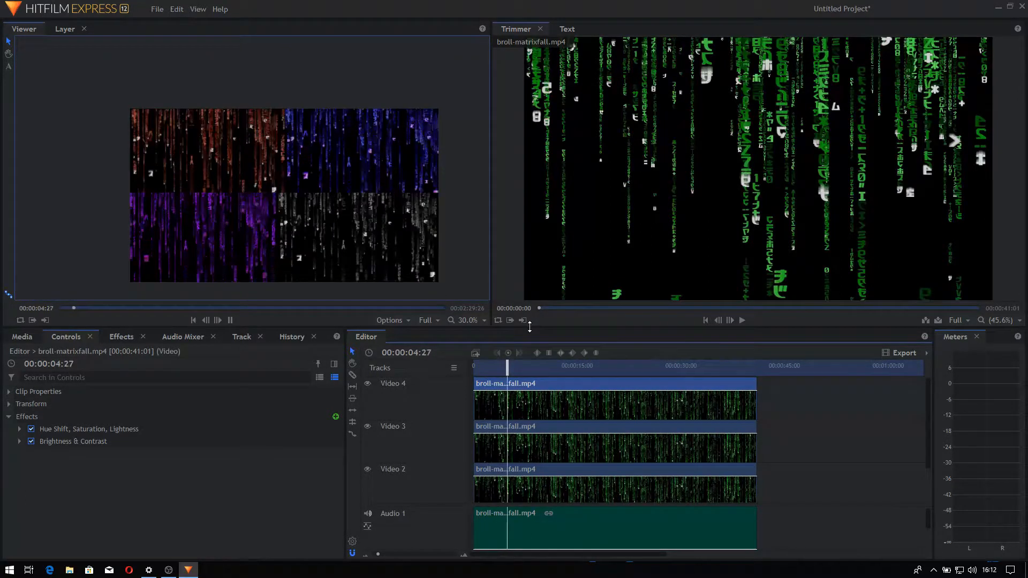
pyautogui.press('space')
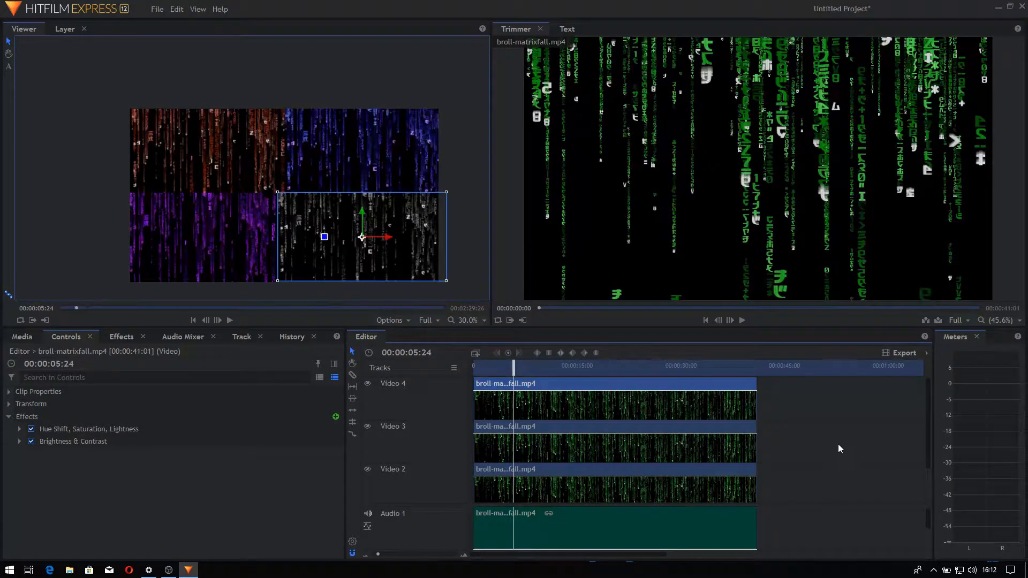
# - Insert a new video track above Video 4 and load itsnip-lion-trans.png from the project media into the Trimmer
pyautogui.rightClick(410, 404)
pyautogui.click(455, 408)
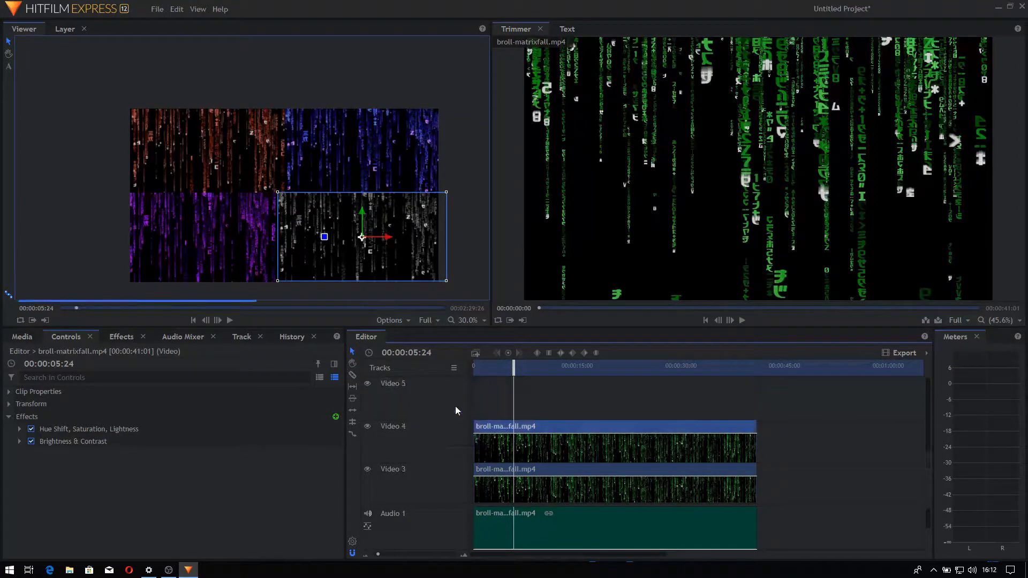
pyautogui.click(22, 337)
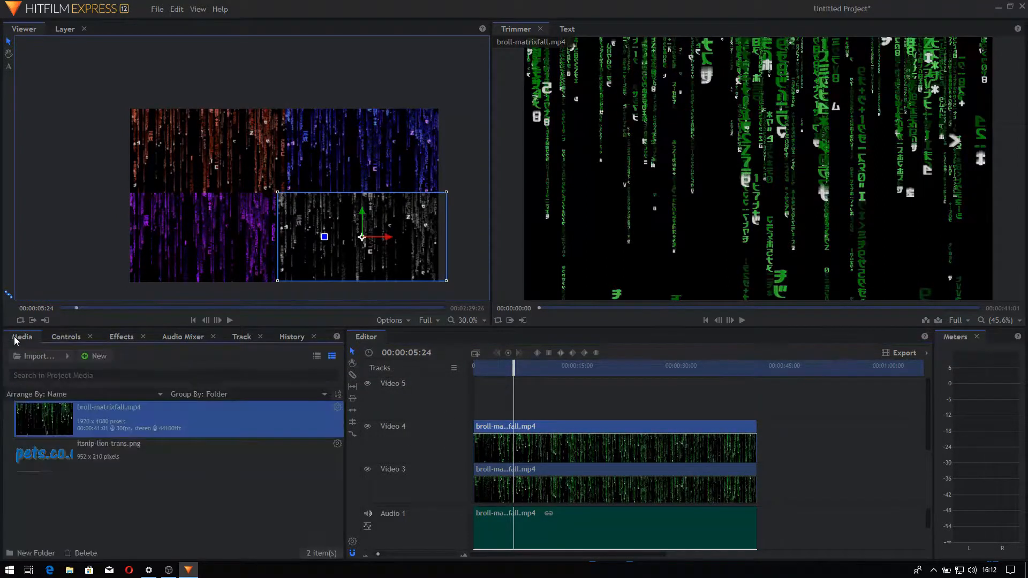
pyautogui.click(62, 461)
pyautogui.moveTo(62, 461); pyautogui.dragTo(121, 512)
pyautogui.click(120, 511)
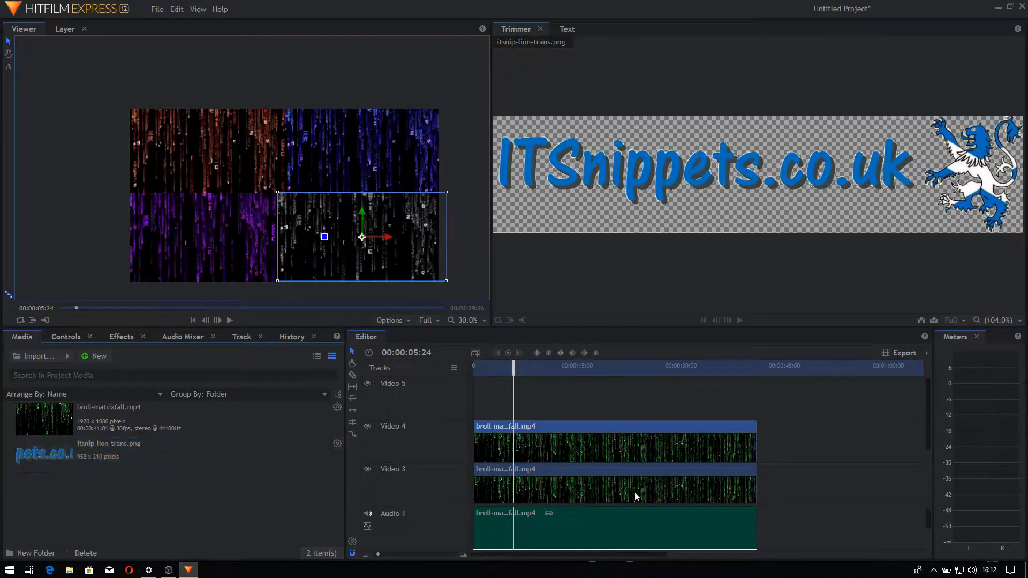
pyautogui.click(623, 401)
# - Trim the ends of the Video 1 and Video 2 clips so each lasts about 10 seconds
pyautogui.scroll(-4, 699, 437)
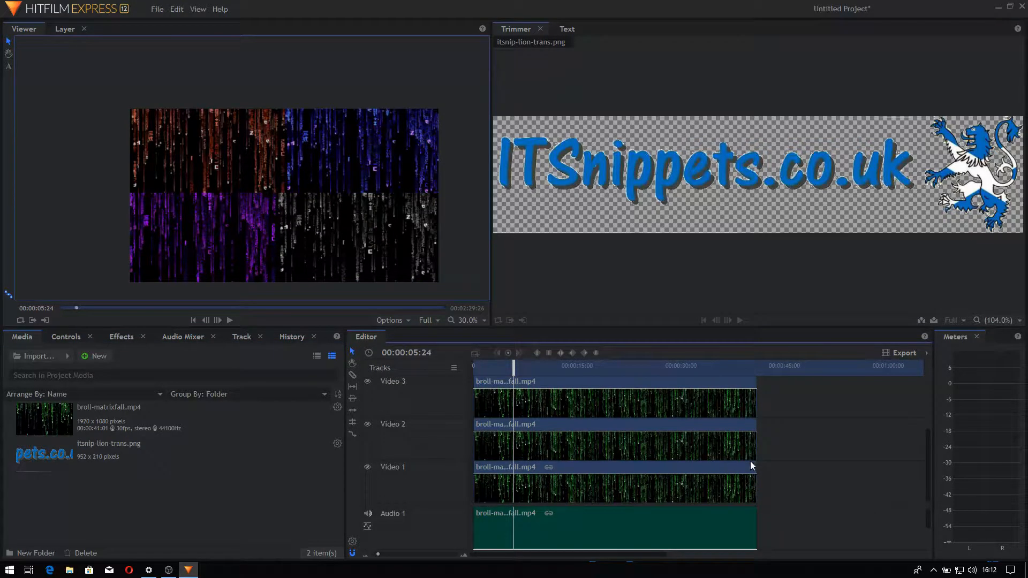
pyautogui.click(736, 488)
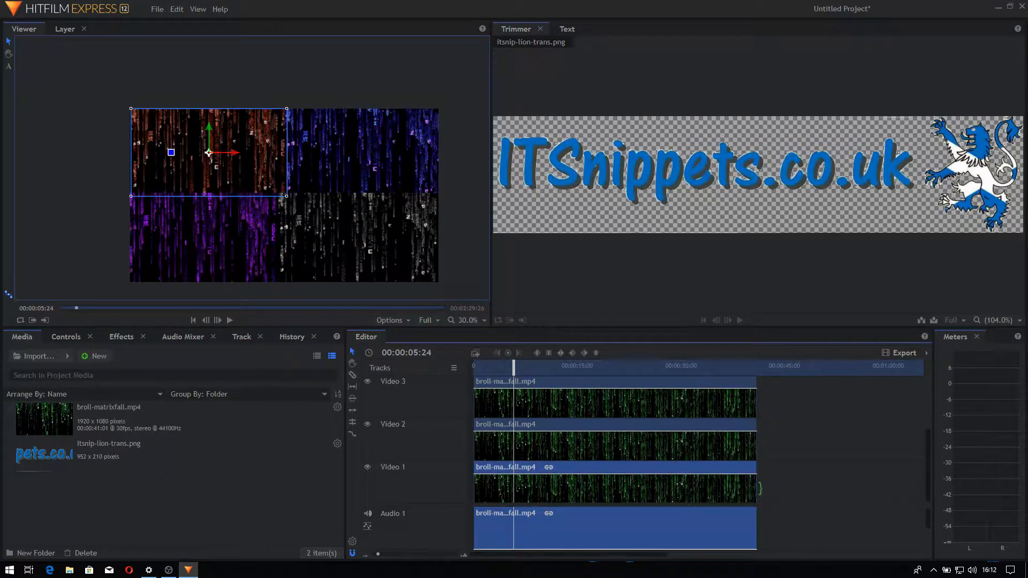
pyautogui.moveTo(759, 488); pyautogui.dragTo(543, 485)
pyautogui.click(719, 445)
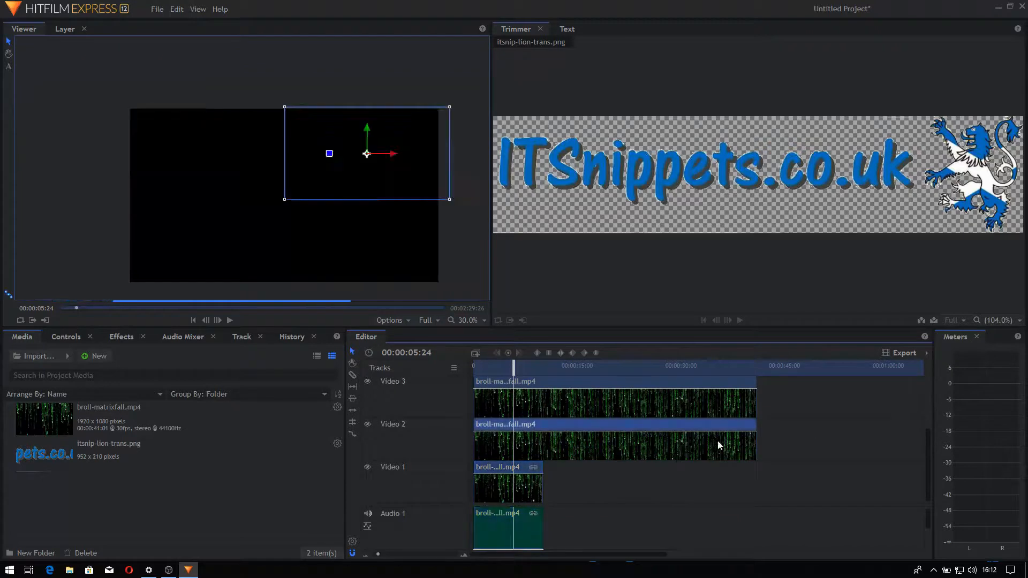
pyautogui.moveTo(757, 441); pyautogui.dragTo(543, 442)
# - Trim the ends of the Video 3 and Video 4 clips to match the 10-second clips below
pyautogui.click(631, 405)
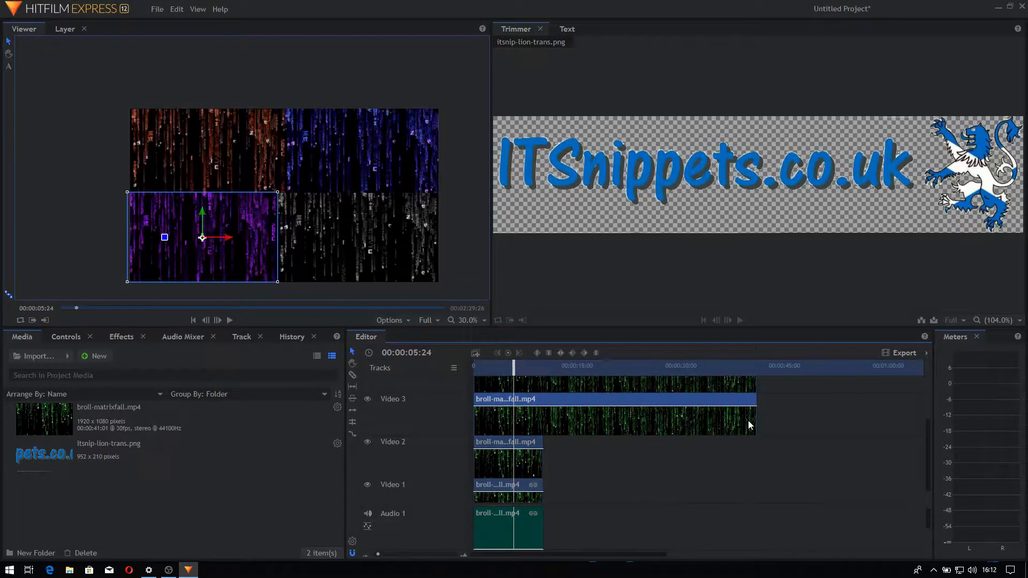
pyautogui.moveTo(756, 417); pyautogui.dragTo(543, 417)
pyautogui.scroll(2, 613, 437)
pyautogui.click(616, 435)
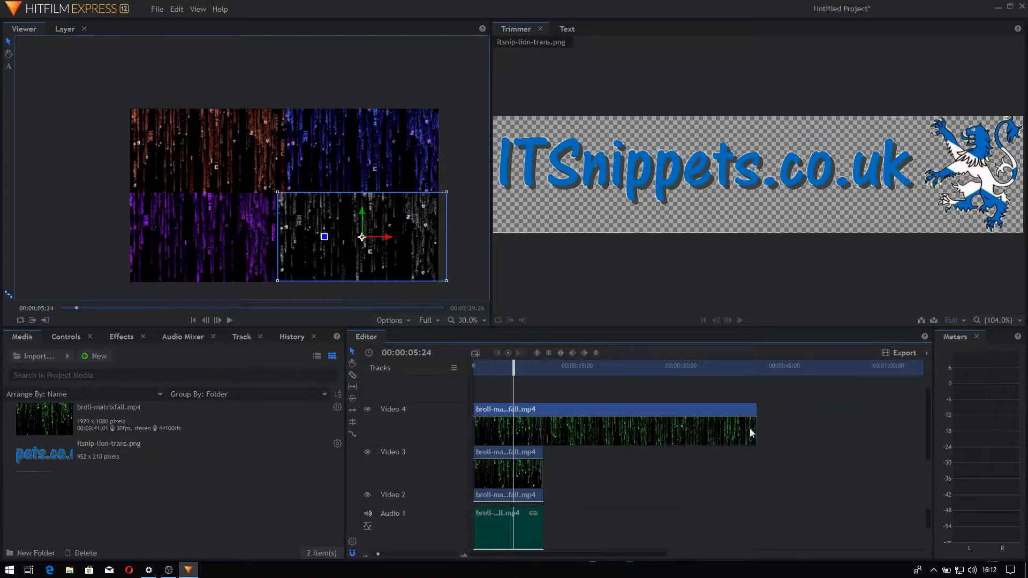
pyautogui.moveTo(755, 431); pyautogui.dragTo(543, 432)
# - Place itsnip-lion-trans.png on Video 5 starting at about 1 second and extend its end to about 9 seconds
pyautogui.click(464, 556)
pyautogui.click(463, 556)
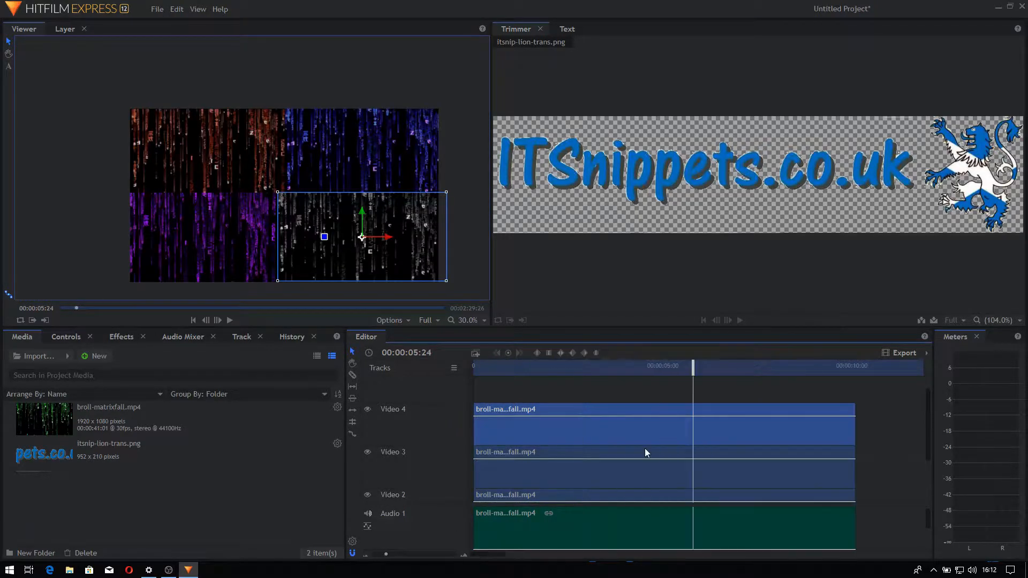
pyautogui.scroll(1, 498, 399)
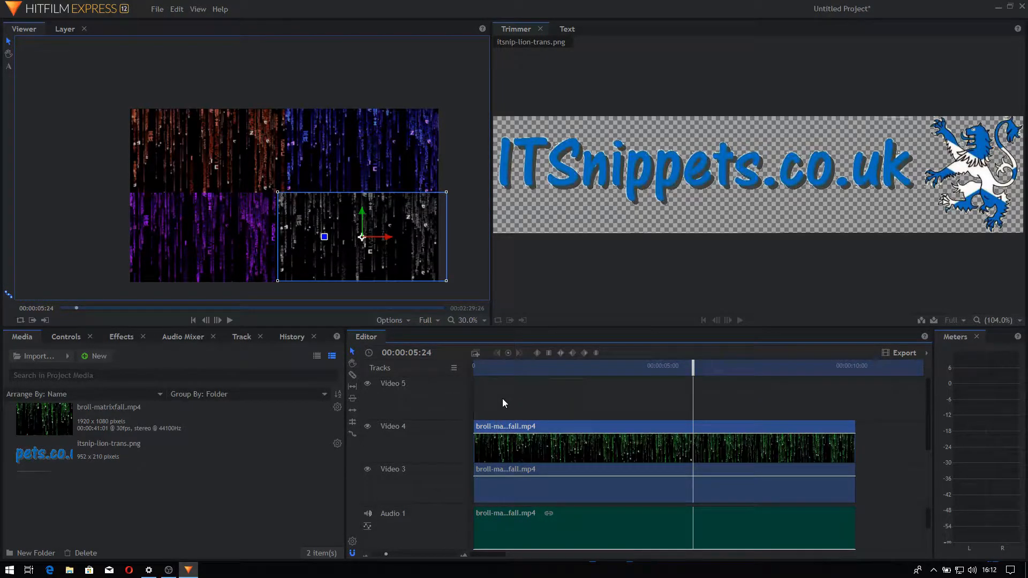
pyautogui.moveTo(32, 455); pyautogui.dragTo(517, 403)
pyautogui.moveTo(705, 399); pyautogui.dragTo(820, 397)
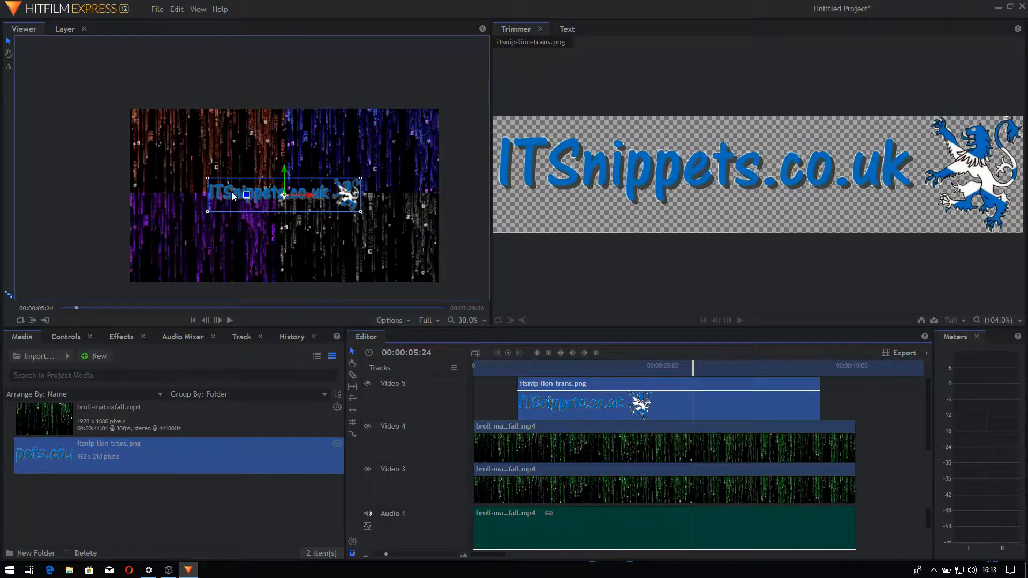
# - Enlarge the ITSnippets lion logo to nearly the full frame width and centre it over the four-clip grid
pyautogui.moveTo(231, 197); pyautogui.dragTo(202, 197)
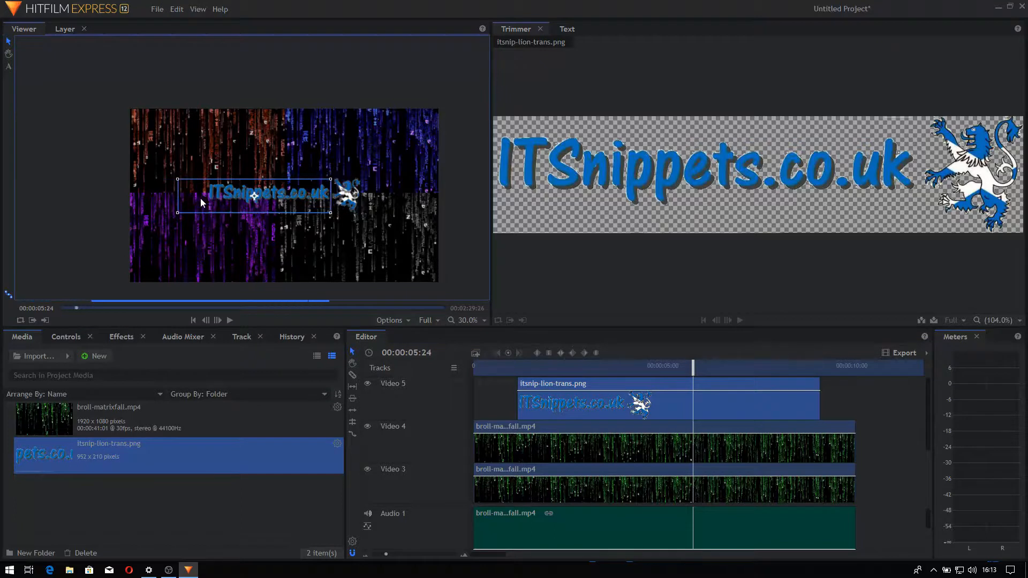
pyautogui.keyDown('ctrl'); pyautogui.click(330, 216); pyautogui.keyUp('ctrl')
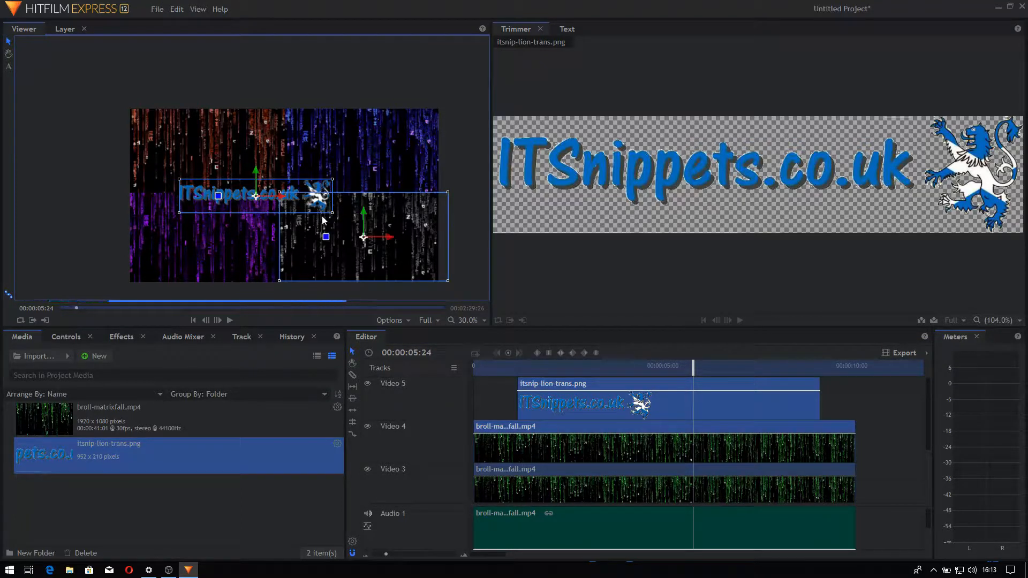
pyautogui.moveTo(316, 216); pyautogui.dragTo(267, 212)
pyautogui.click(239, 241)
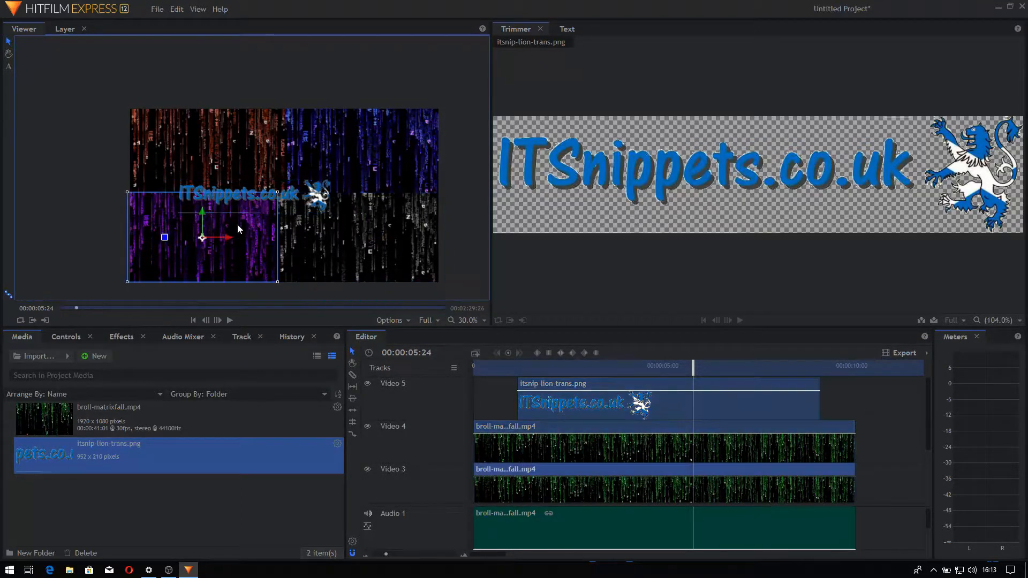
pyautogui.click(316, 199)
pyautogui.moveTo(331, 213)
pyautogui.mouseDown()
pyautogui.moveTo(361, 233)
pyautogui.moveTo(327, 217)
pyautogui.mouseUp()
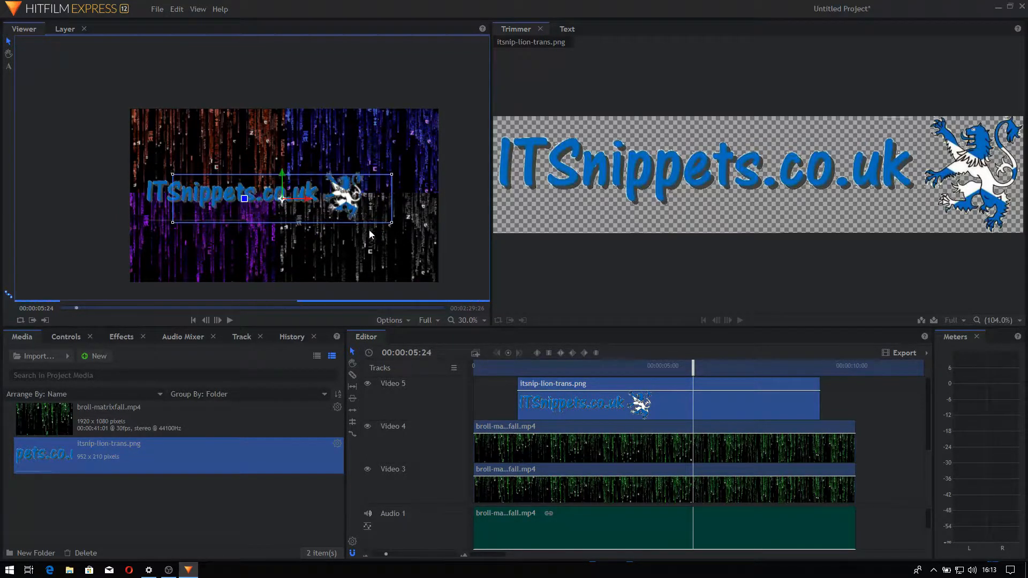
pyautogui.moveTo(392, 239); pyautogui.dragTo(420, 239)
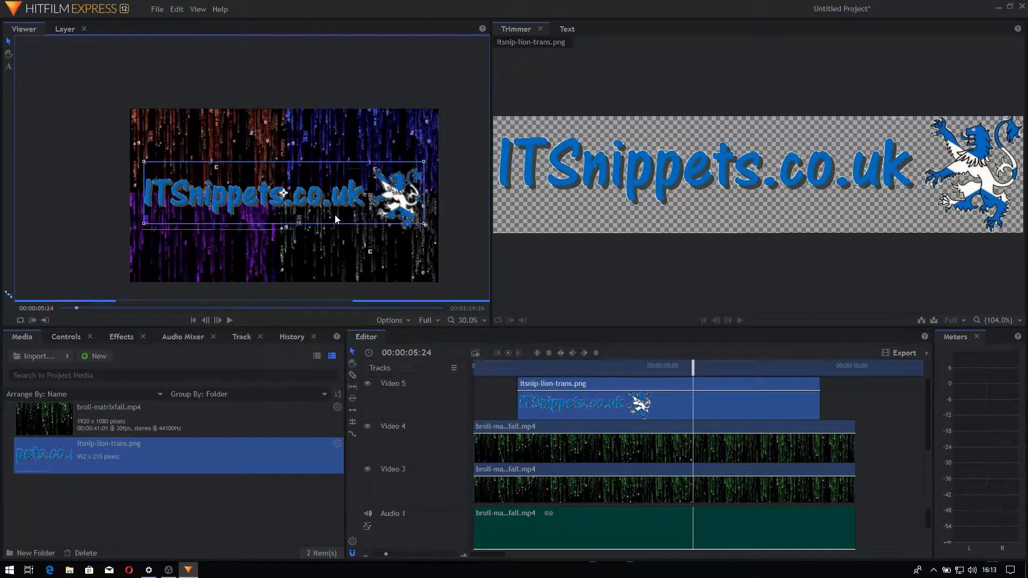
pyautogui.moveTo(338, 227); pyautogui.dragTo(335, 216)
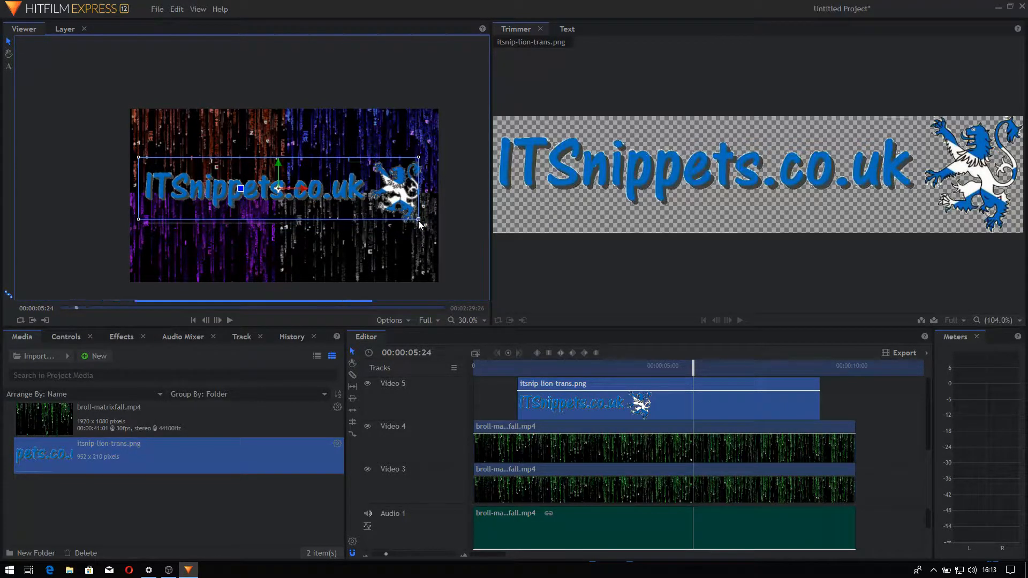
pyautogui.moveTo(418, 219); pyautogui.dragTo(430, 232)
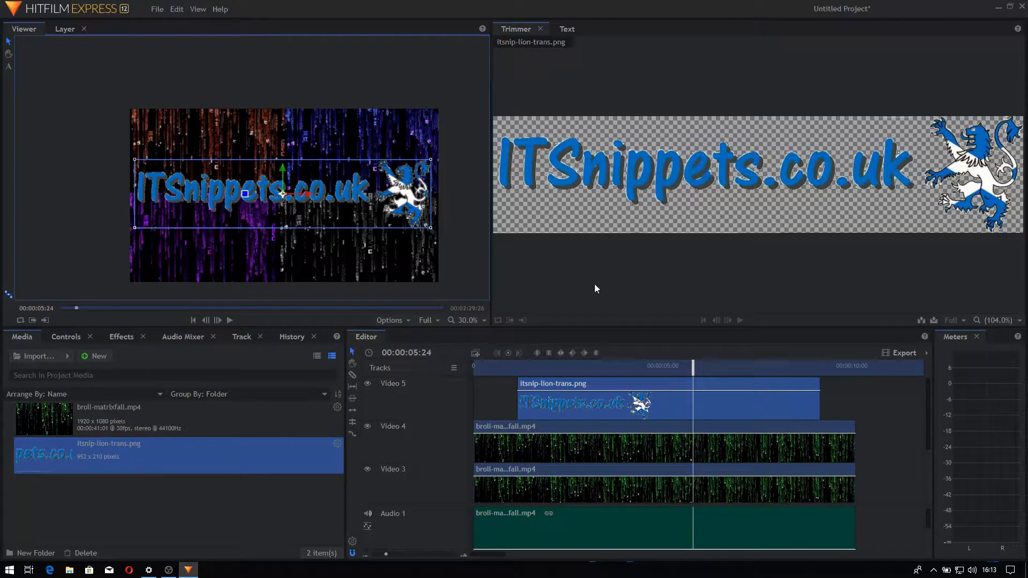
# - Search the effects for "fade" and apply the Fade to Color video transition to the start of the itsnip-lion-trans.png clip
pyautogui.click(526, 401)
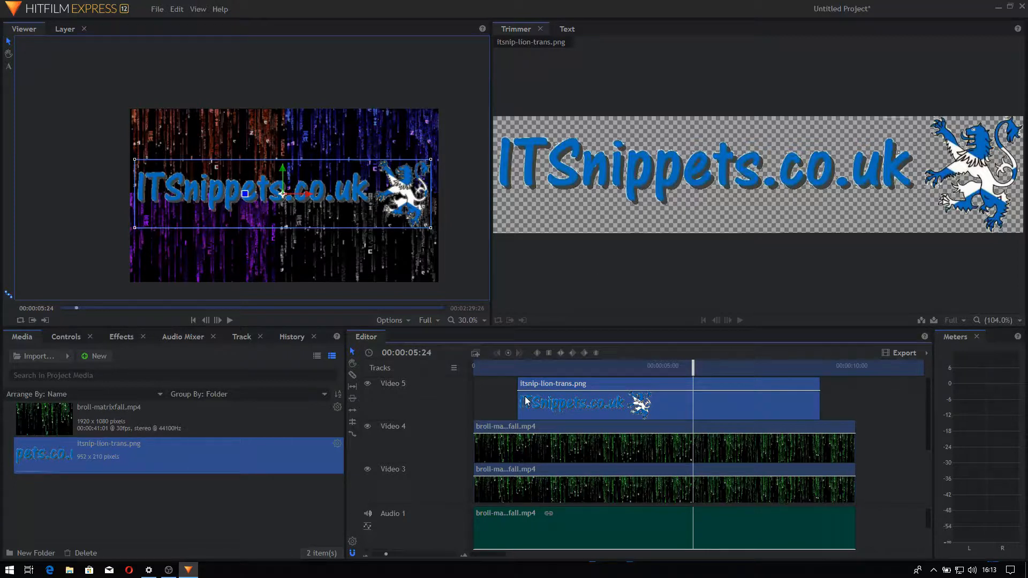
pyautogui.click(119, 339)
pyautogui.click(64, 357)
pyautogui.write('black')
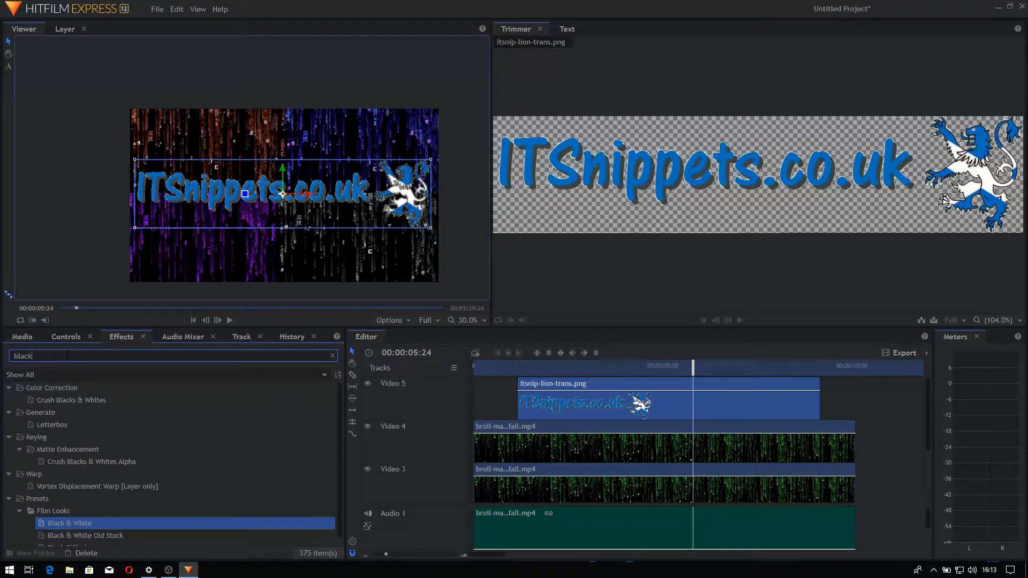
pyautogui.hotkey('ctrl', 'a')
pyautogui.write('fad')
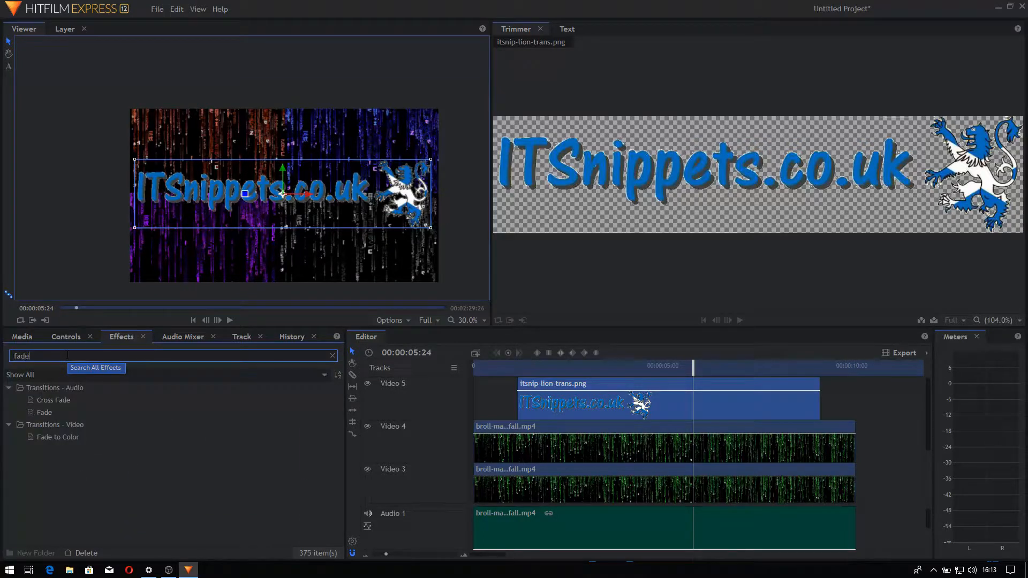
pyautogui.click(106, 439)
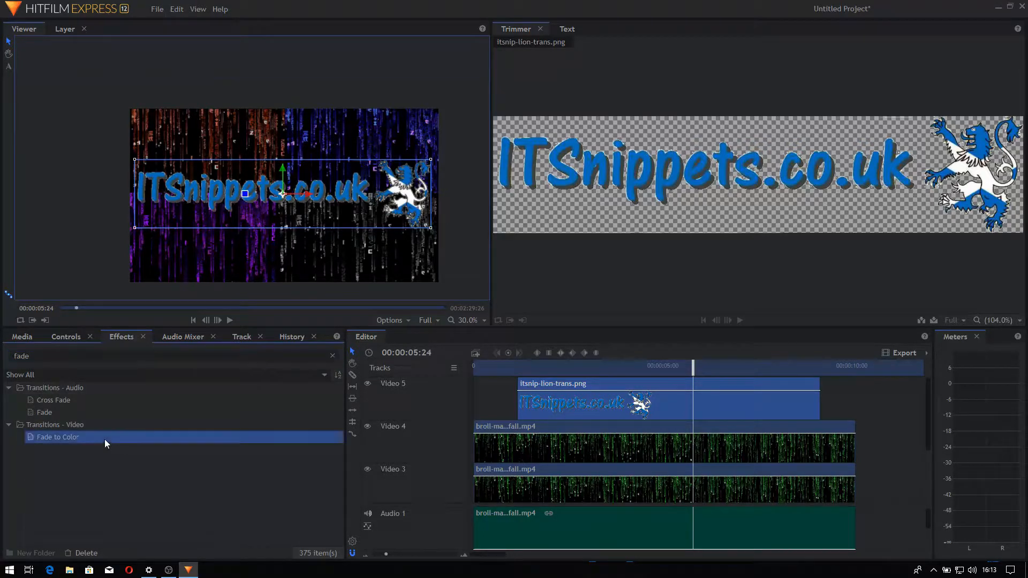
pyautogui.moveTo(507, 411); pyautogui.dragTo(527, 401)
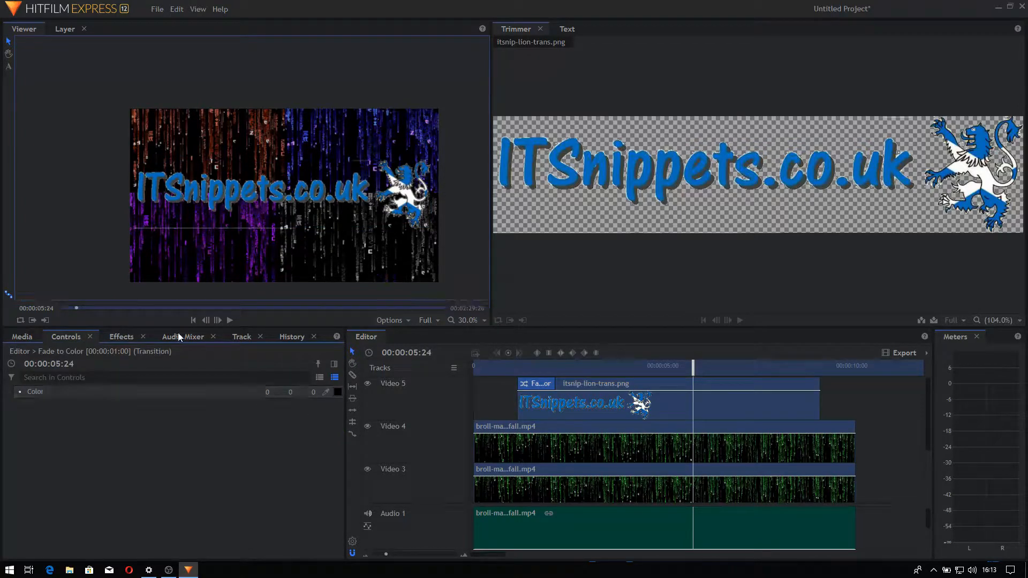
# - Apply Fade to Color to the end of the itsnip-lion-trans.png clip and preview the timeline from the beginning
pyautogui.click(122, 336)
pyautogui.moveTo(296, 425); pyautogui.dragTo(811, 399)
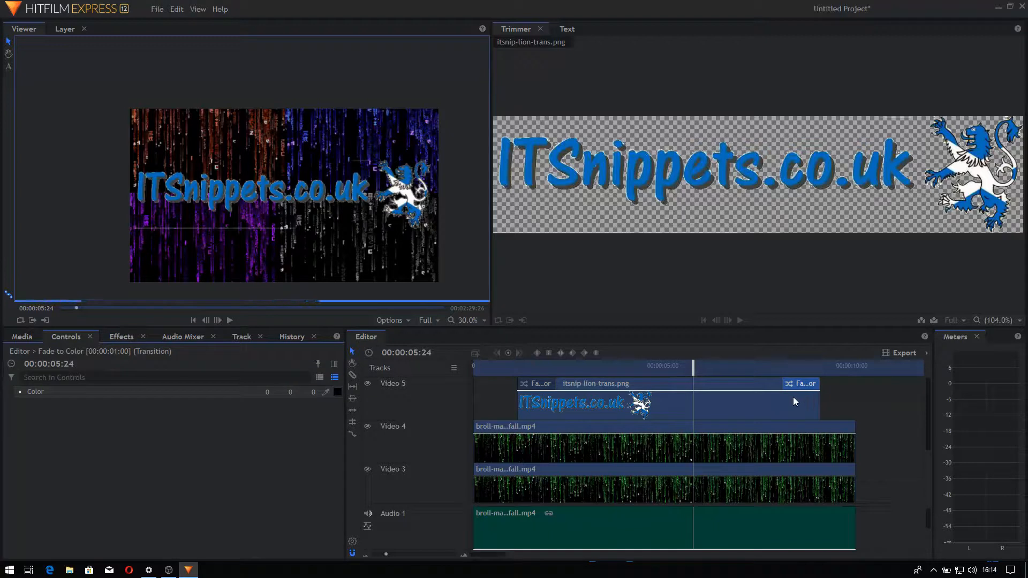
pyautogui.press('Home')
pyautogui.press('space')
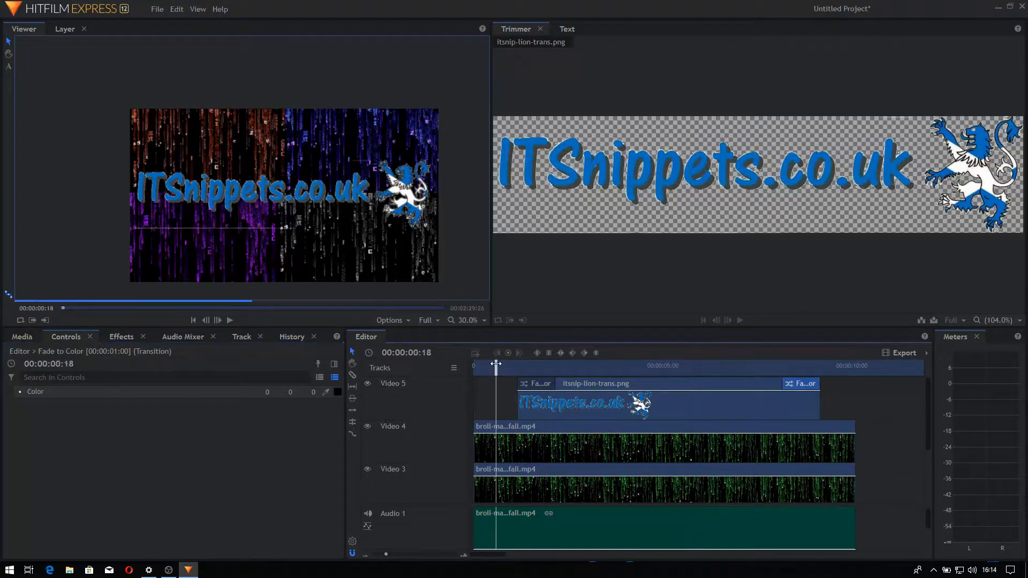